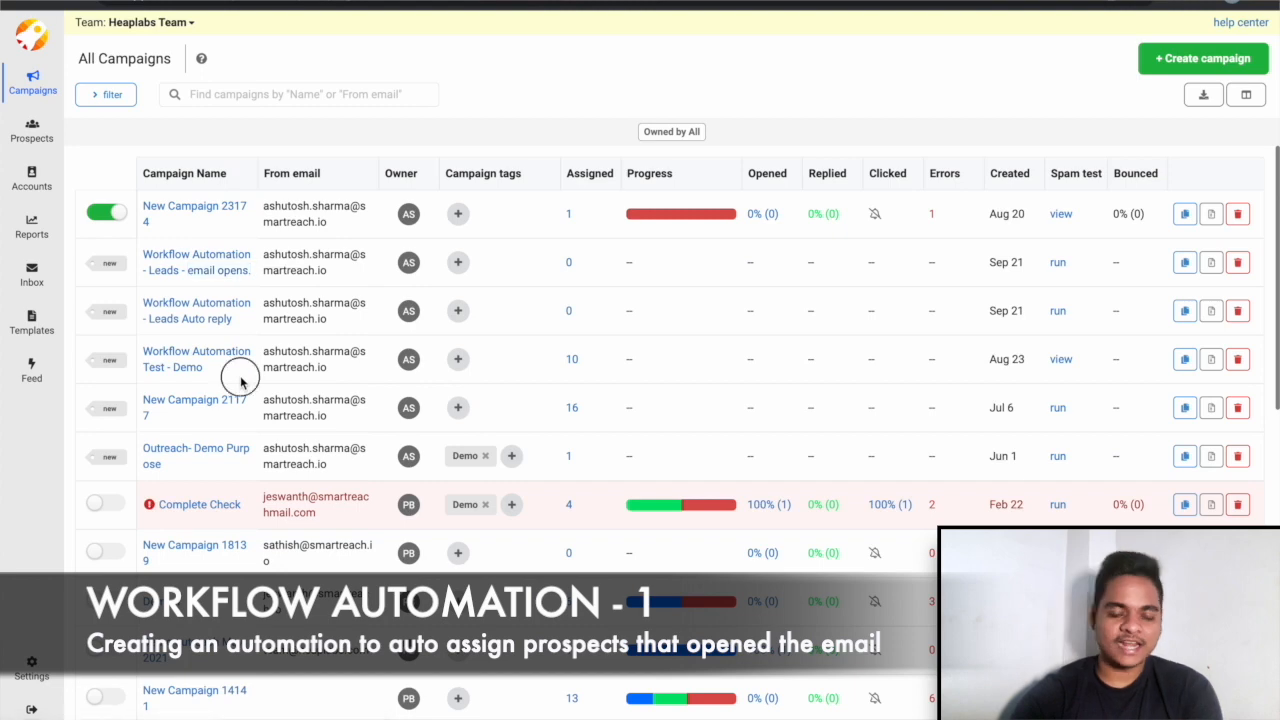
Step: Review the prospects and the Day 1 opening email of the Workflow Automation Test - Demo campaign
{"action": "left_click", "coordinate": [186, 355]}
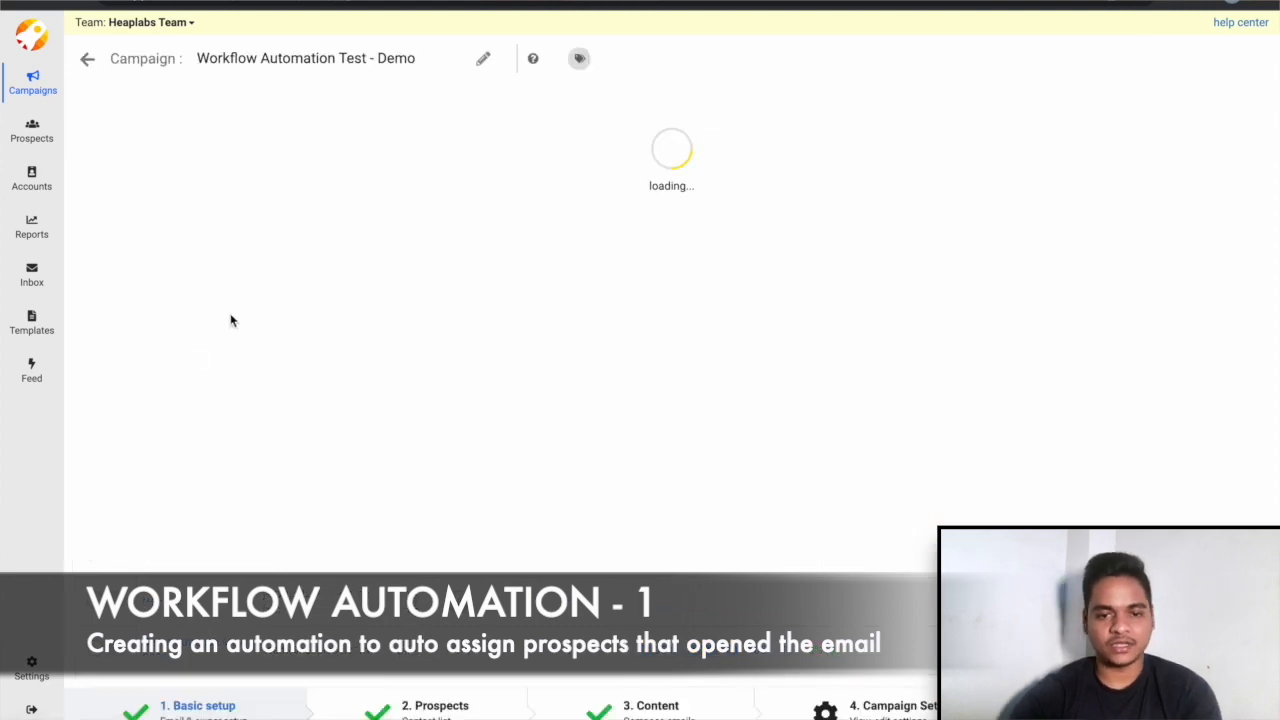
{"action": "left_click", "coordinate": [207, 331]}
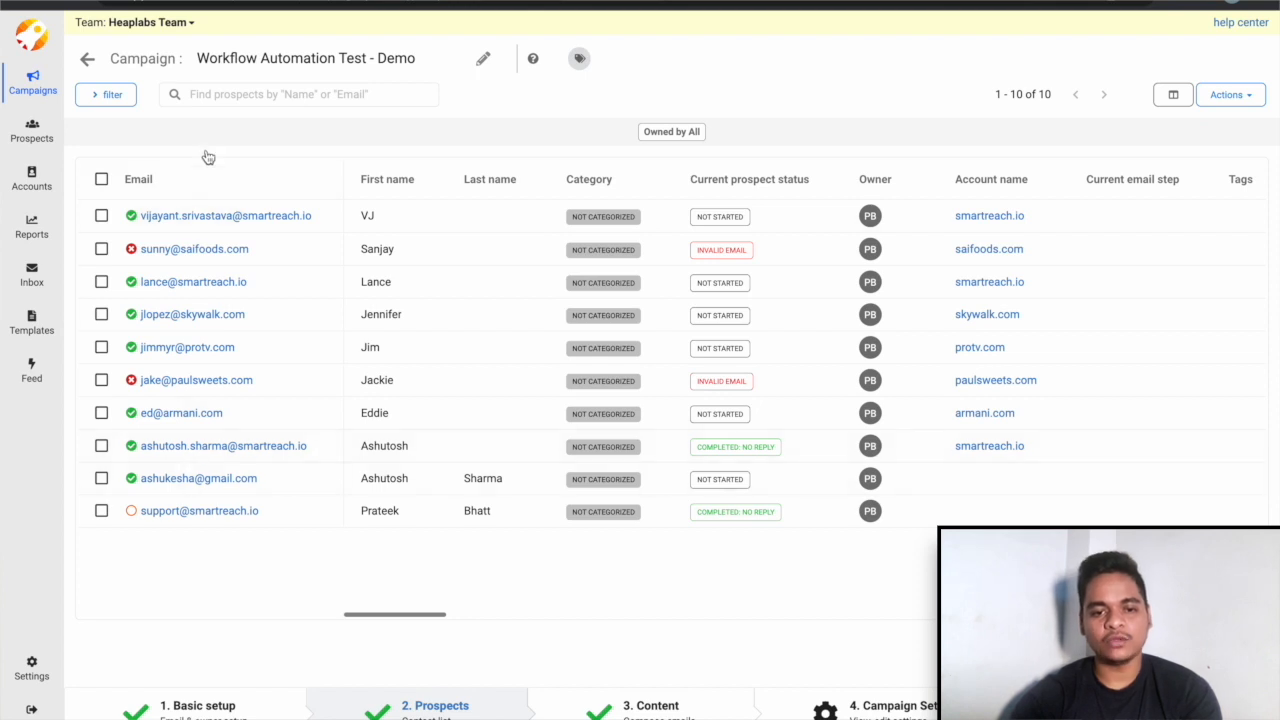
{"action": "left_click", "coordinate": [683, 692]}
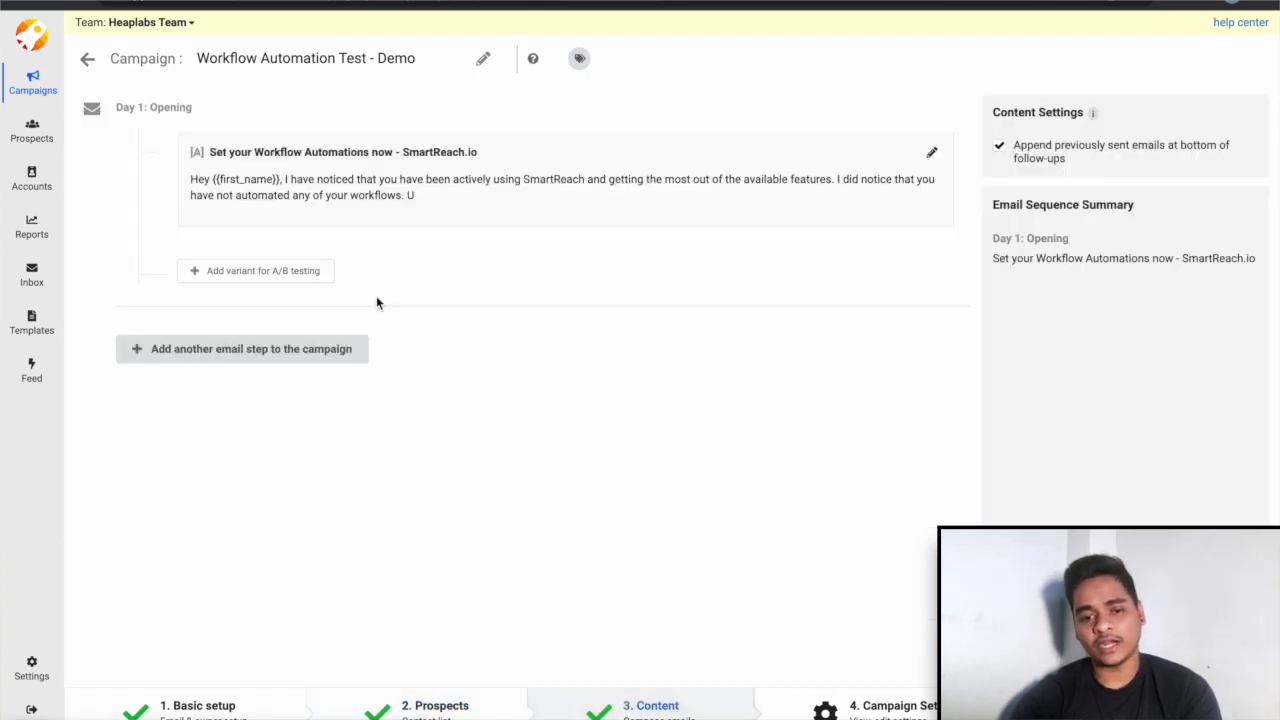
{"action": "left_click", "coordinate": [365, 181]}
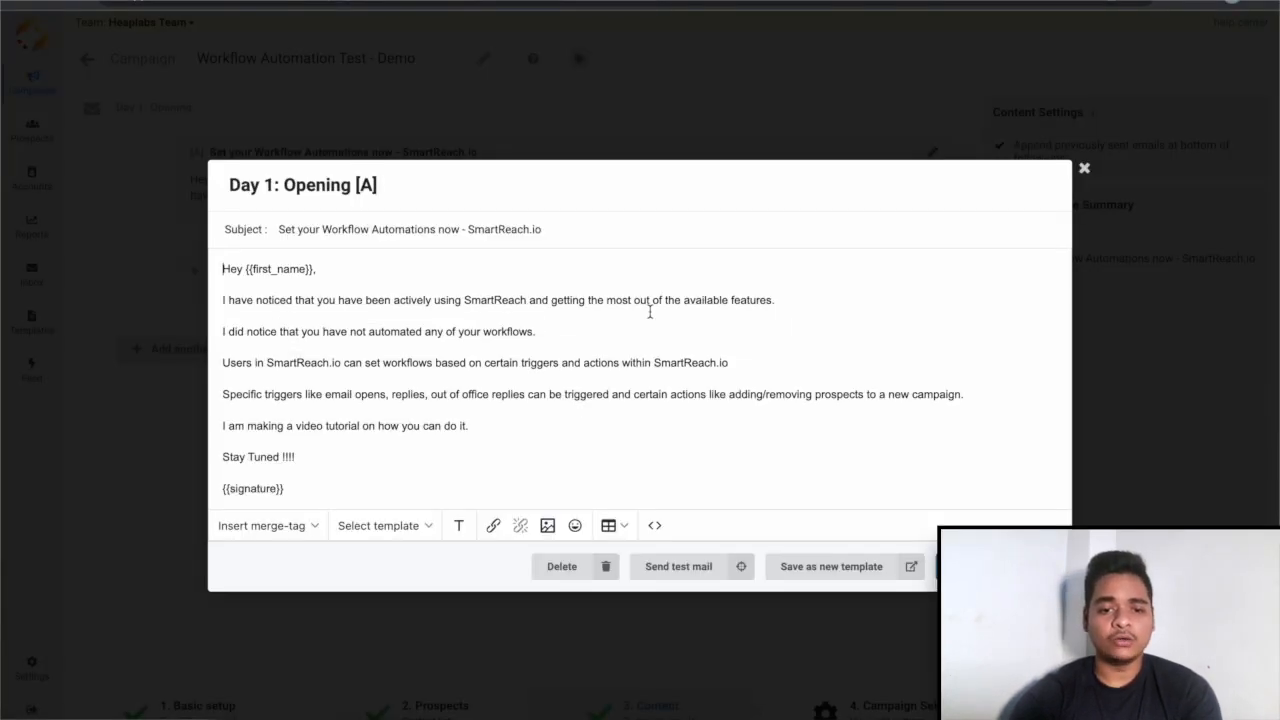
{"action": "left_click", "coordinate": [1083, 169]}
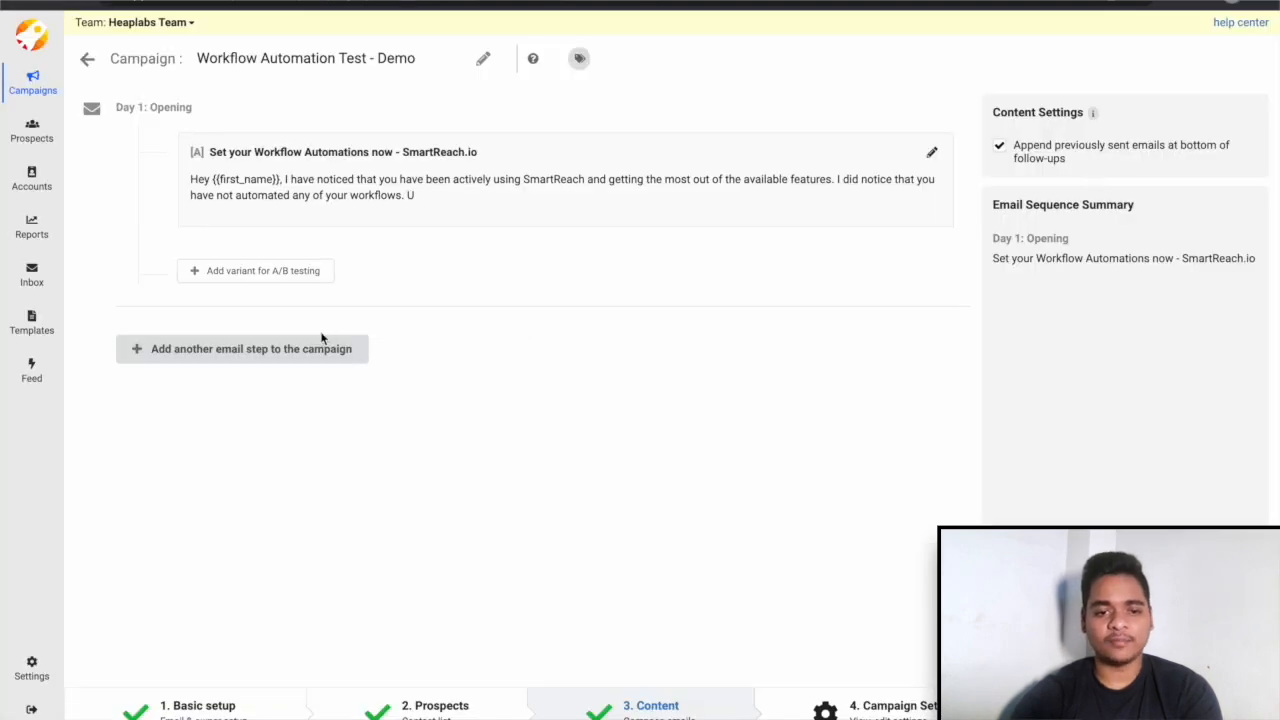
Step: Open the workflow automation section of the team settings
{"action": "left_click", "coordinate": [31, 668]}
{"action": "left_click", "coordinate": [124, 634]}
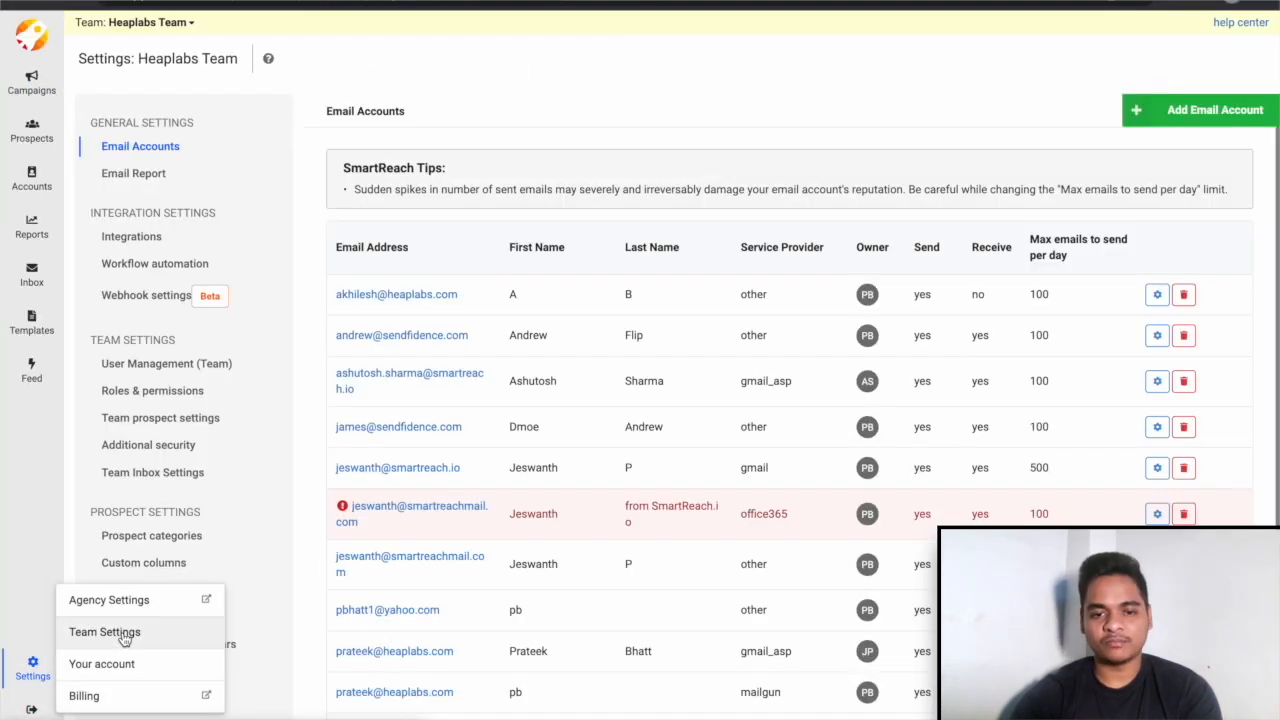
{"action": "left_click", "coordinate": [154, 265]}
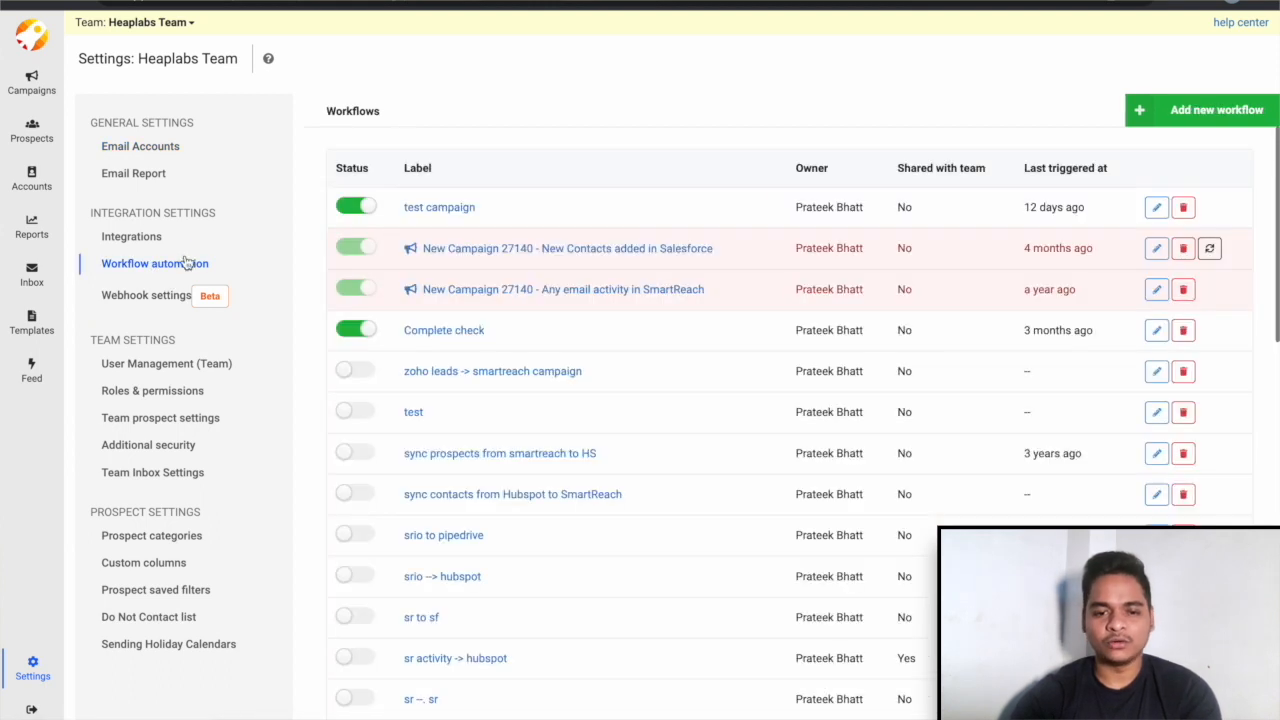
Step: Create a new workflow named "Test Workflow - Demo - " followed by the owner's first name
{"action": "left_click", "coordinate": [1214, 108]}
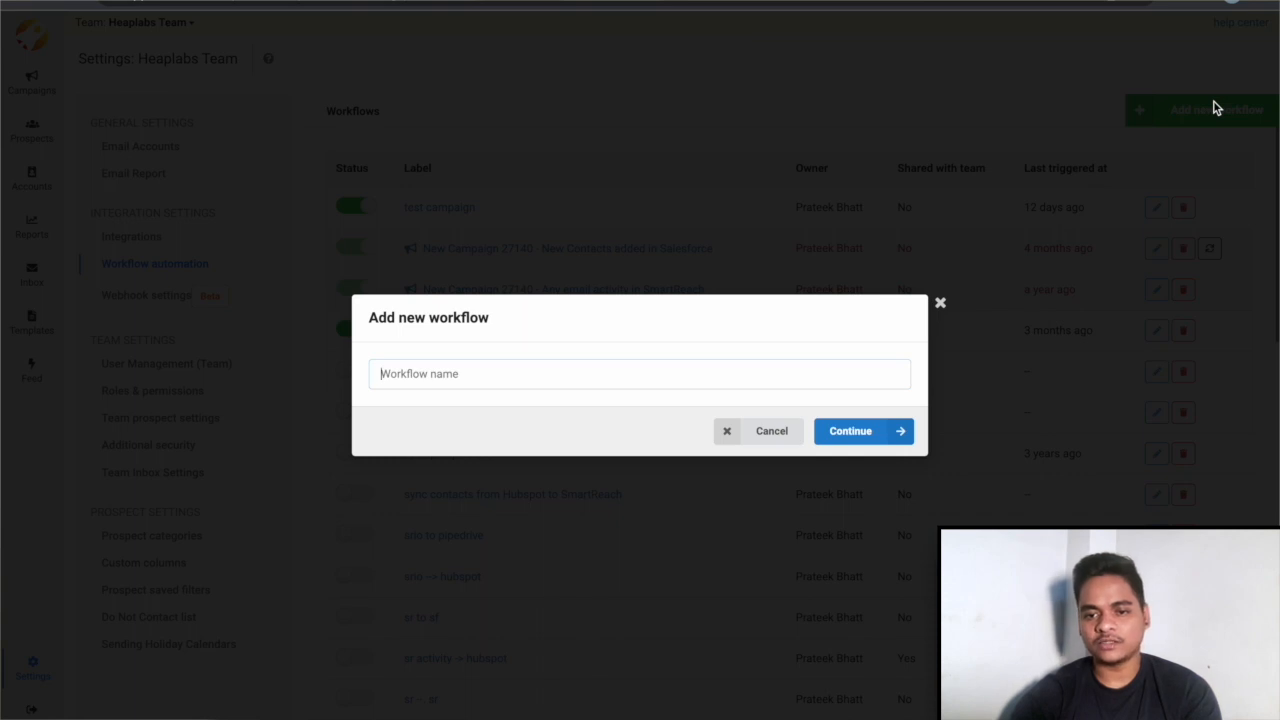
{"action": "type", "text": "Test Workflow"}
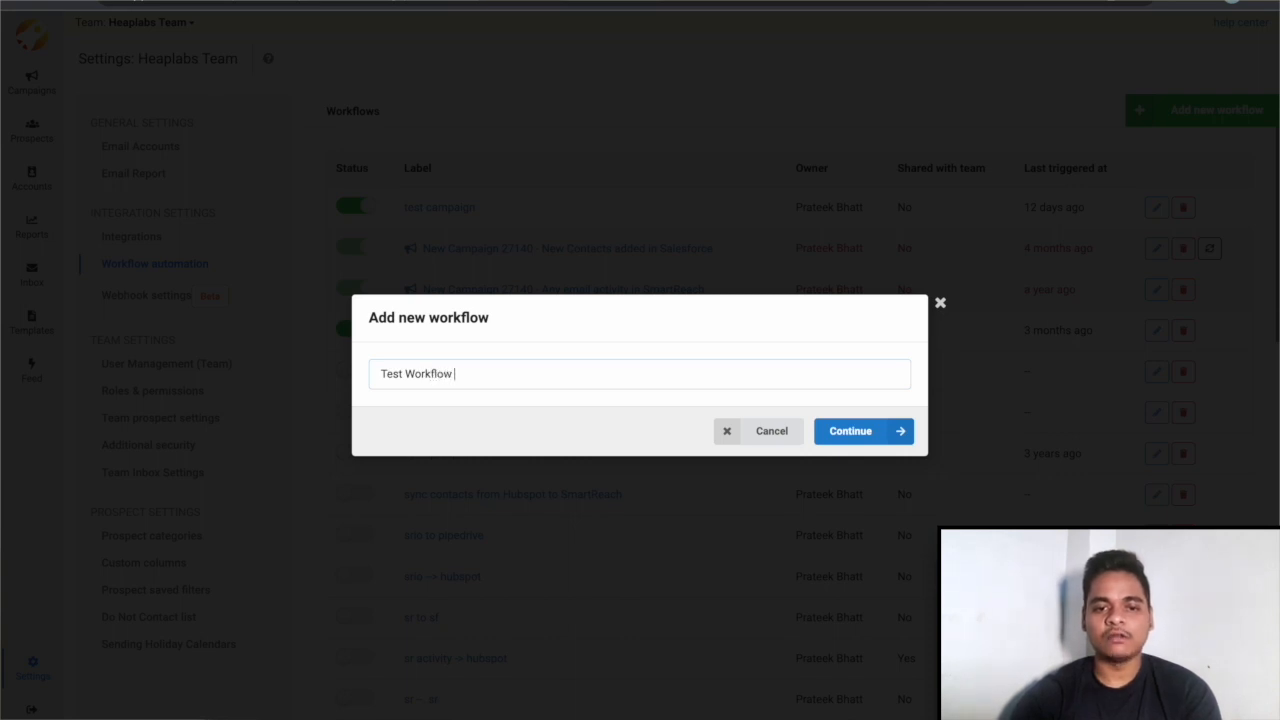
{"action": "type", "text": "- Demo"}
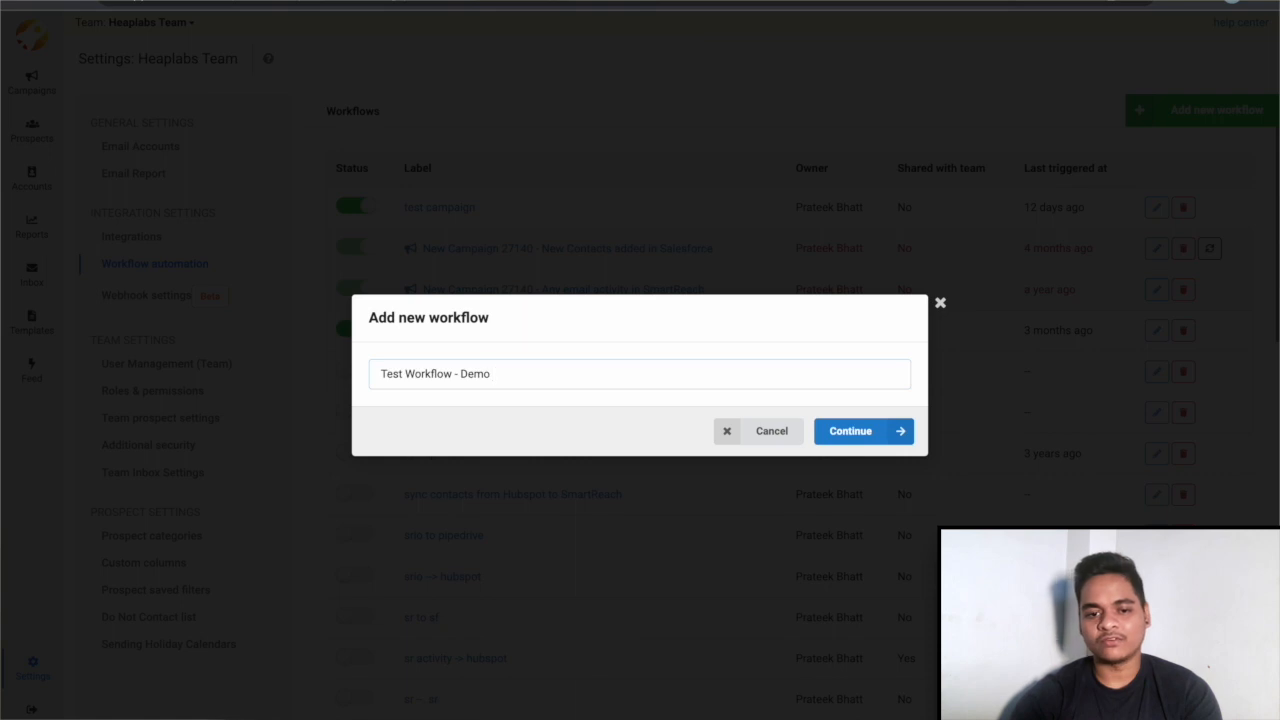
{"action": "type", "text": " - Ashutosh"}
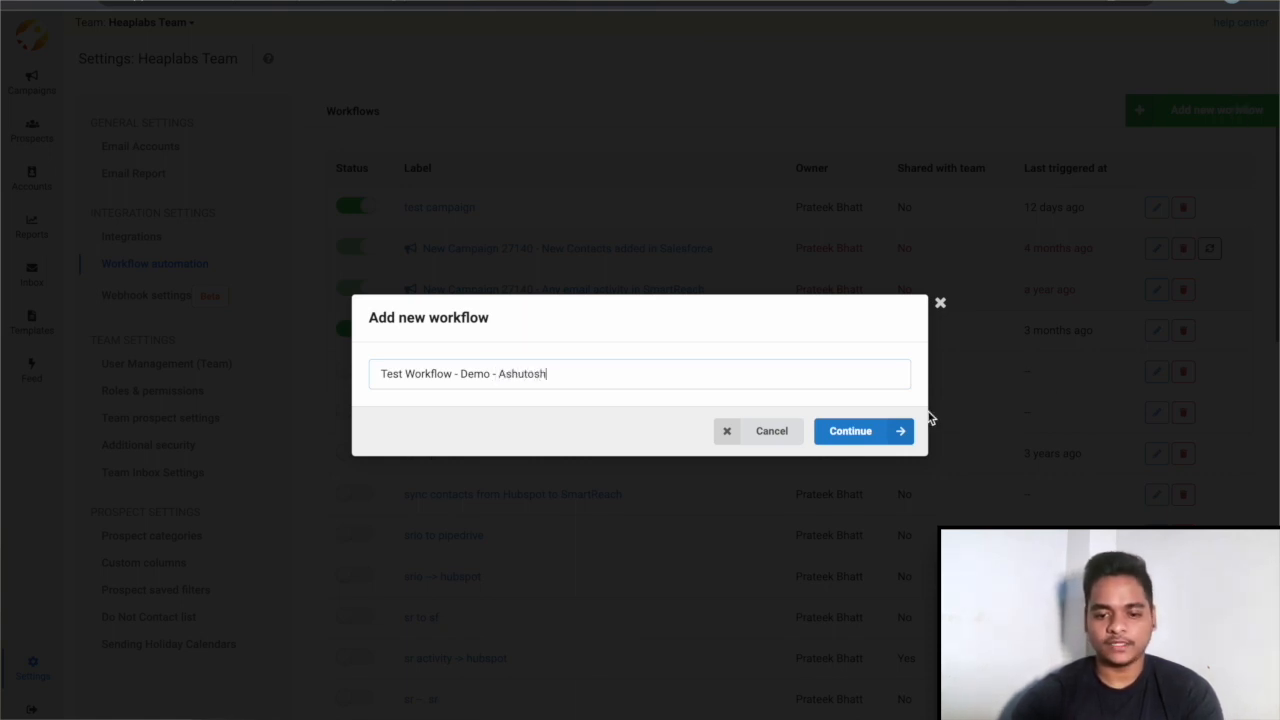
{"action": "left_click", "coordinate": [860, 431]}
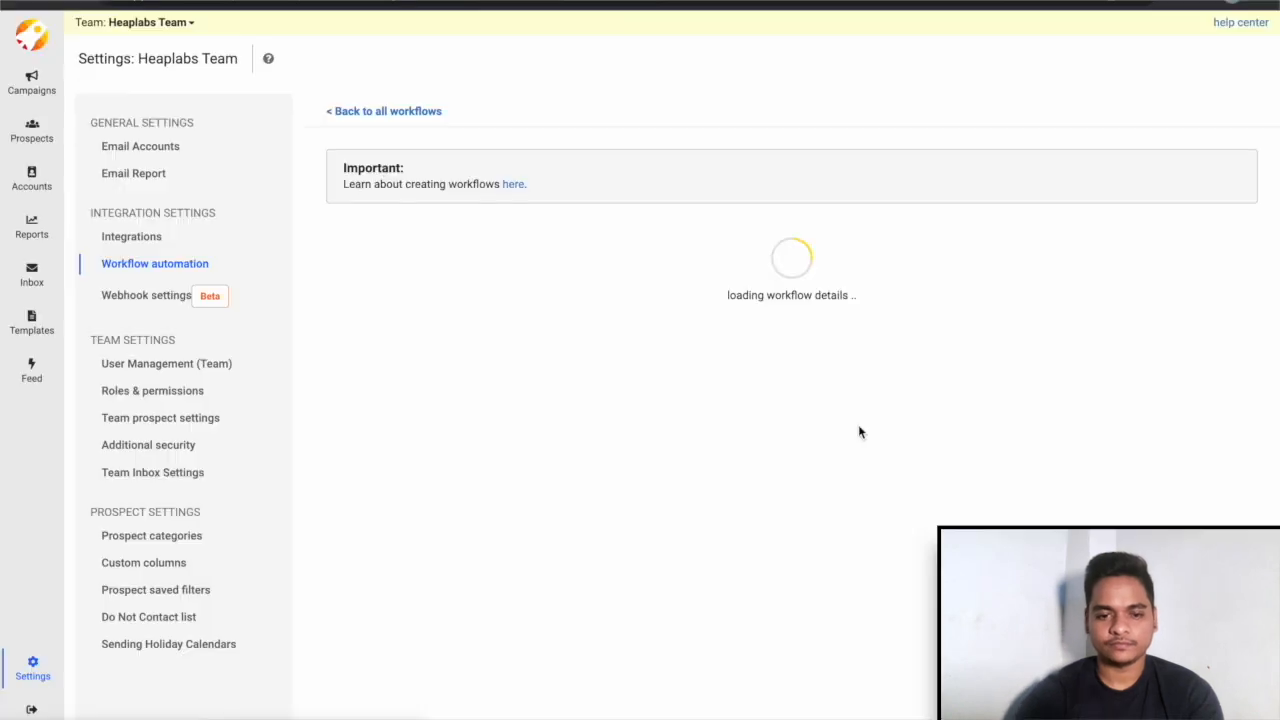
Step: Set SmartReach as the app that triggers the workflow, with Email opened as the trigger event
{"action": "left_click", "coordinate": [410, 434]}
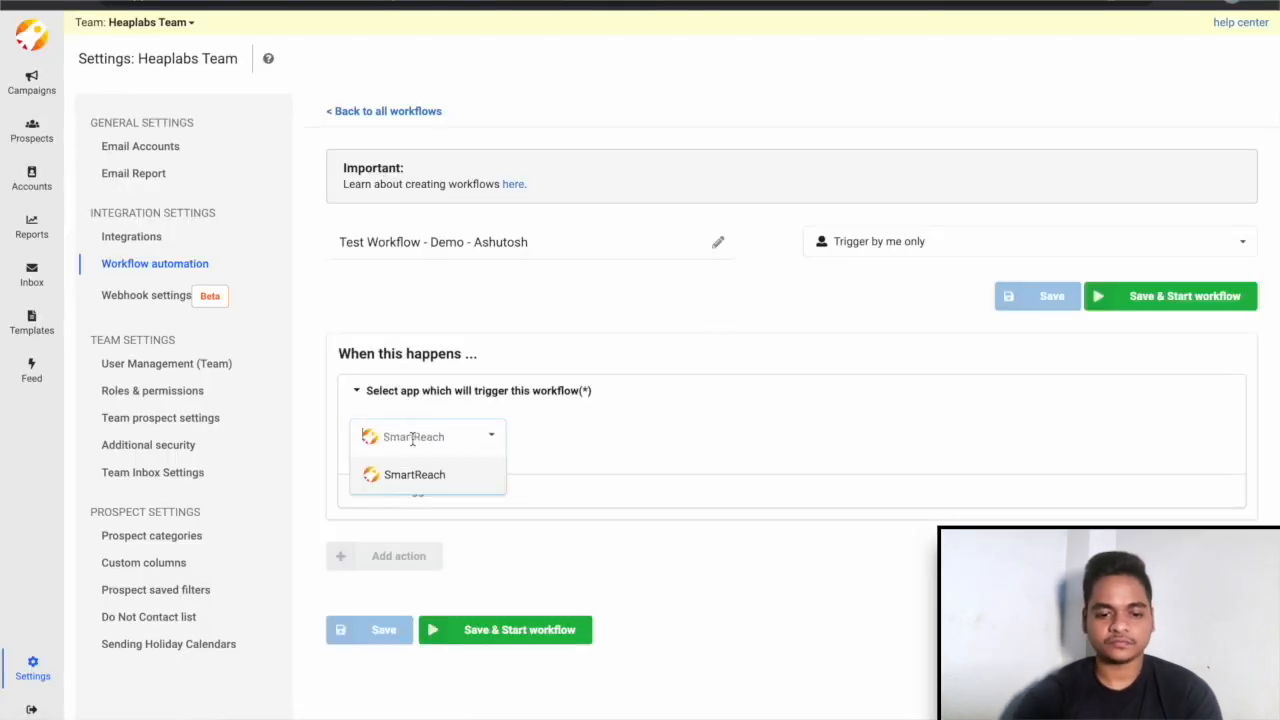
{"action": "left_click", "coordinate": [437, 472]}
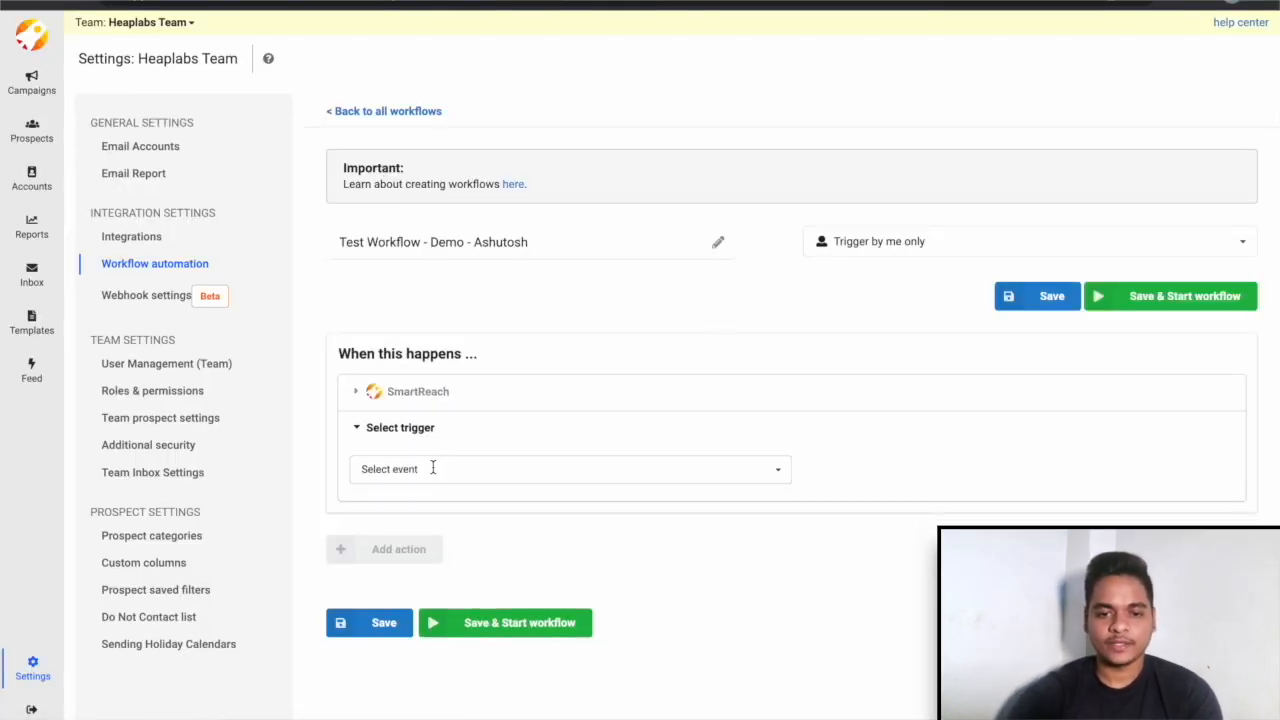
{"action": "left_click", "coordinate": [433, 468]}
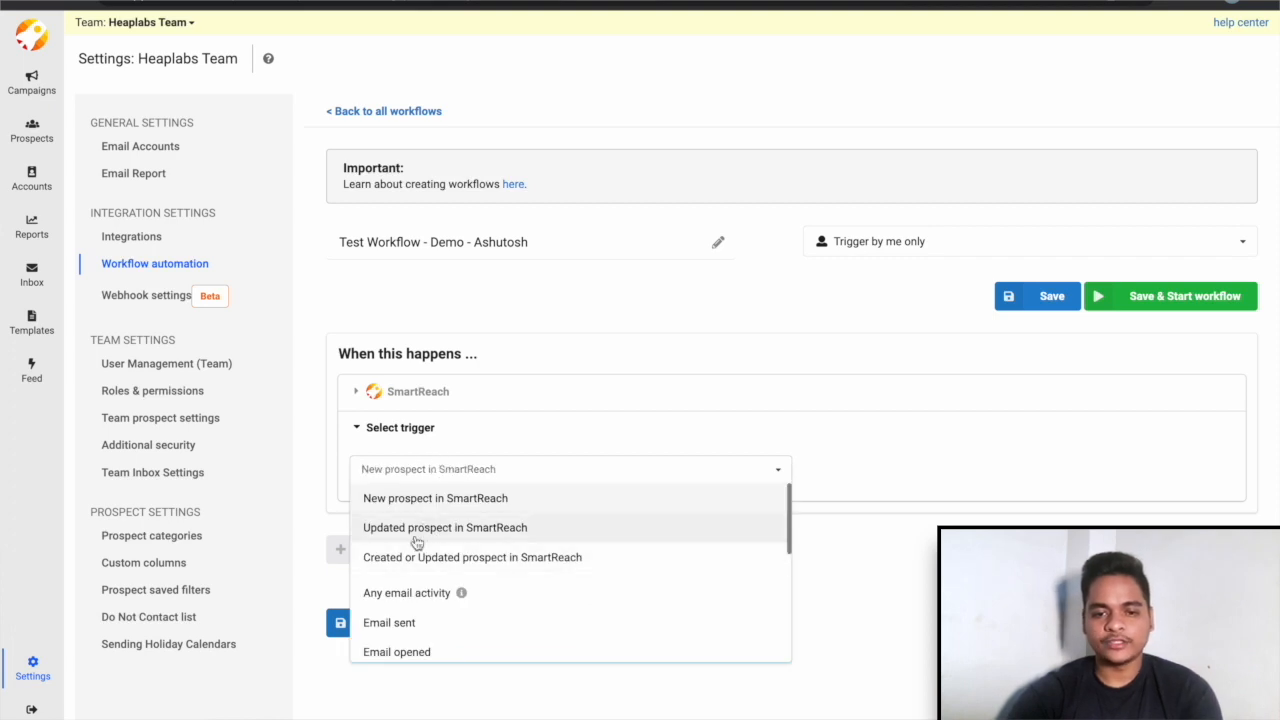
{"action": "scroll", "coordinate": [405, 580], "scroll_direction": "down", "scroll_amount": 1}
{"action": "scroll", "coordinate": [402, 580], "scroll_direction": "down", "scroll_amount": 2}
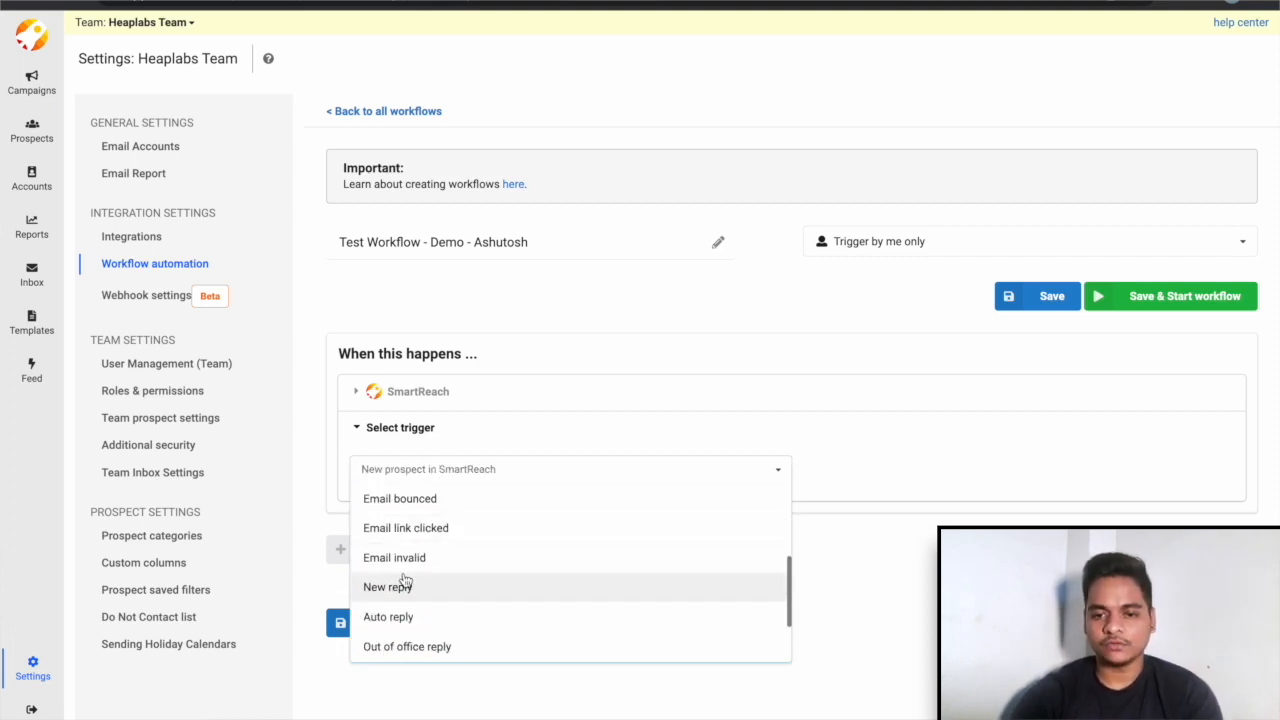
{"action": "scroll", "coordinate": [402, 578], "scroll_direction": "up", "scroll_amount": 2}
{"action": "scroll", "coordinate": [437, 609], "scroll_direction": "up", "scroll_amount": 1}
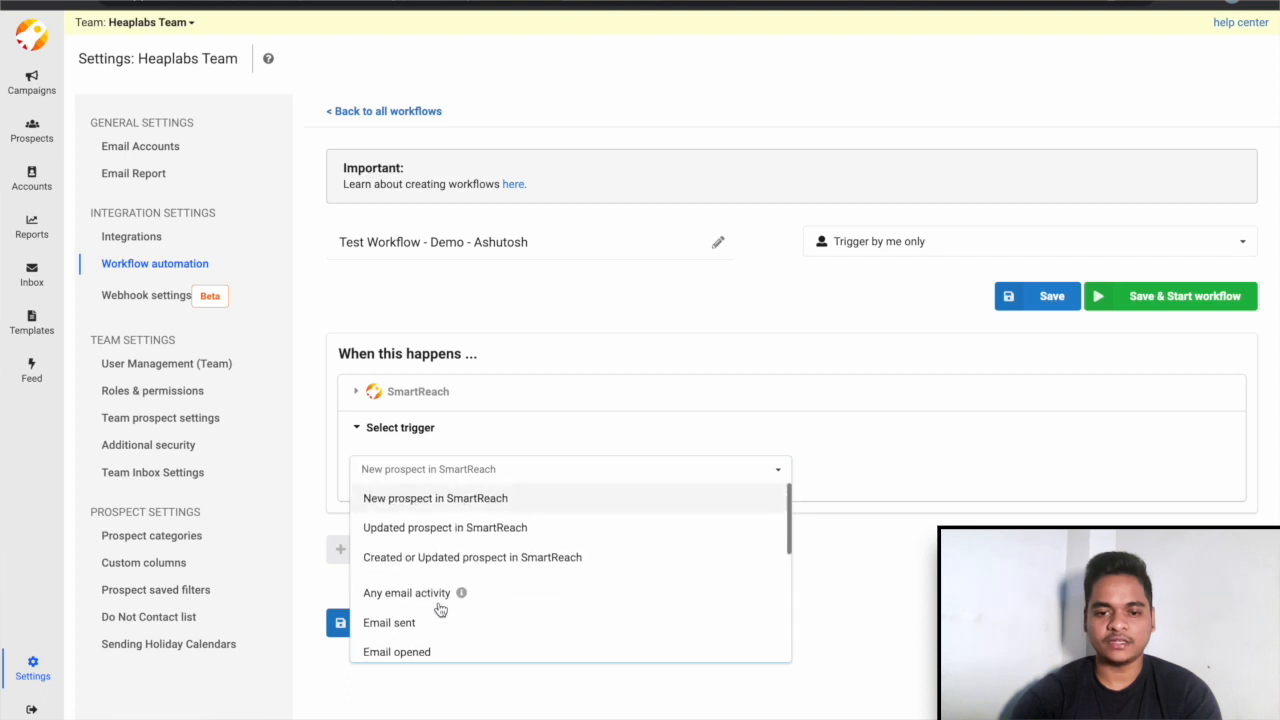
{"action": "scroll", "coordinate": [437, 608], "scroll_direction": "down", "scroll_amount": 1}
{"action": "scroll", "coordinate": [440, 608], "scroll_direction": "down", "scroll_amount": 3}
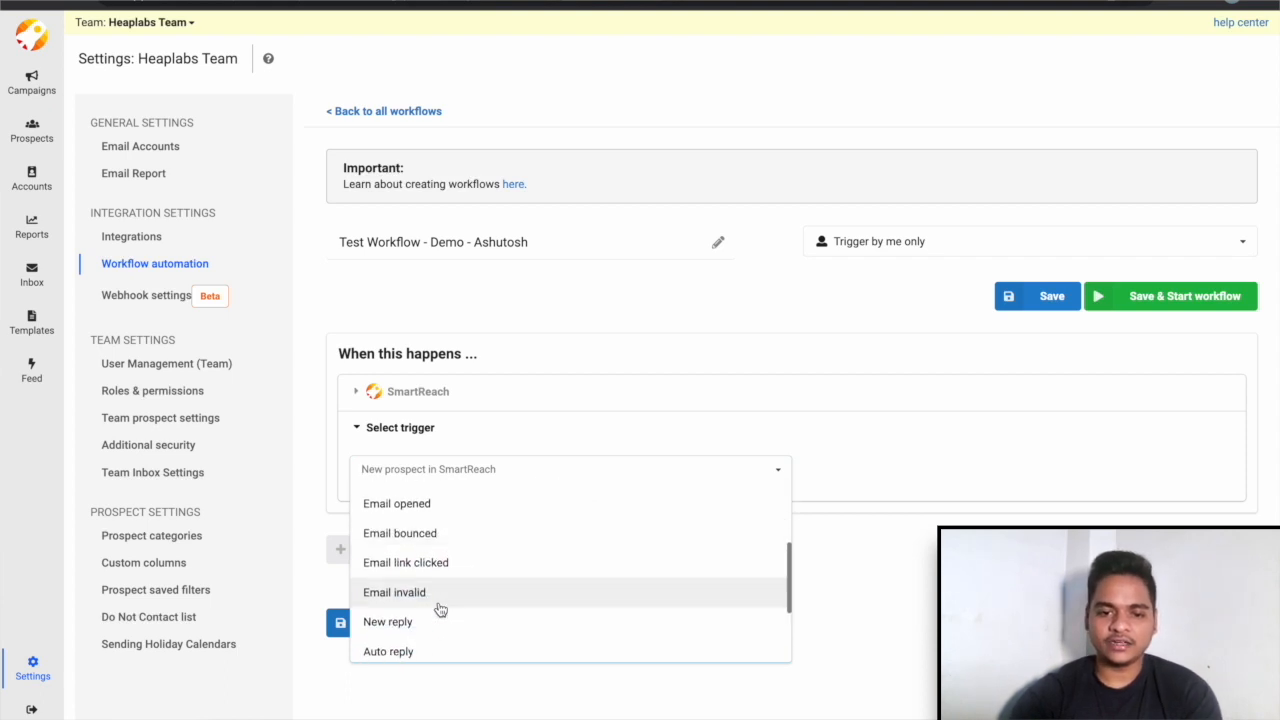
{"action": "scroll", "coordinate": [440, 606], "scroll_direction": "down", "scroll_amount": 2}
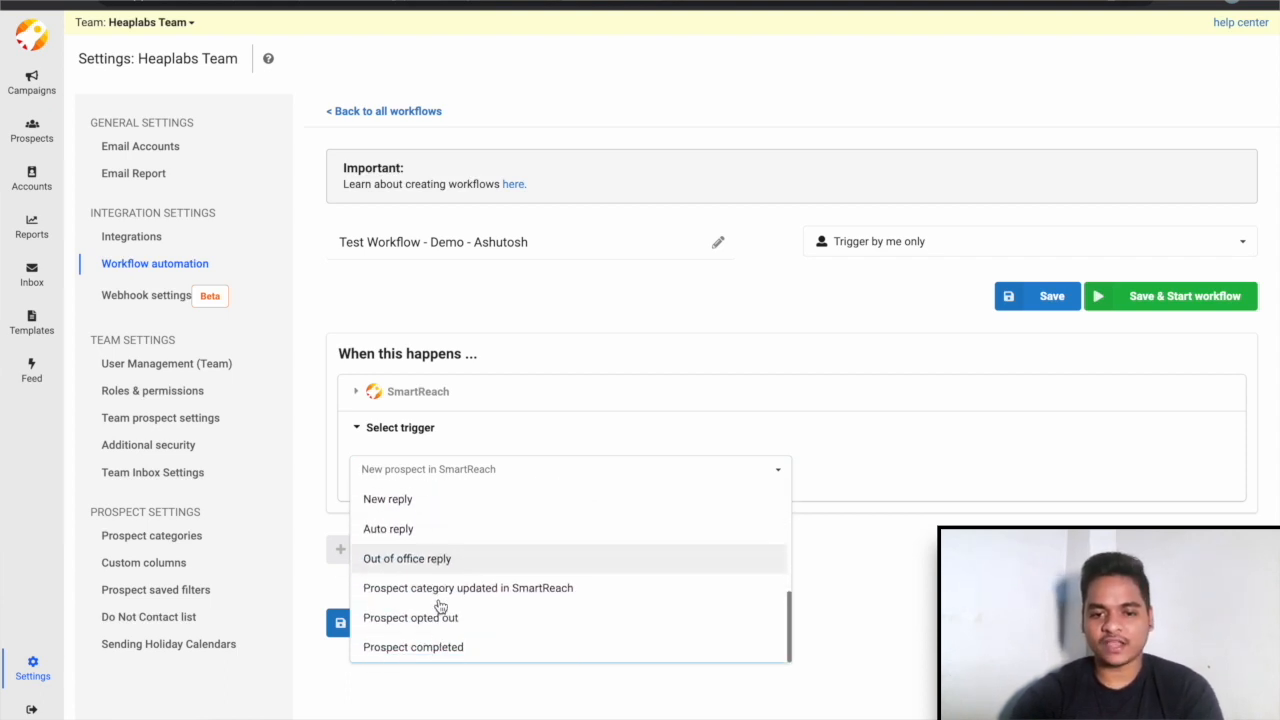
{"action": "scroll", "coordinate": [436, 542], "scroll_direction": "up", "scroll_amount": 3}
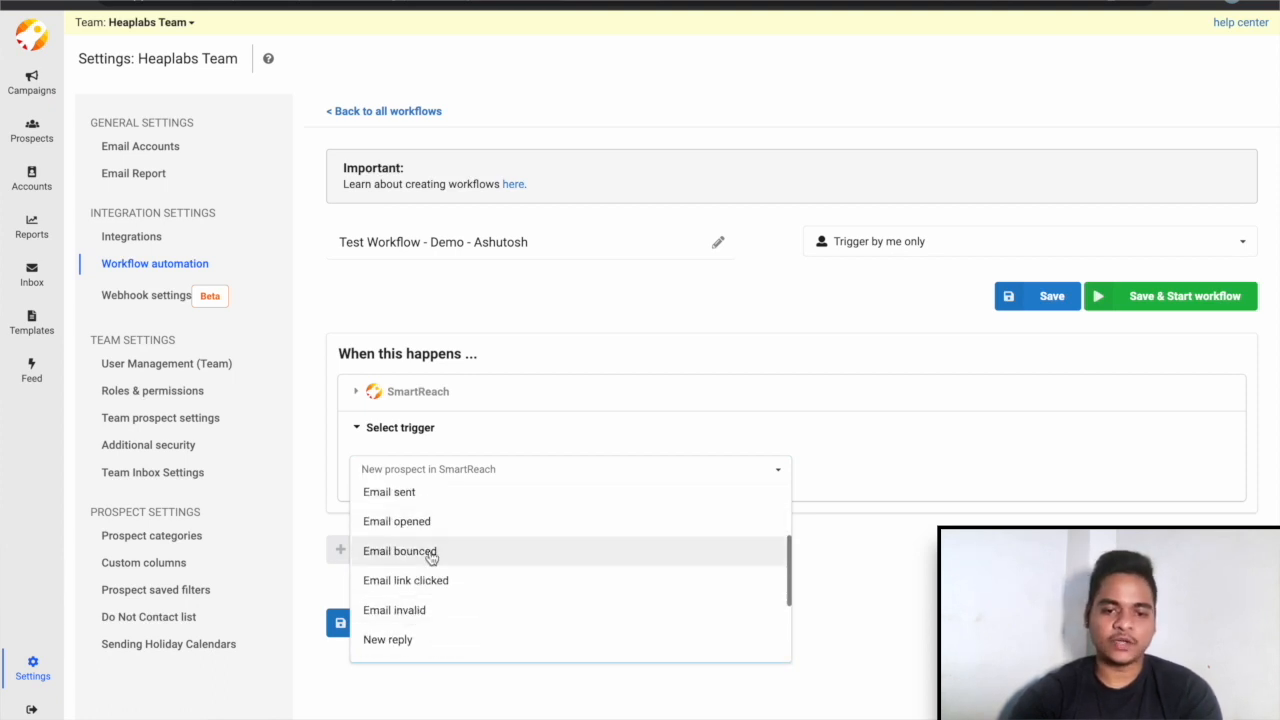
{"action": "left_click", "coordinate": [433, 523]}
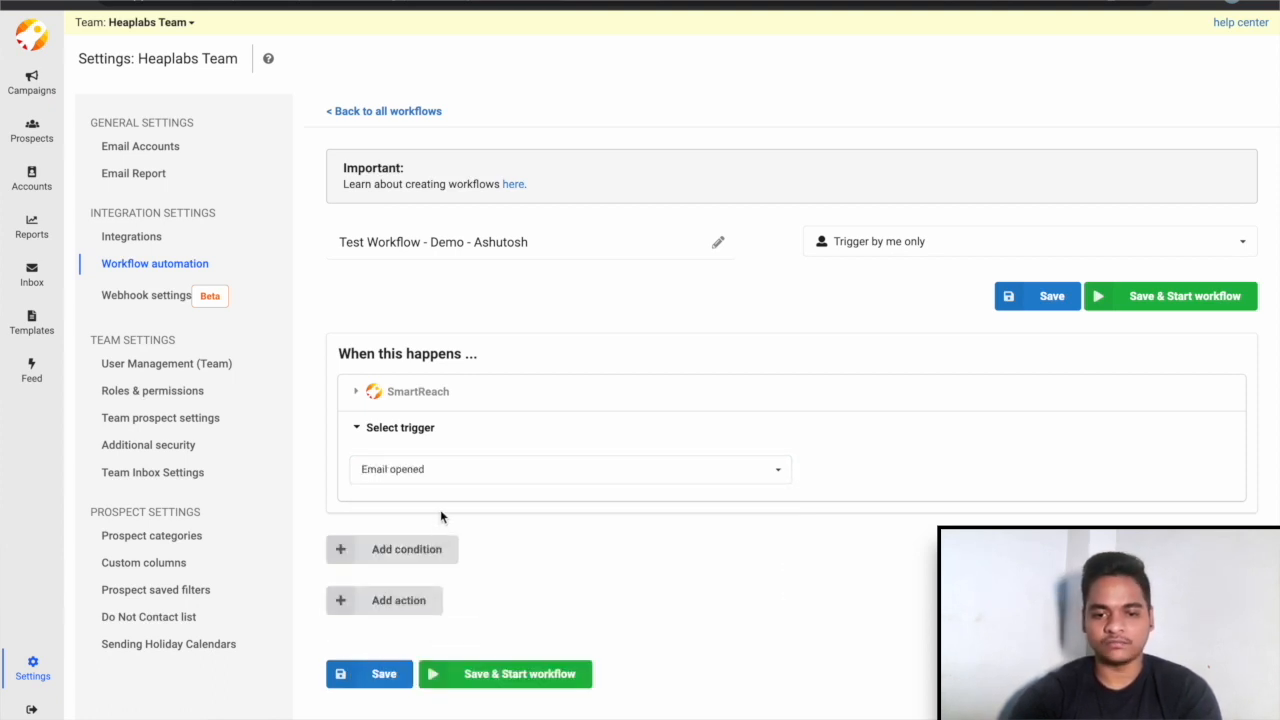
Step: Add a condition to the workflow based on Campaign
{"action": "left_click", "coordinate": [425, 549]}
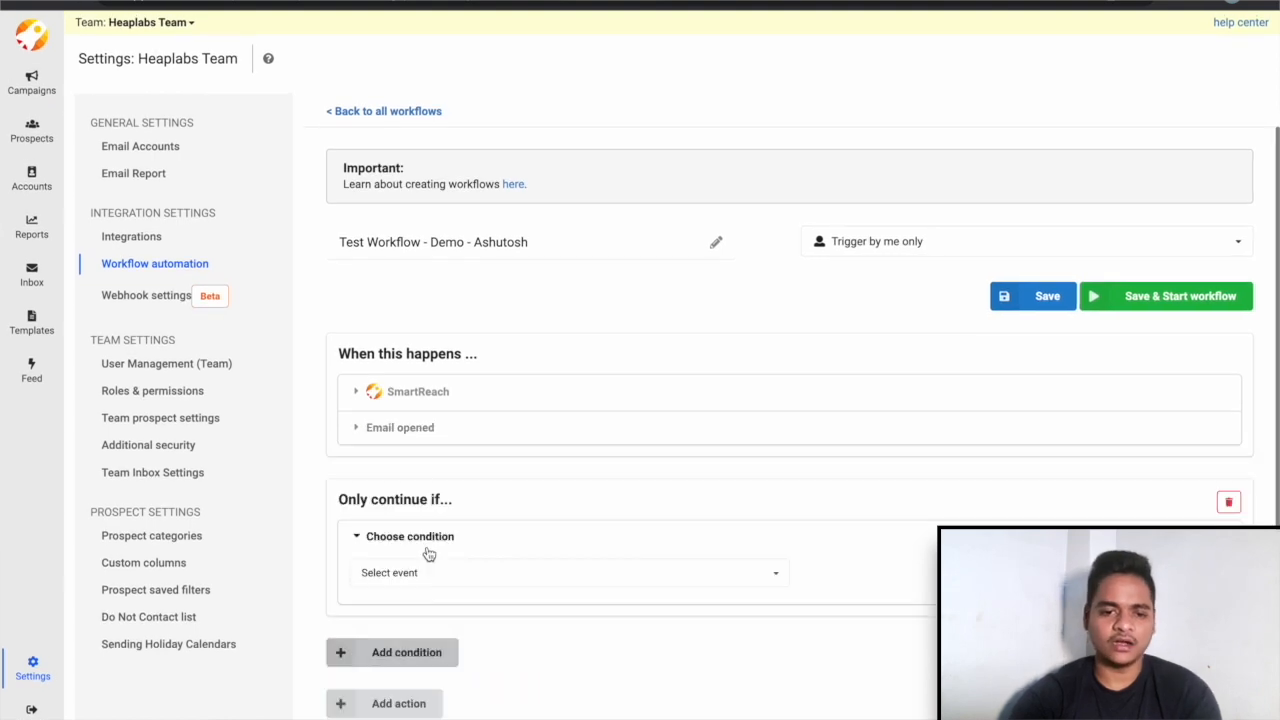
{"action": "left_click", "coordinate": [440, 572]}
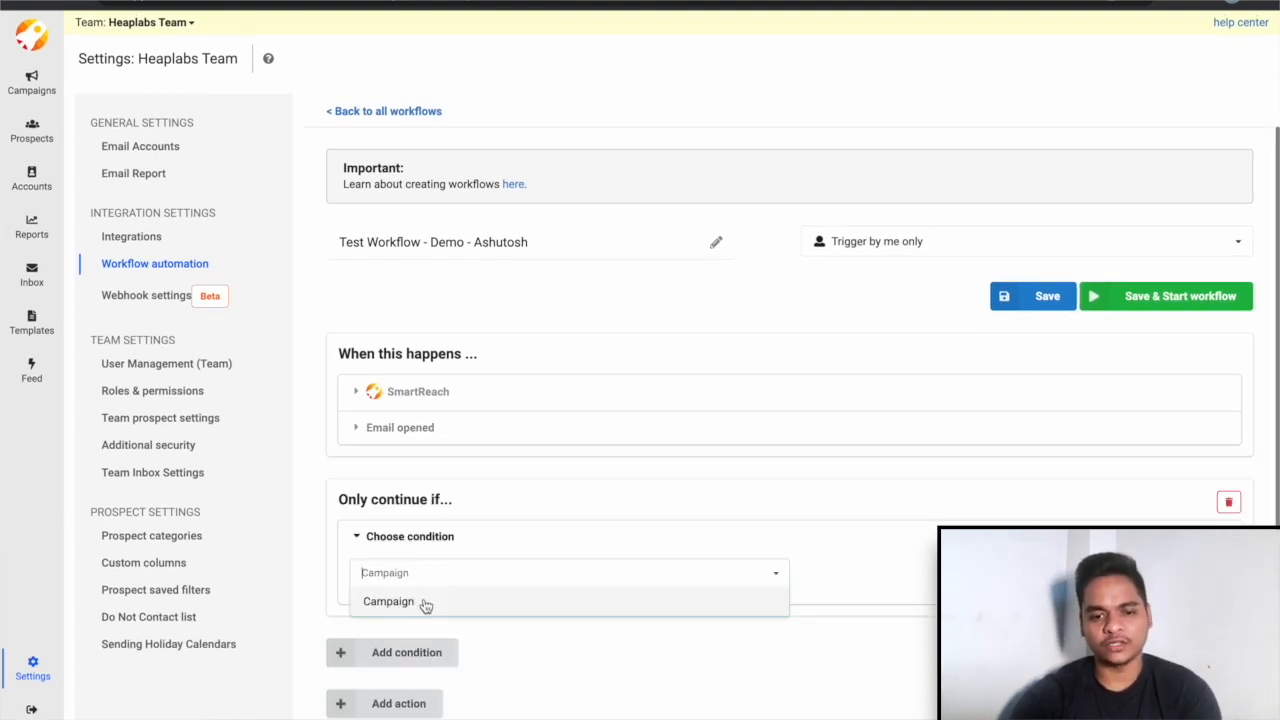
{"action": "left_click", "coordinate": [425, 603]}
{"action": "scroll", "coordinate": [417, 620], "scroll_direction": "down", "scroll_amount": 1}
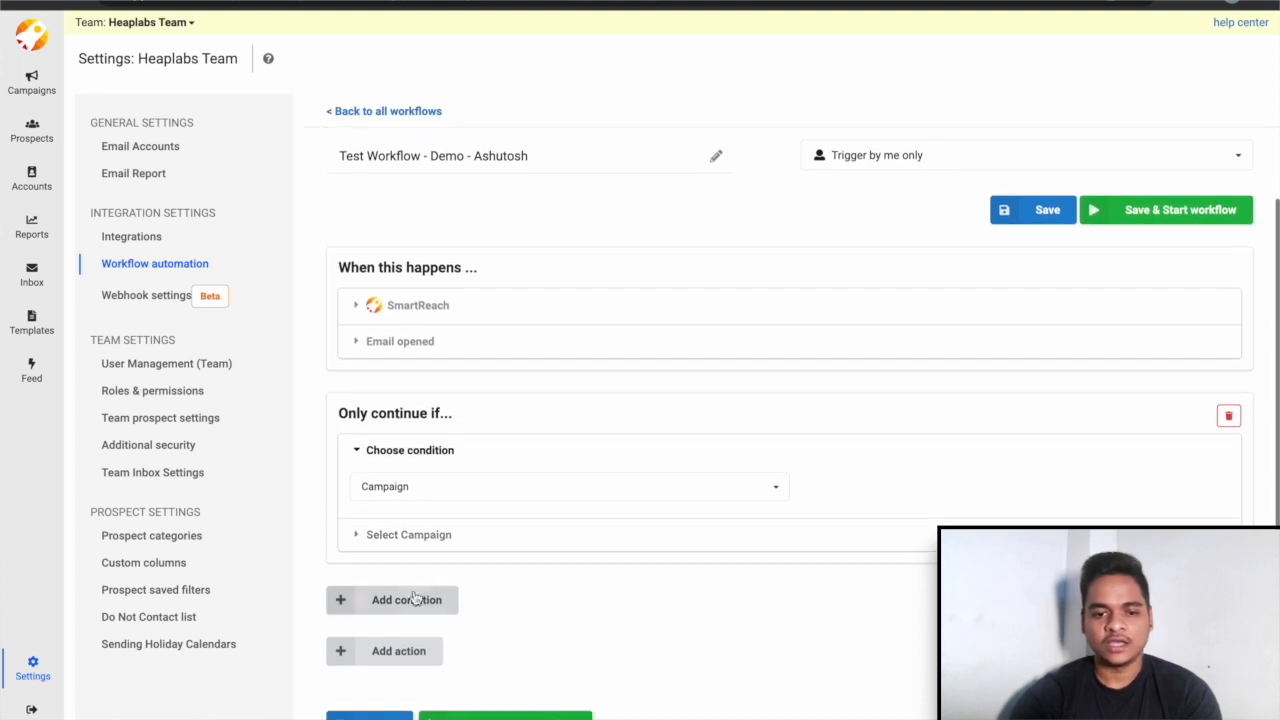
Step: Choose Workflow Automation Test - Demo as the campaign for the workflow's condition
{"action": "left_click", "coordinate": [408, 534]}
{"action": "left_click", "coordinate": [418, 518]}
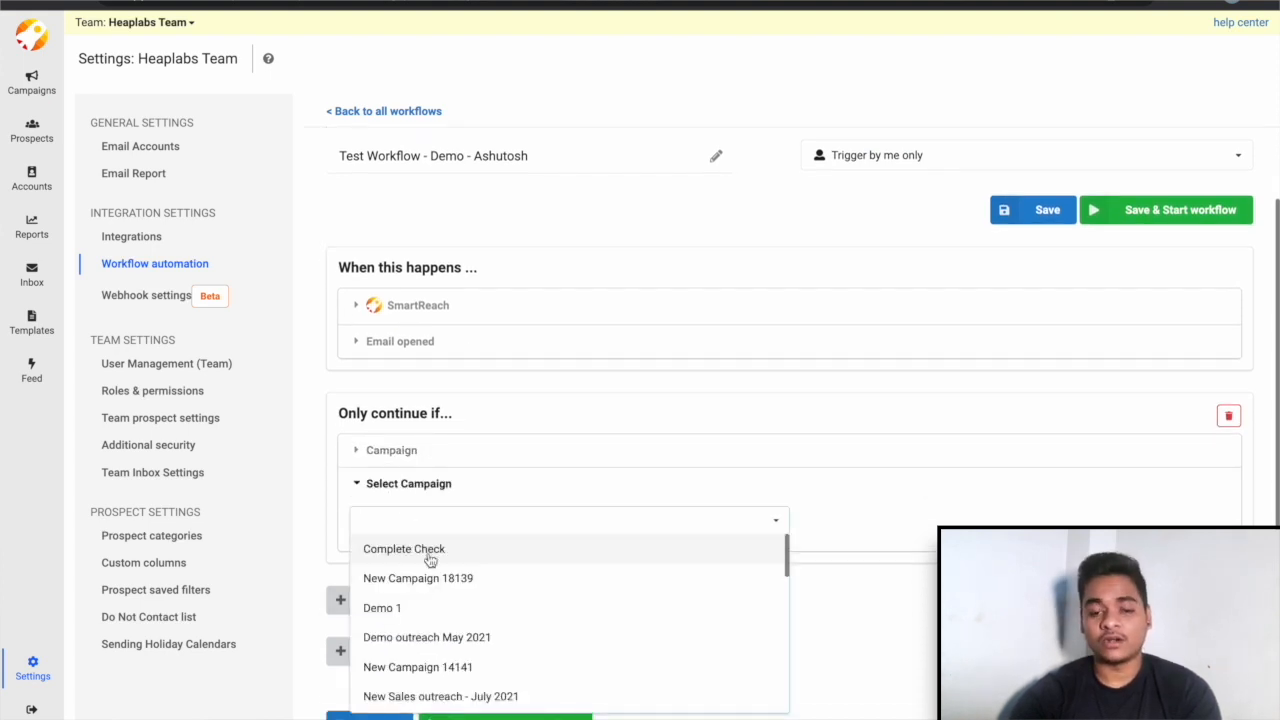
{"action": "scroll", "coordinate": [443, 632], "scroll_direction": "down", "scroll_amount": 2}
{"action": "scroll", "coordinate": [443, 629], "scroll_direction": "up", "scroll_amount": 1}
{"action": "scroll", "coordinate": [440, 634], "scroll_direction": "down", "scroll_amount": 3}
{"action": "scroll", "coordinate": [440, 634], "scroll_direction": "down", "scroll_amount": 8}
{"action": "scroll", "coordinate": [441, 633], "scroll_direction": "up", "scroll_amount": 2}
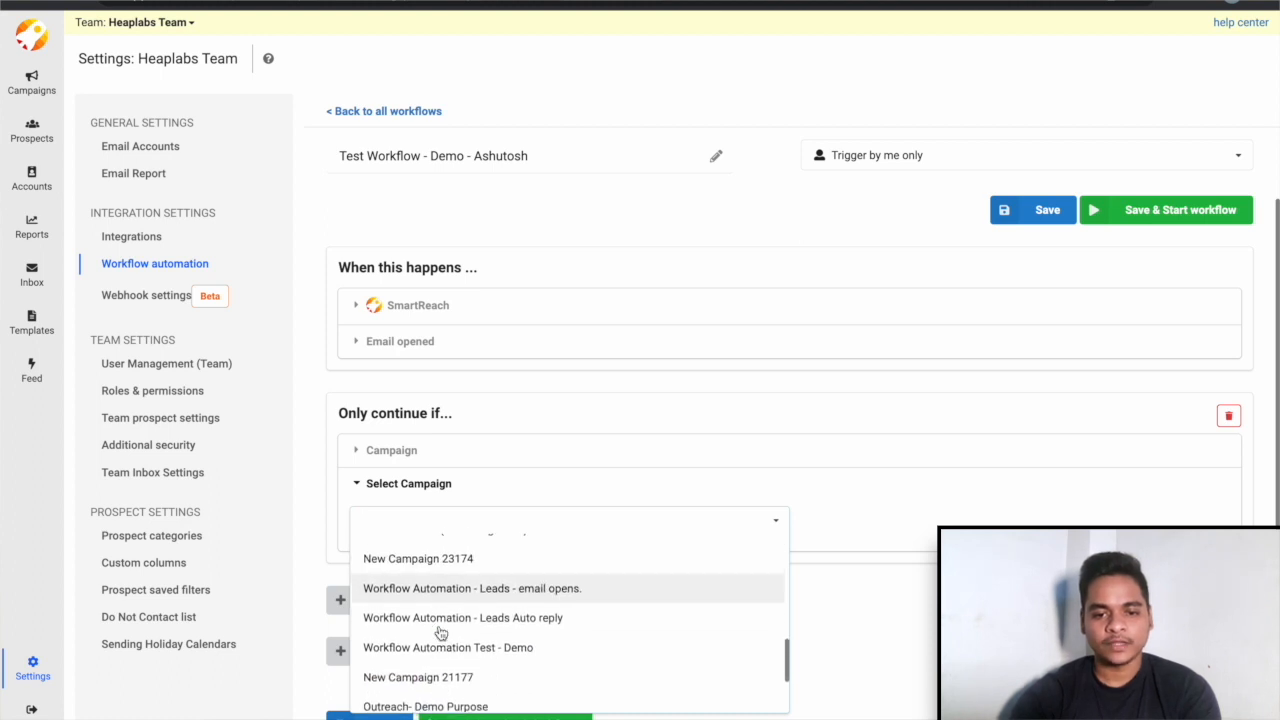
{"action": "left_click", "coordinate": [446, 656]}
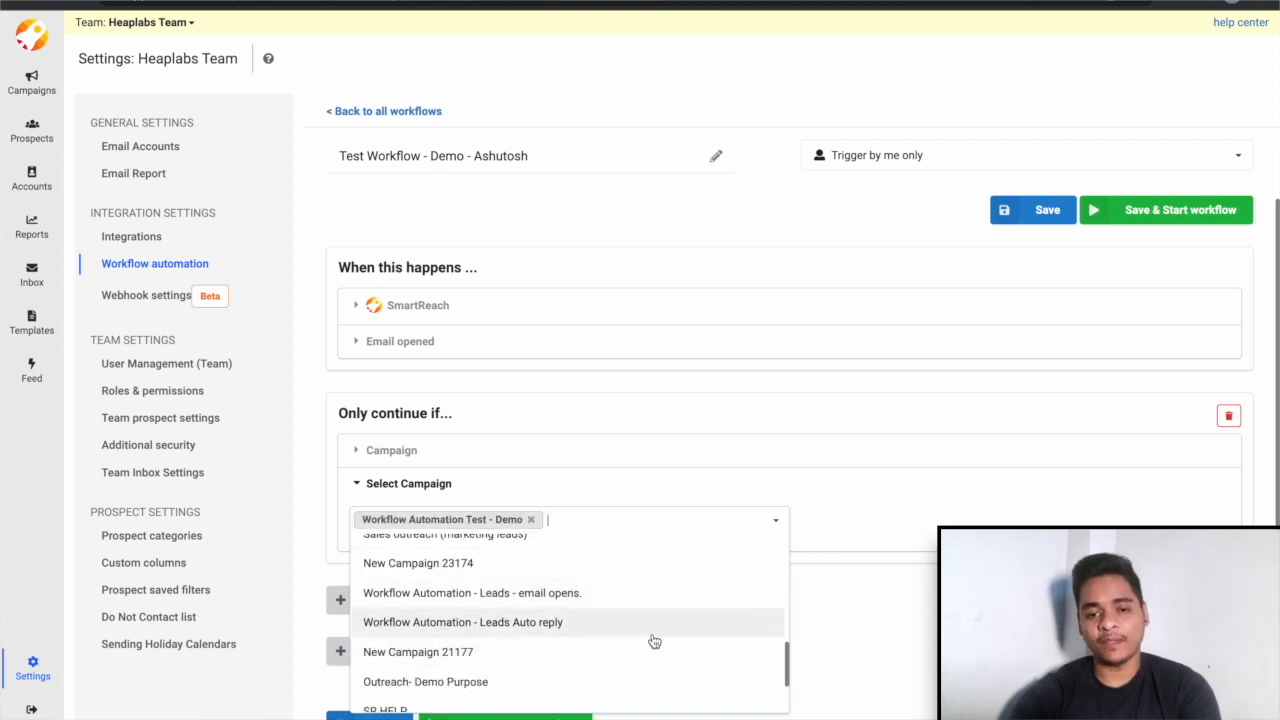
{"action": "left_click", "coordinate": [446, 688]}
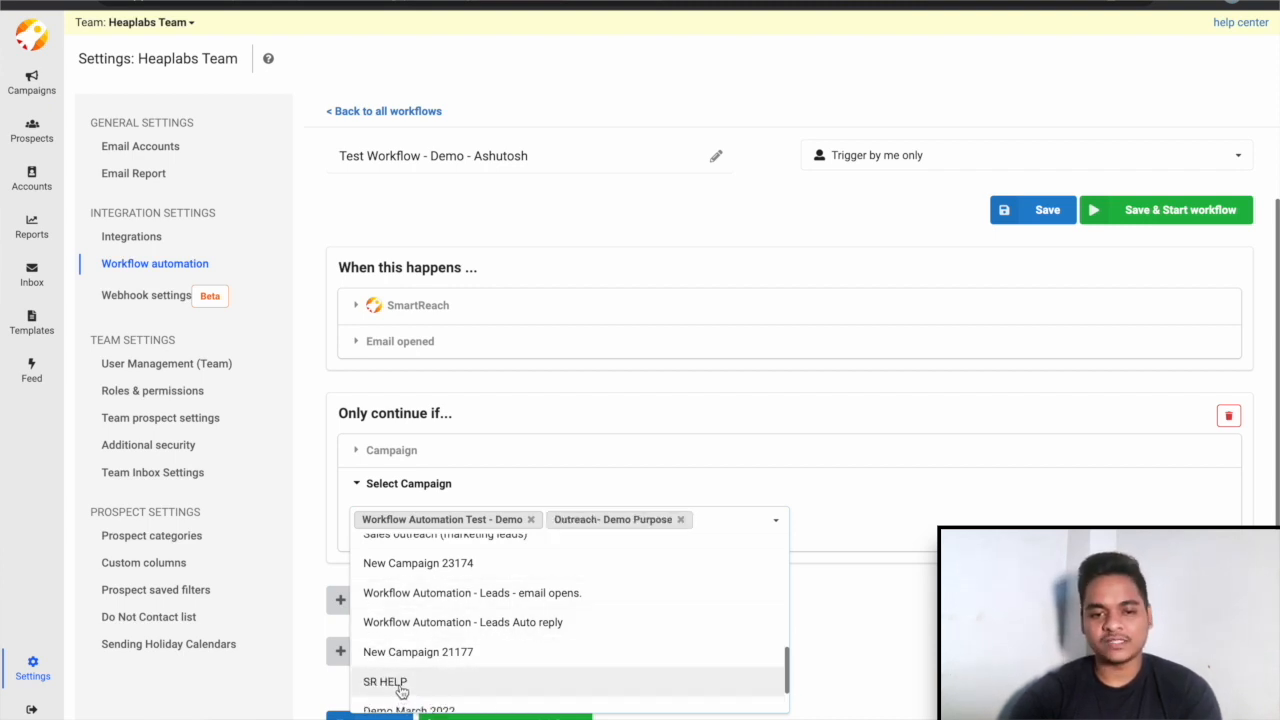
{"action": "left_click", "coordinate": [401, 684]}
{"action": "left_click", "coordinate": [411, 540]}
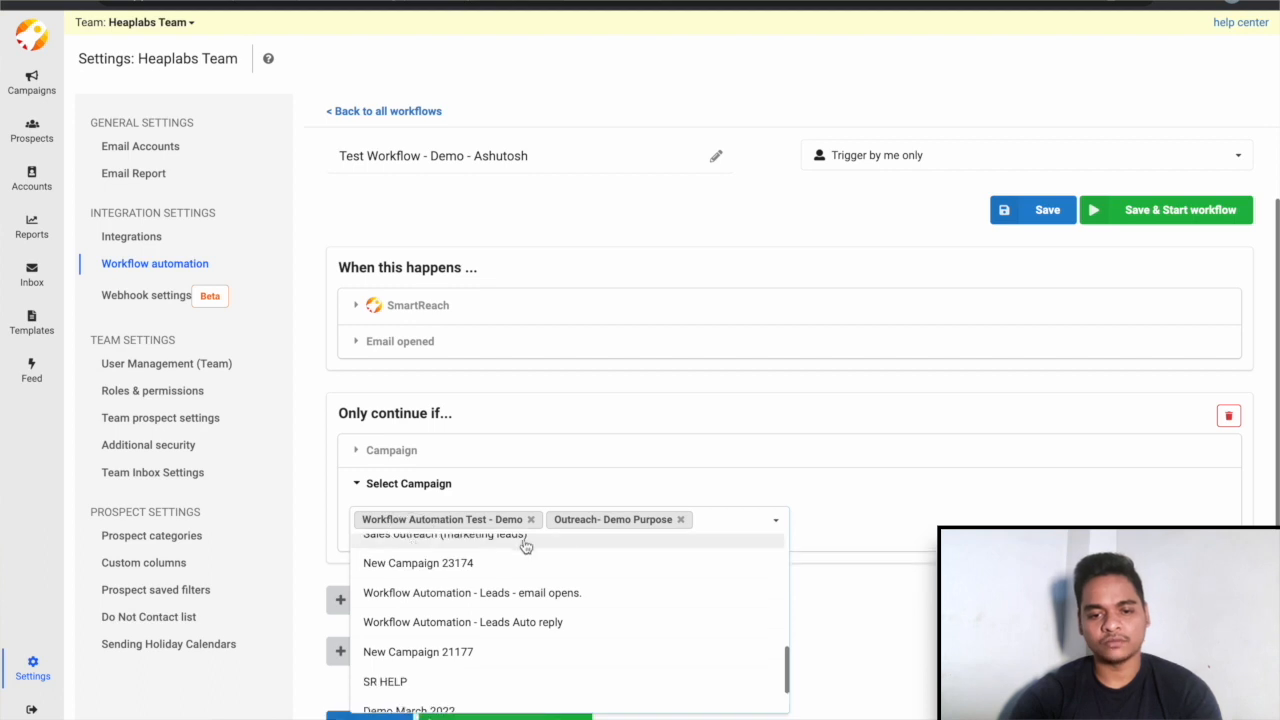
{"action": "left_click", "coordinate": [680, 519]}
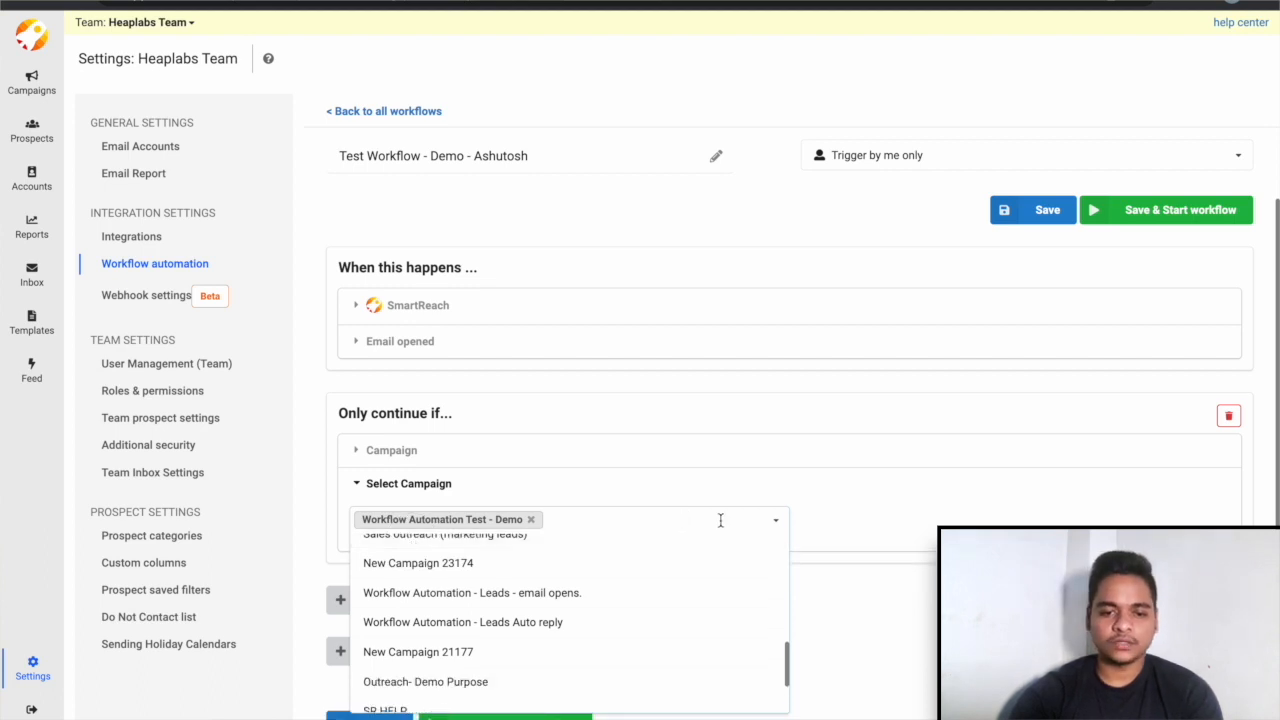
{"action": "left_click", "coordinate": [864, 594]}
Step: Add an action to the workflow that uses SmartReach as the app and Add prospect to campaign as the action
{"action": "scroll", "coordinate": [440, 570], "scroll_direction": "down", "scroll_amount": 1}
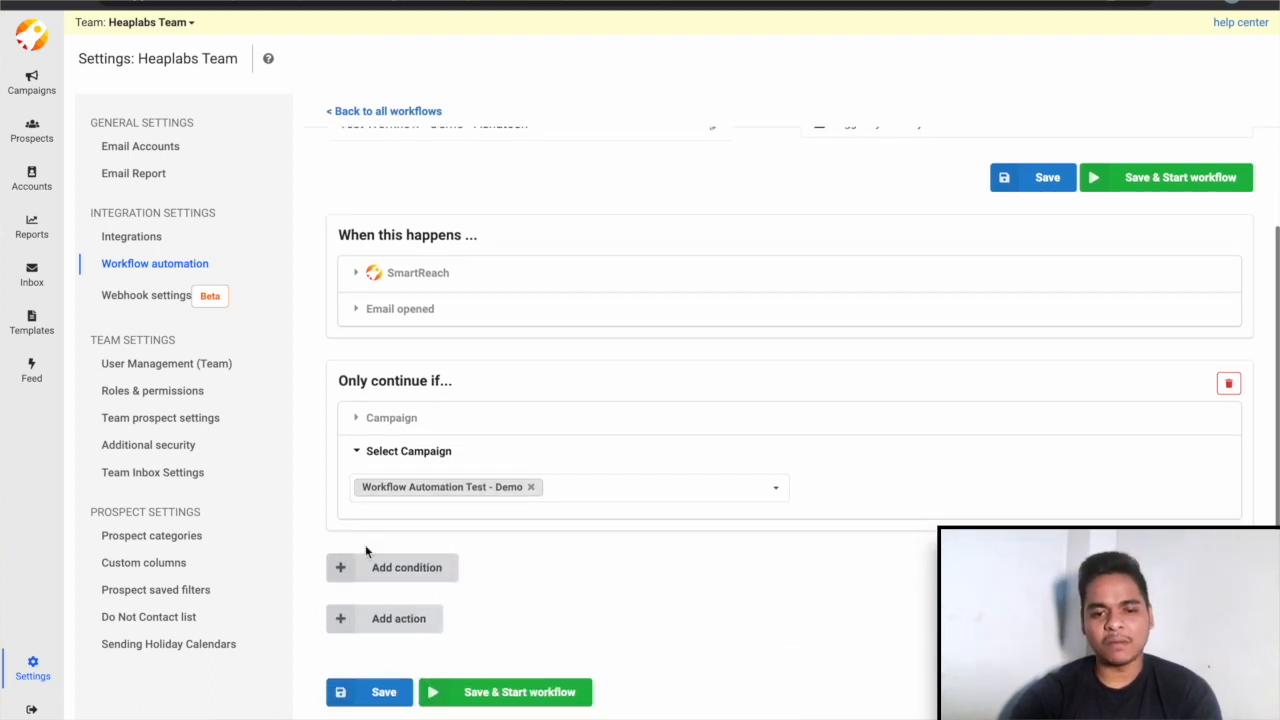
{"action": "left_click", "coordinate": [387, 618]}
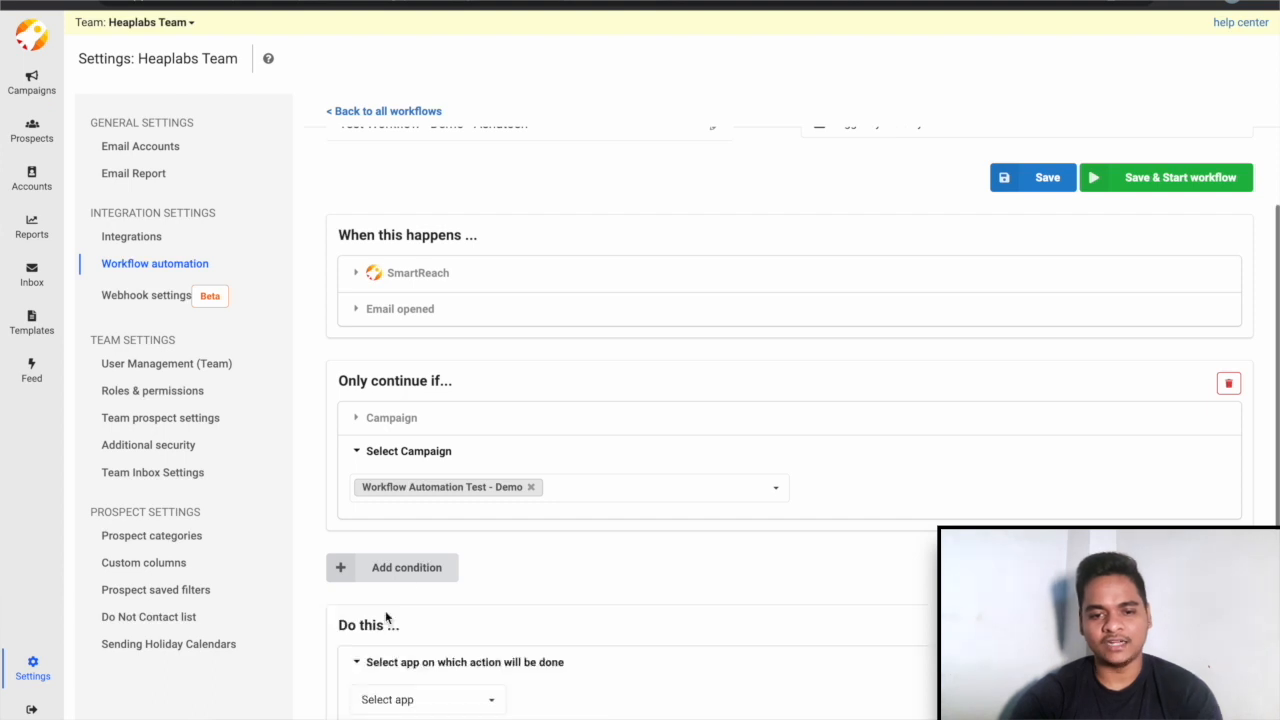
{"action": "scroll", "coordinate": [463, 640], "scroll_direction": "down", "scroll_amount": 5}
{"action": "left_click", "coordinate": [450, 535]}
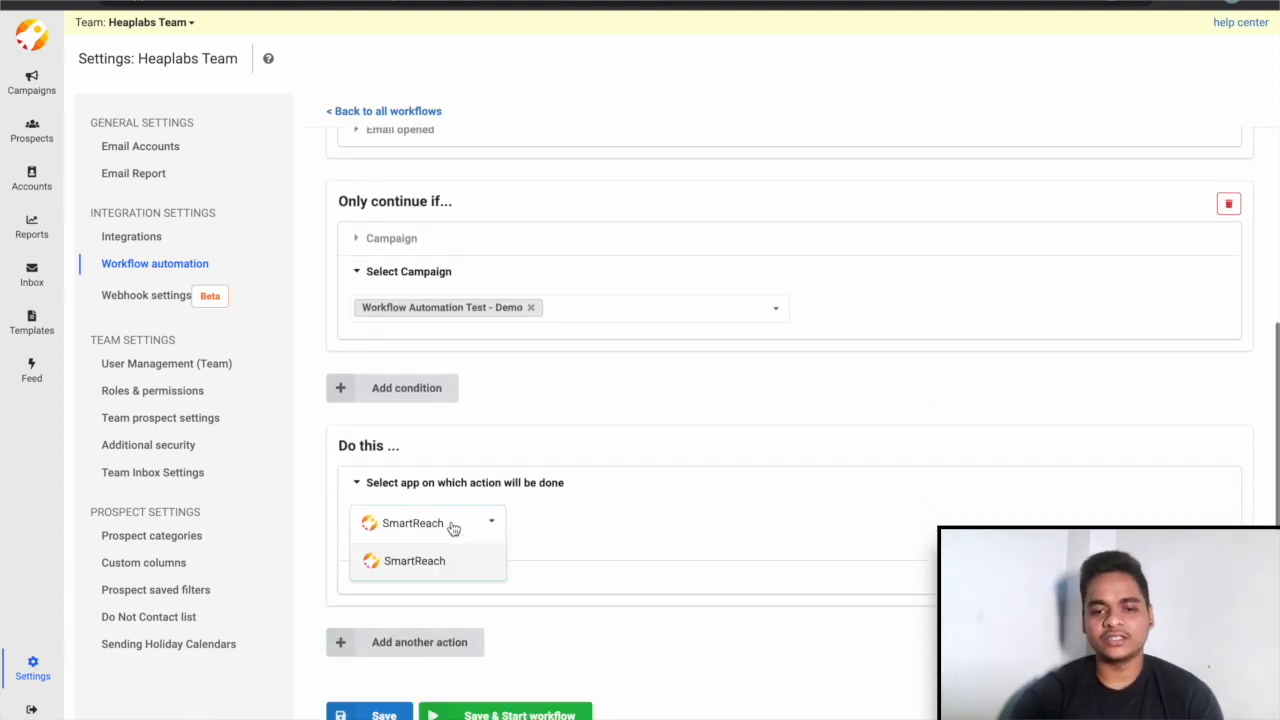
{"action": "left_click", "coordinate": [434, 568]}
{"action": "left_click", "coordinate": [449, 558]}
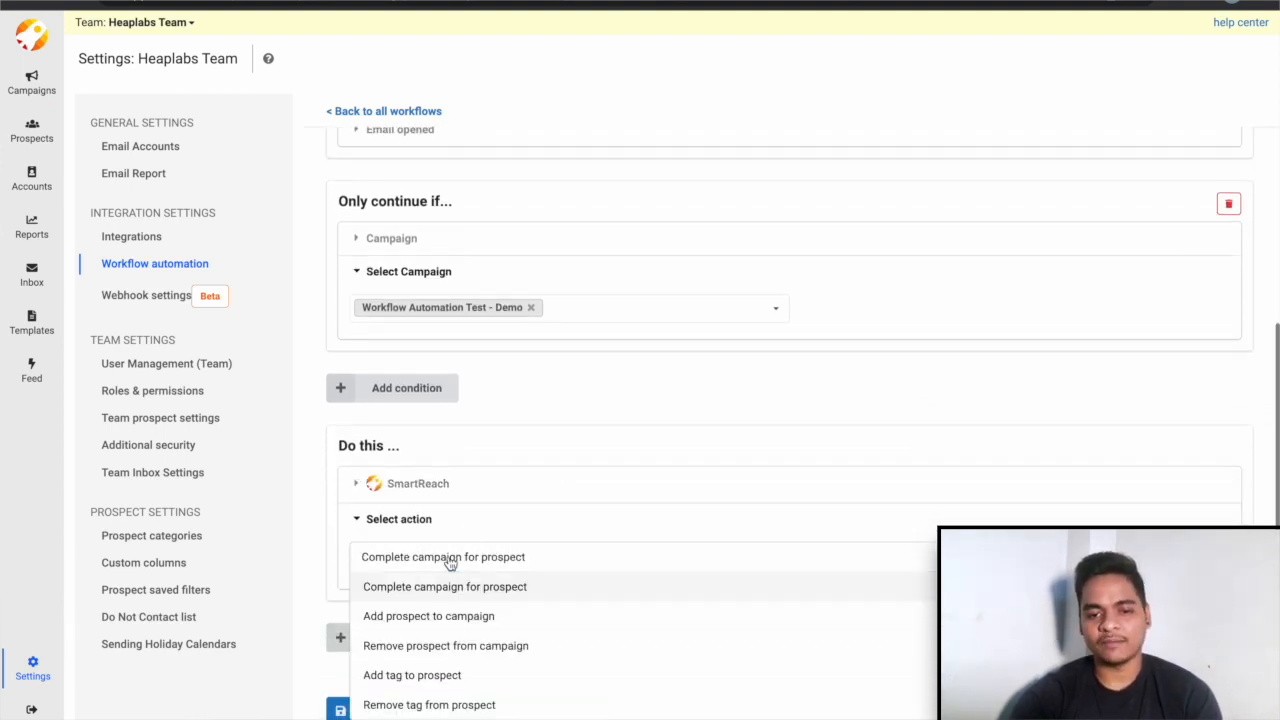
{"action": "scroll", "coordinate": [470, 665], "scroll_direction": "down", "scroll_amount": 1}
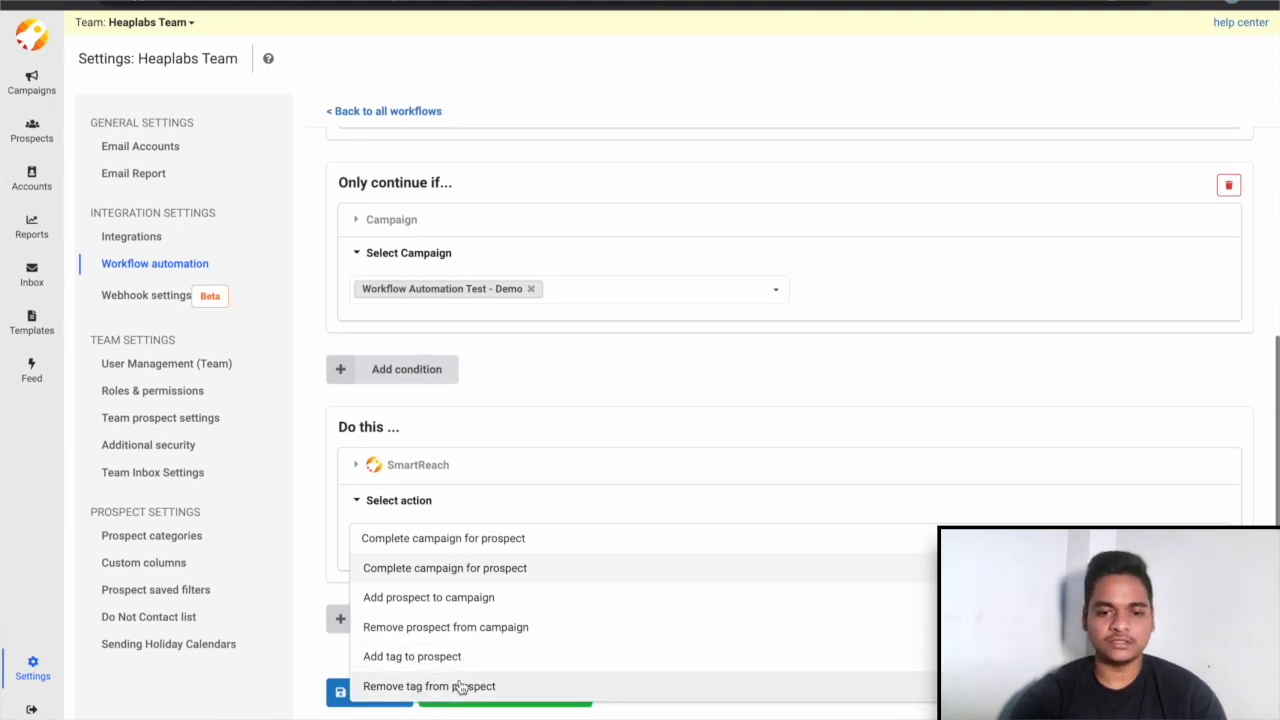
{"action": "left_click", "coordinate": [429, 600]}
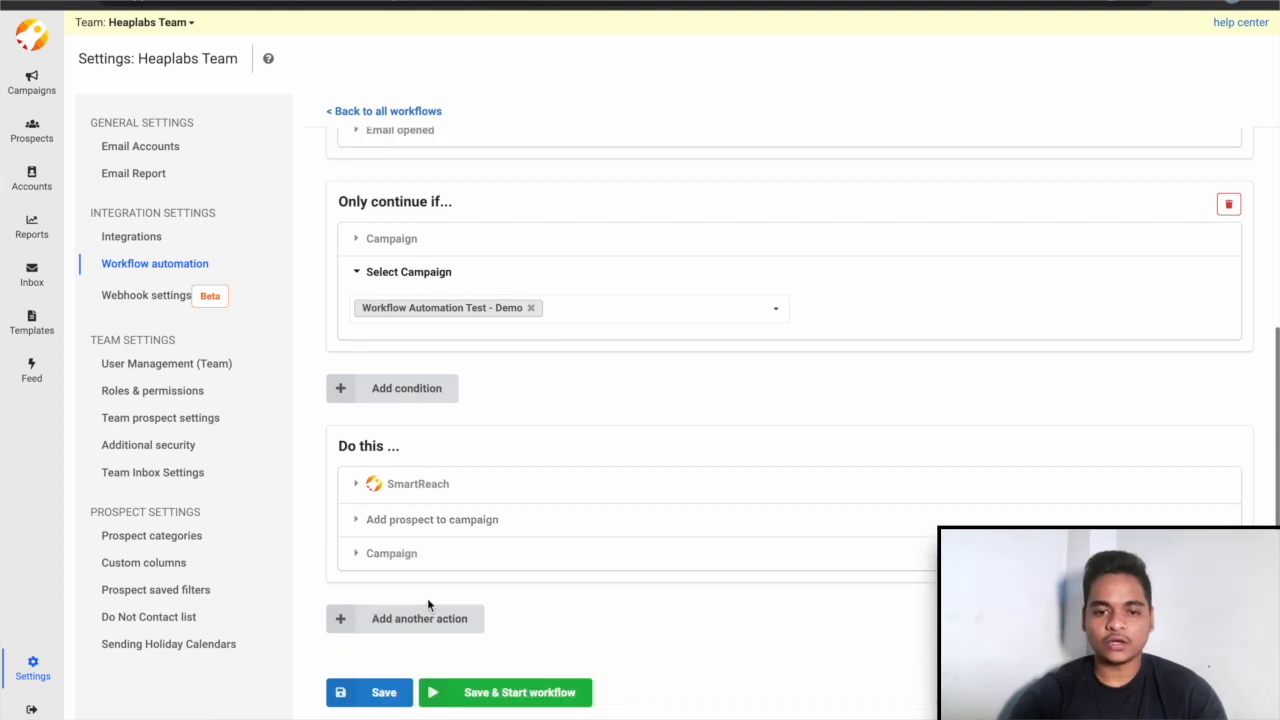
Step: Choose Workflow Automation - Leads - email opens. as the campaign that the action adds prospects to
{"action": "left_click", "coordinate": [399, 554]}
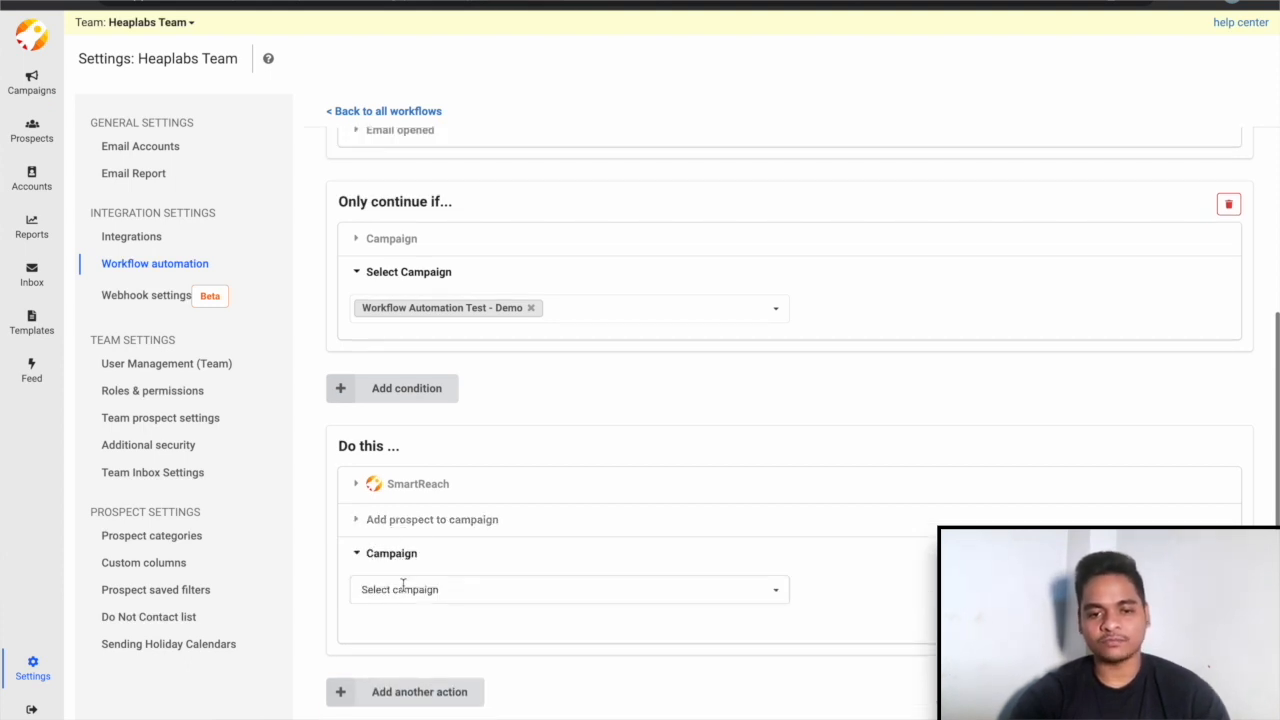
{"action": "left_click", "coordinate": [403, 585]}
{"action": "scroll", "coordinate": [429, 672], "scroll_direction": "down", "scroll_amount": 3}
{"action": "scroll", "coordinate": [430, 672], "scroll_direction": "down", "scroll_amount": 8}
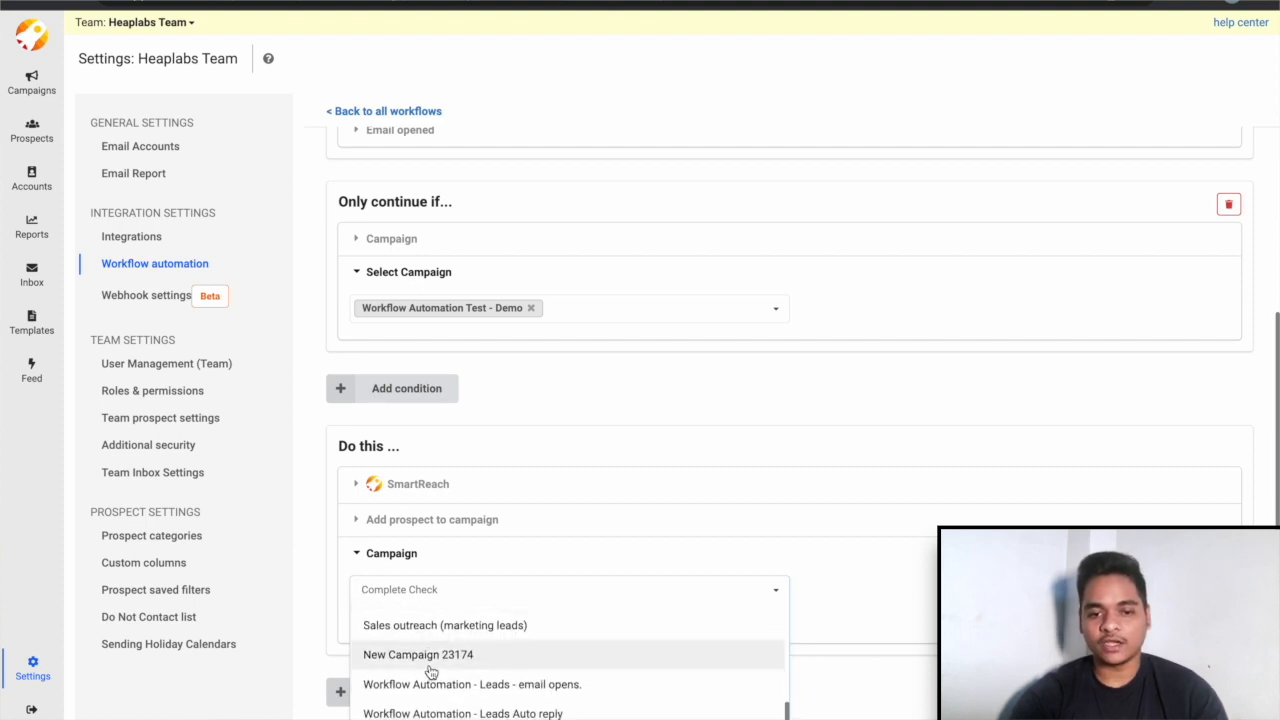
{"action": "scroll", "coordinate": [431, 672], "scroll_direction": "down", "scroll_amount": 3}
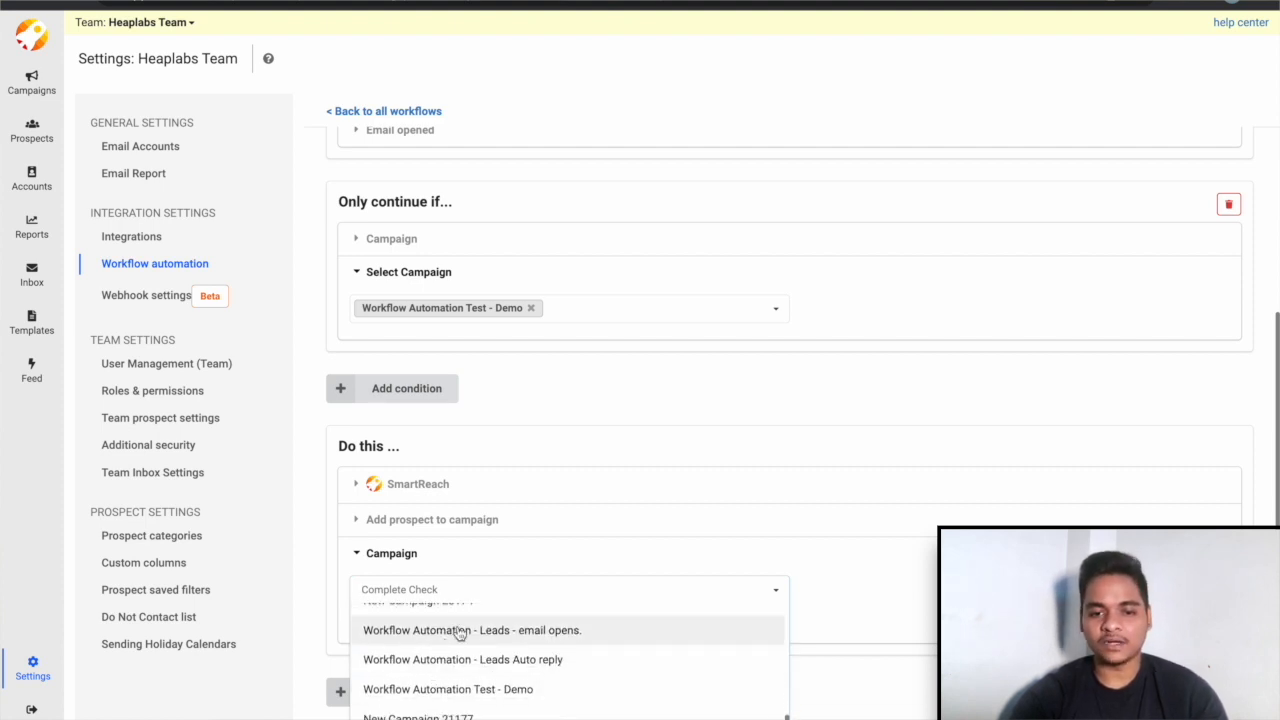
{"action": "left_click", "coordinate": [461, 632]}
{"action": "scroll", "coordinate": [497, 637], "scroll_direction": "down", "scroll_amount": 1}
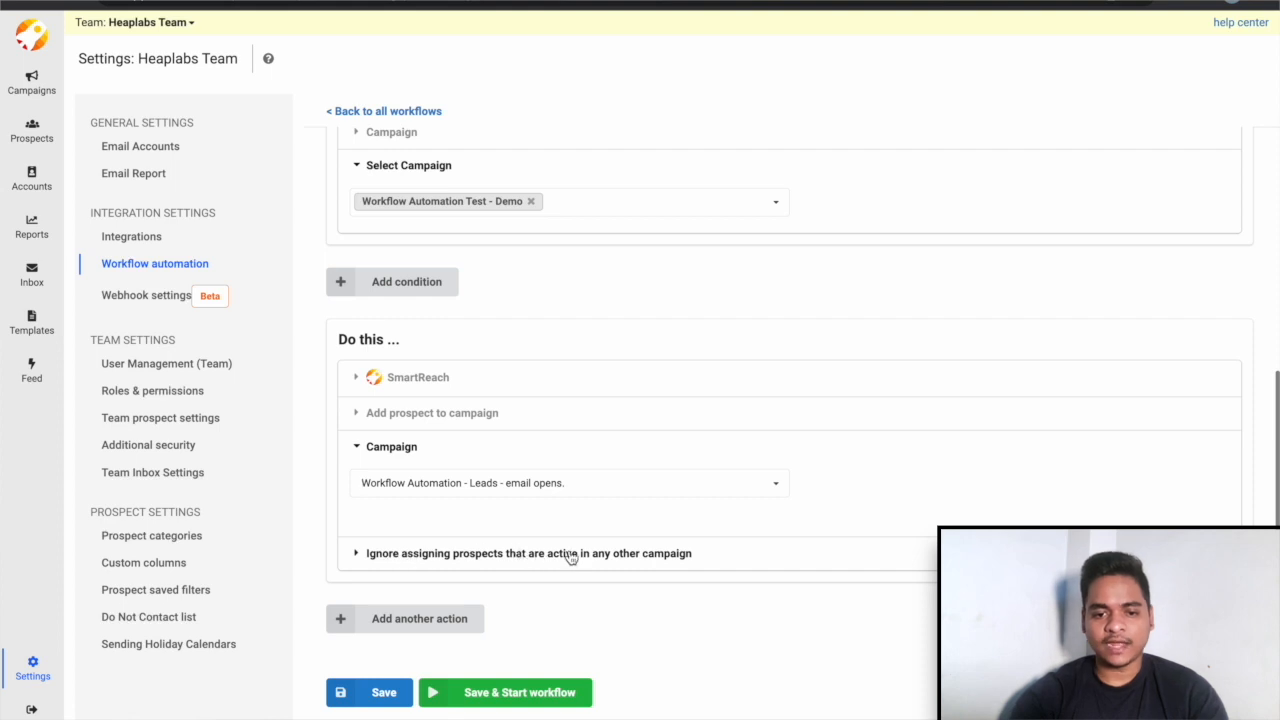
Step: Set the option to ignore assigning prospects active in any other campaign to No, and save and start the workflow
{"action": "left_click", "coordinate": [382, 556]}
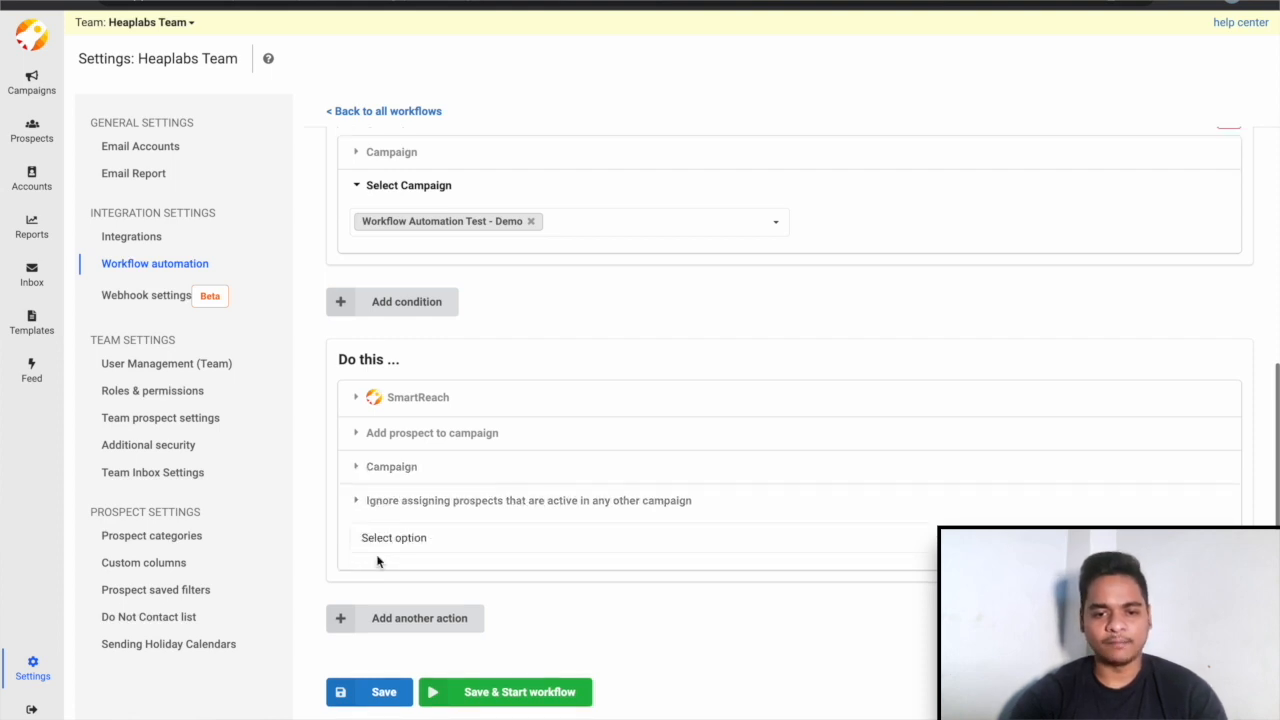
{"action": "left_click", "coordinate": [399, 543]}
{"action": "left_click", "coordinate": [396, 626]}
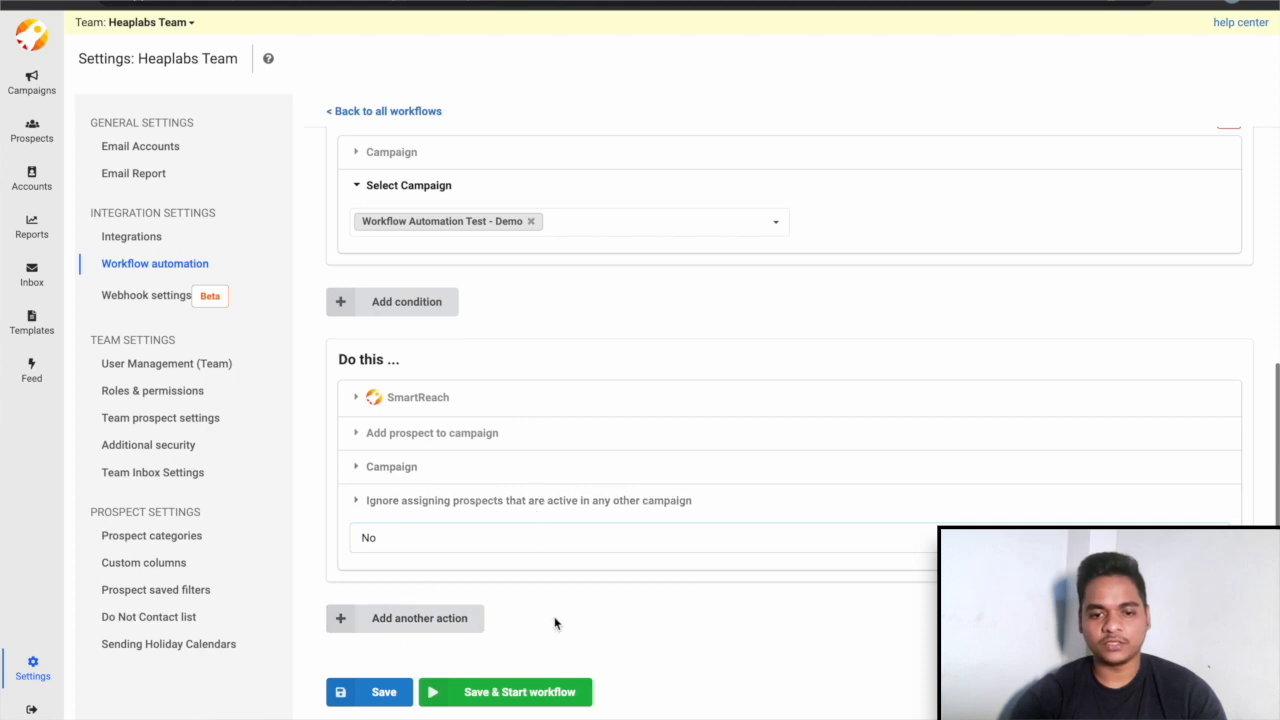
{"action": "left_click", "coordinate": [540, 698]}
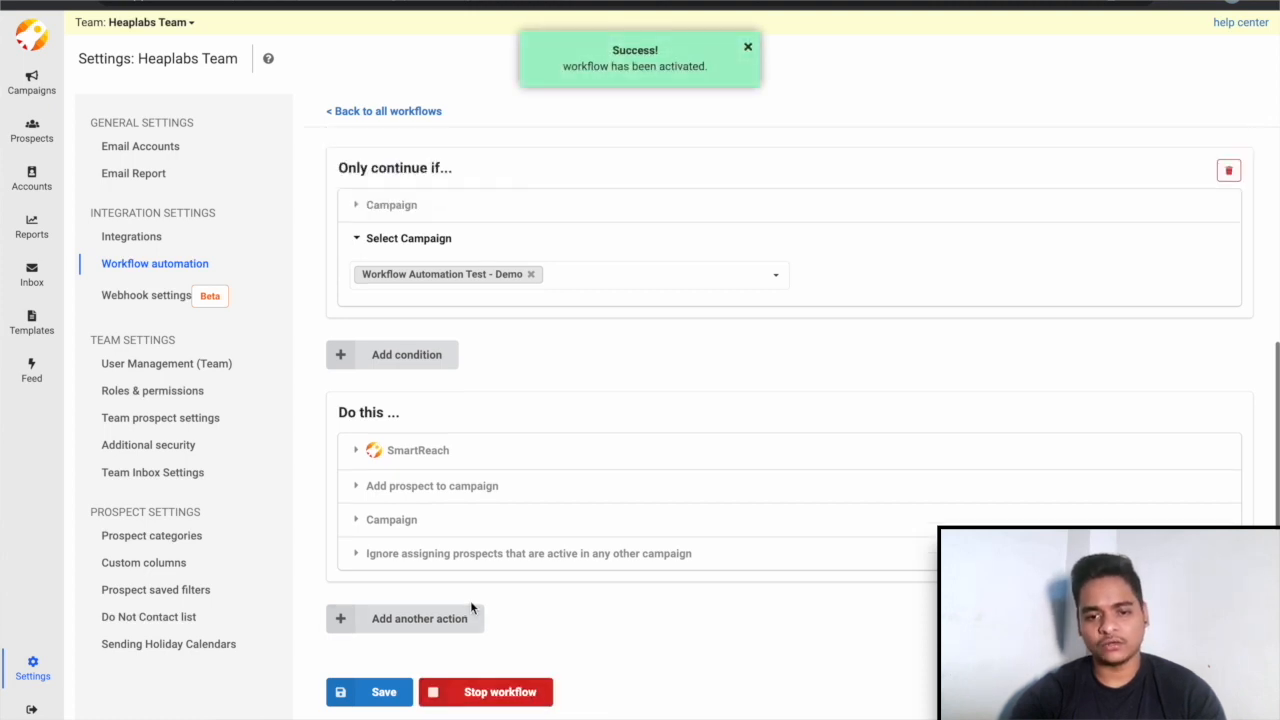
Step: Start the Workflow Automation Test - Demo campaign immediately, without warm up
{"action": "left_click", "coordinate": [30, 85]}
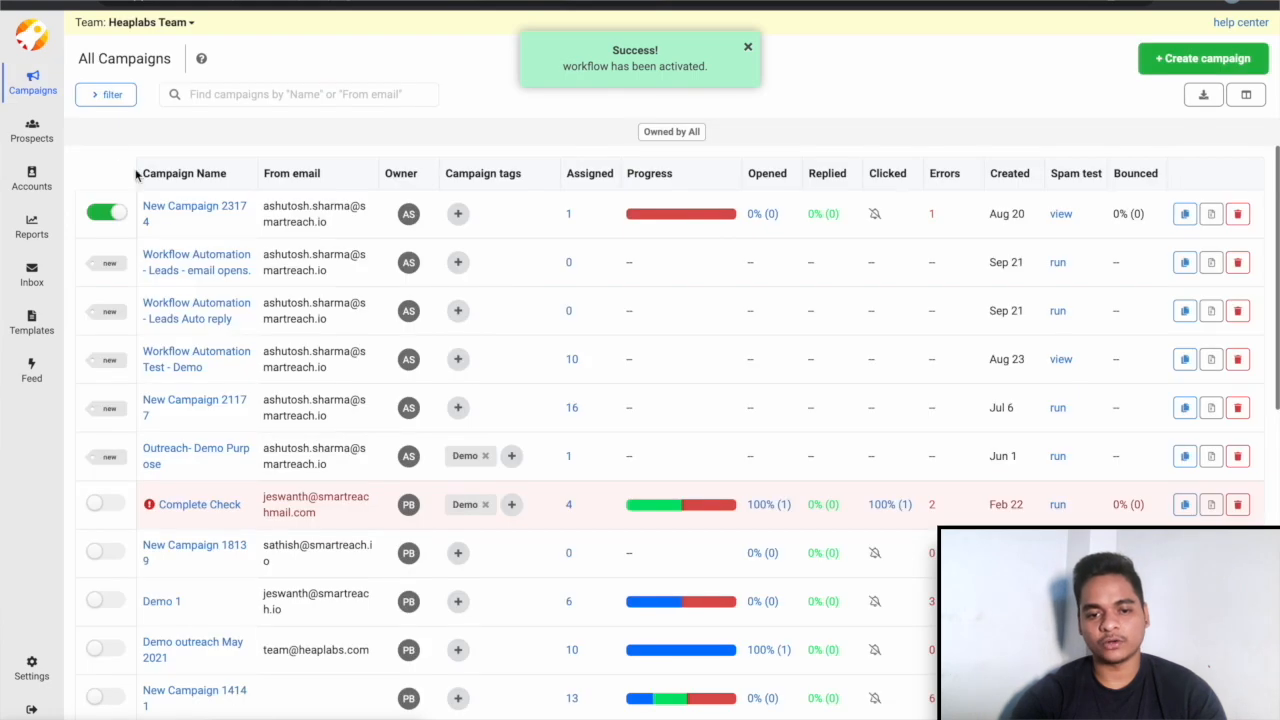
{"action": "left_click", "coordinate": [186, 362]}
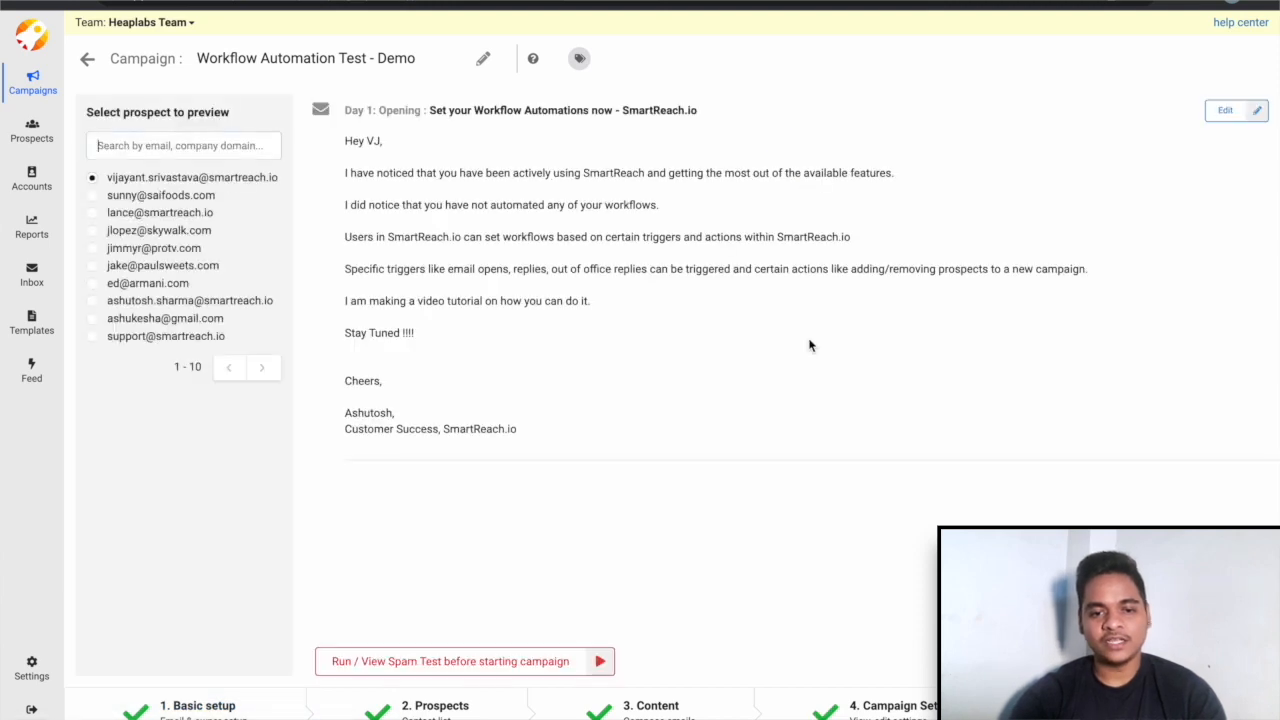
{"action": "left_click", "coordinate": [1190, 662]}
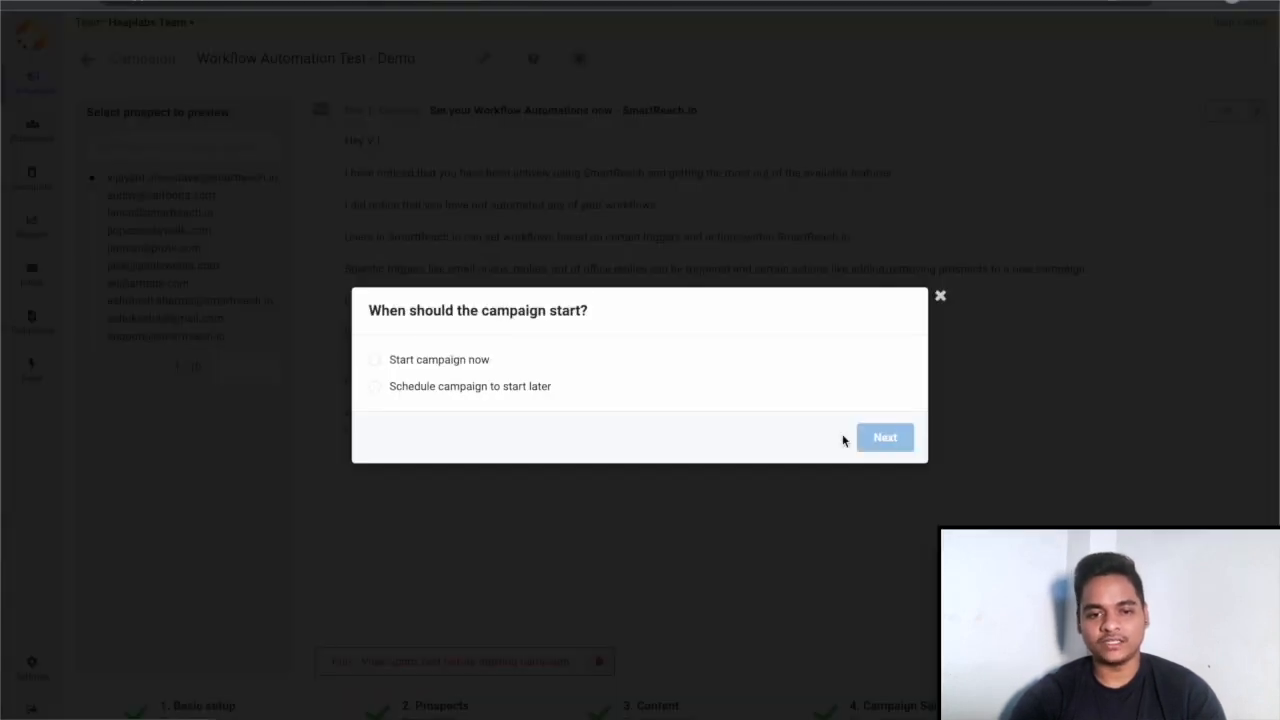
{"action": "left_click", "coordinate": [485, 365]}
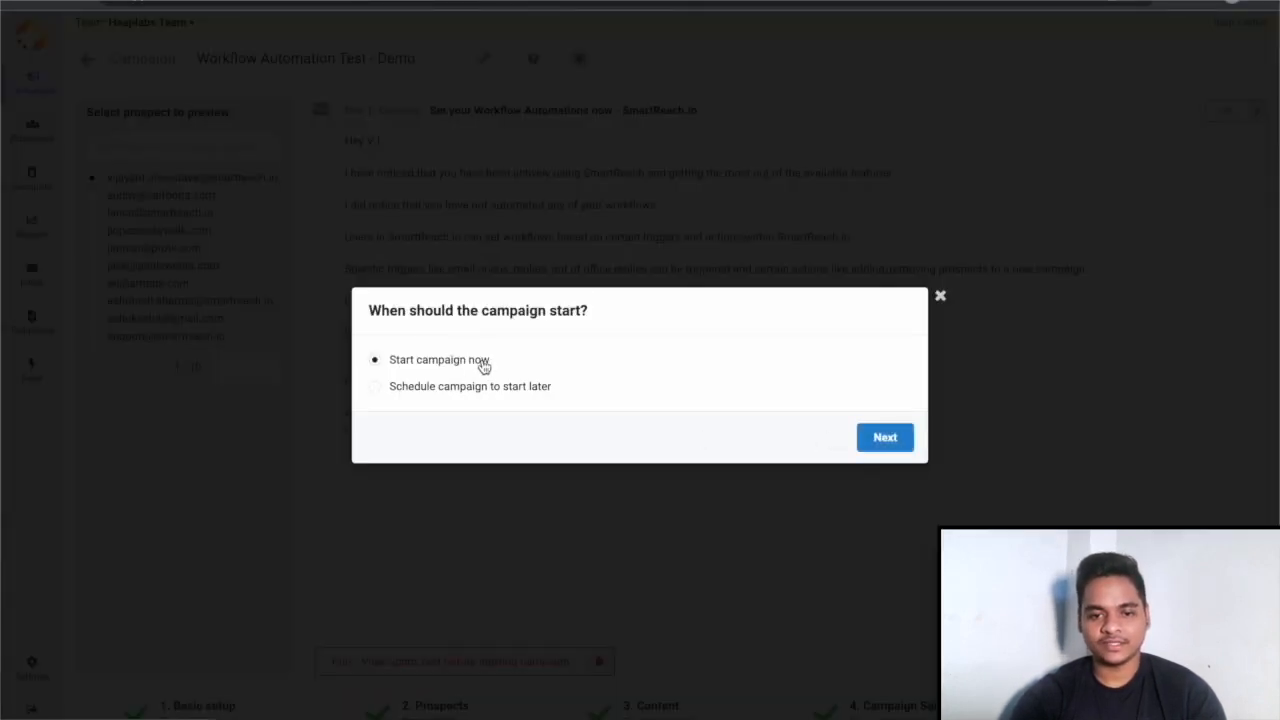
{"action": "left_click", "coordinate": [886, 435]}
{"action": "left_click", "coordinate": [435, 428]}
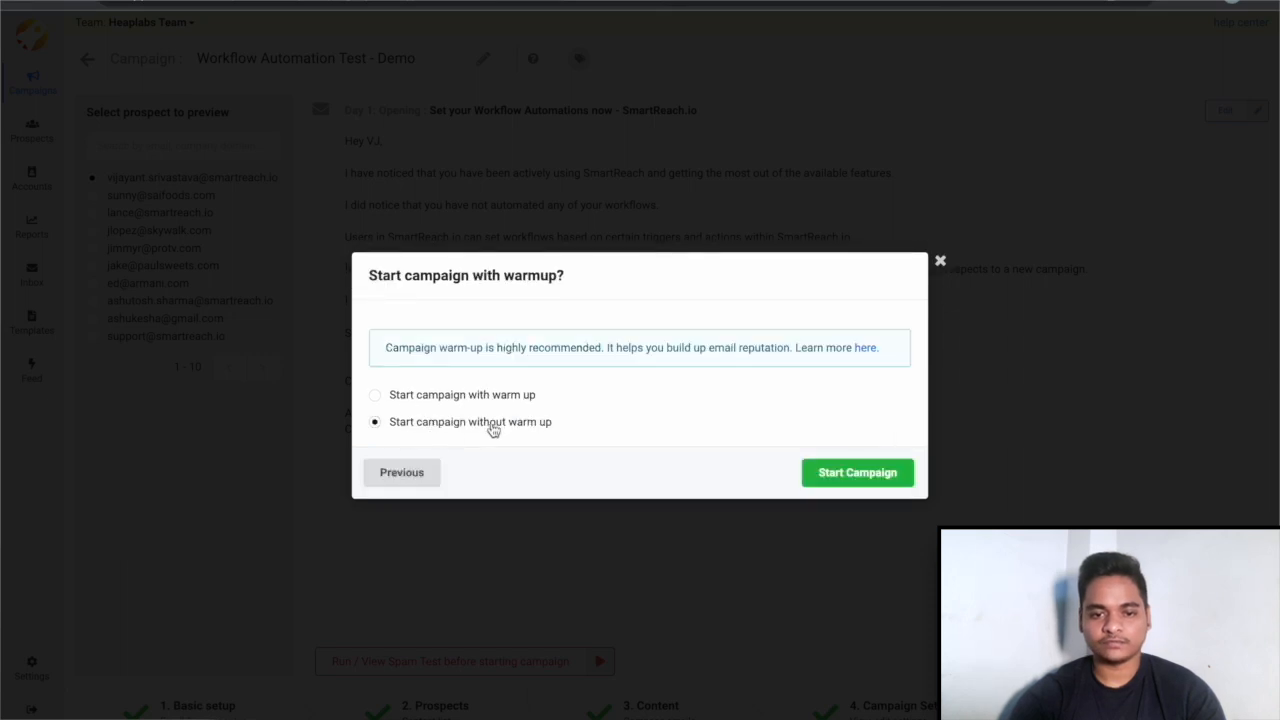
{"action": "left_click", "coordinate": [836, 472]}
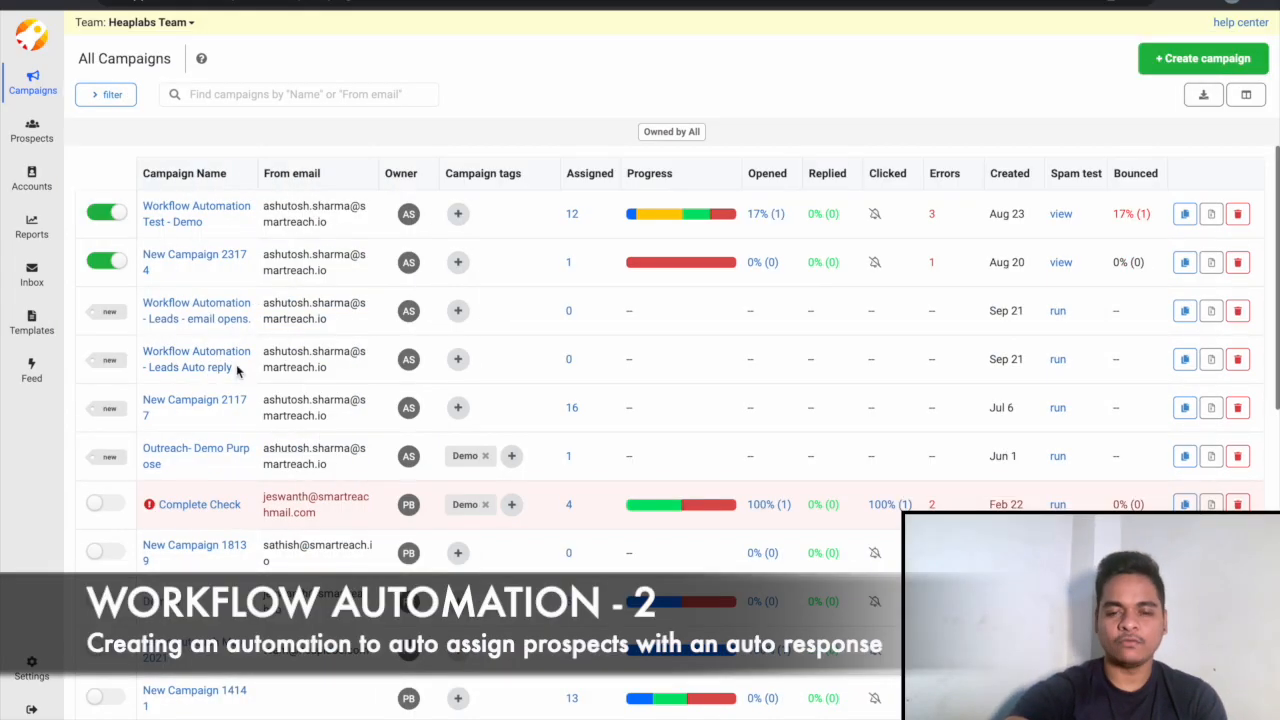
Step: Create a new workflow automation named "Workflow automation Test - Auto Responses - " followed by the owner's first name
{"action": "left_click_drag", "start_coordinate": [237, 370], "coordinate": [150, 366]}
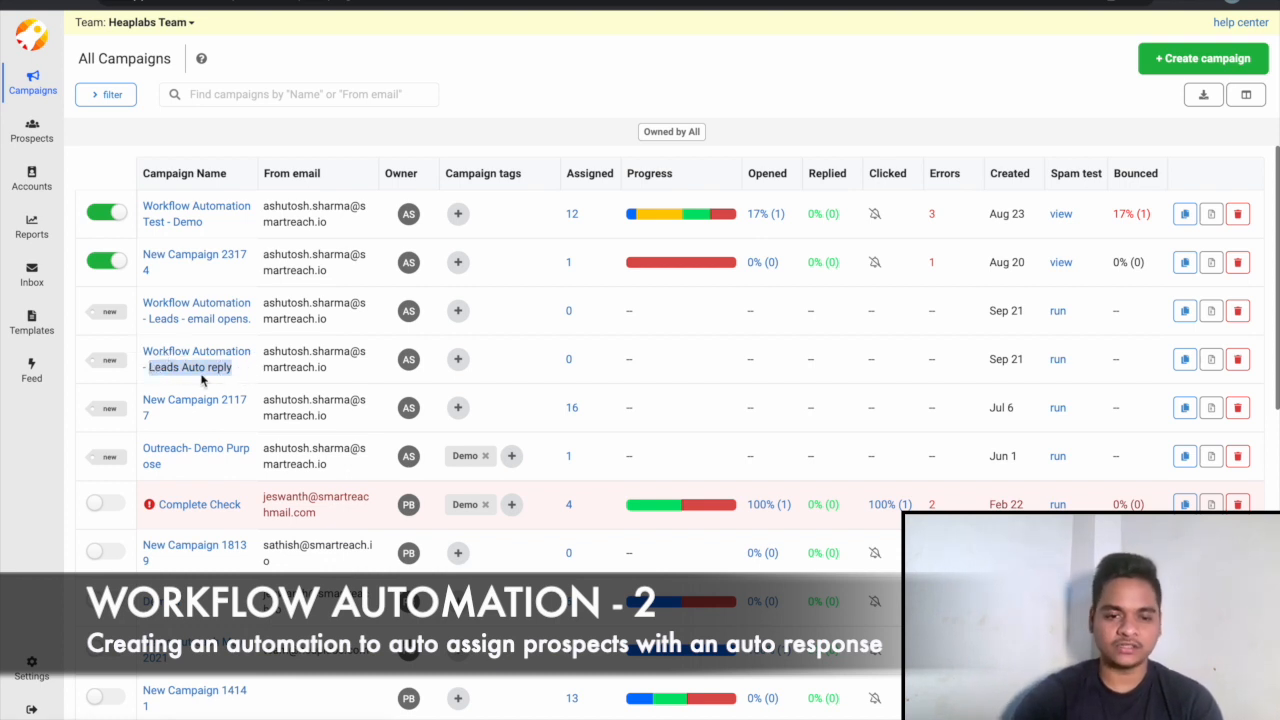
{"action": "left_click", "coordinate": [37, 436]}
{"action": "mouse_move", "coordinate": [38, 674]}
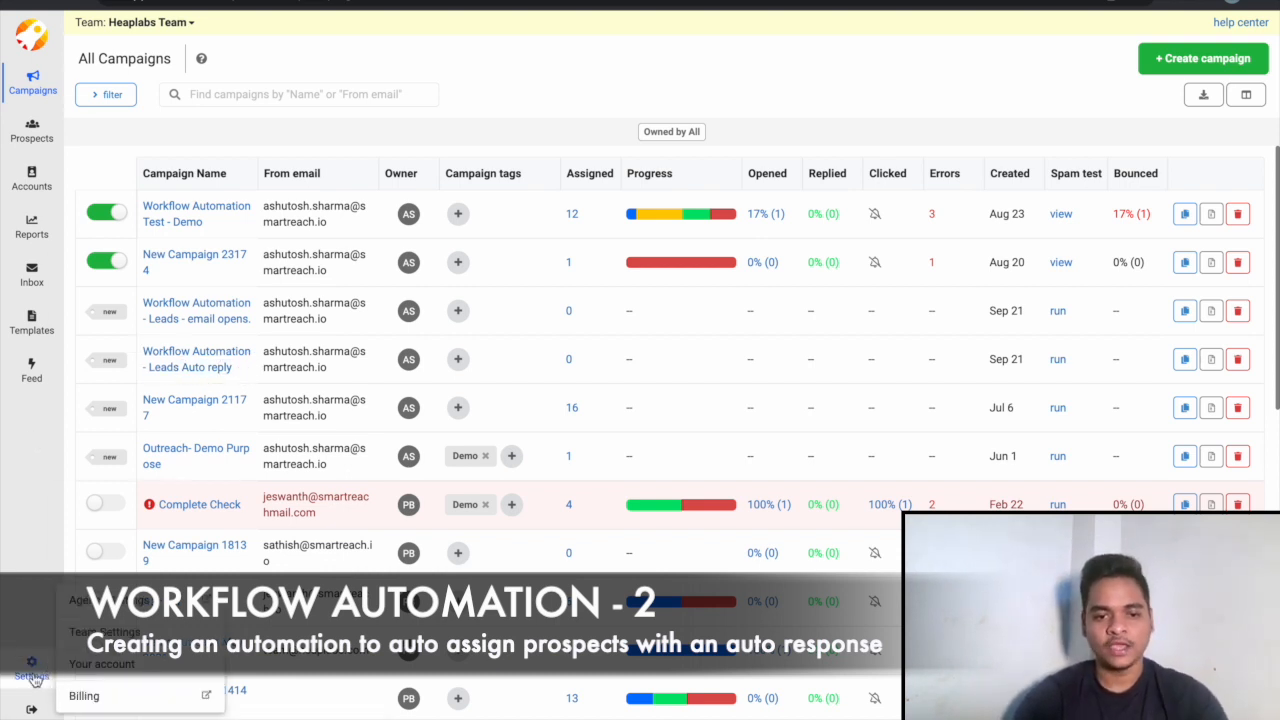
{"action": "left_click", "coordinate": [130, 630]}
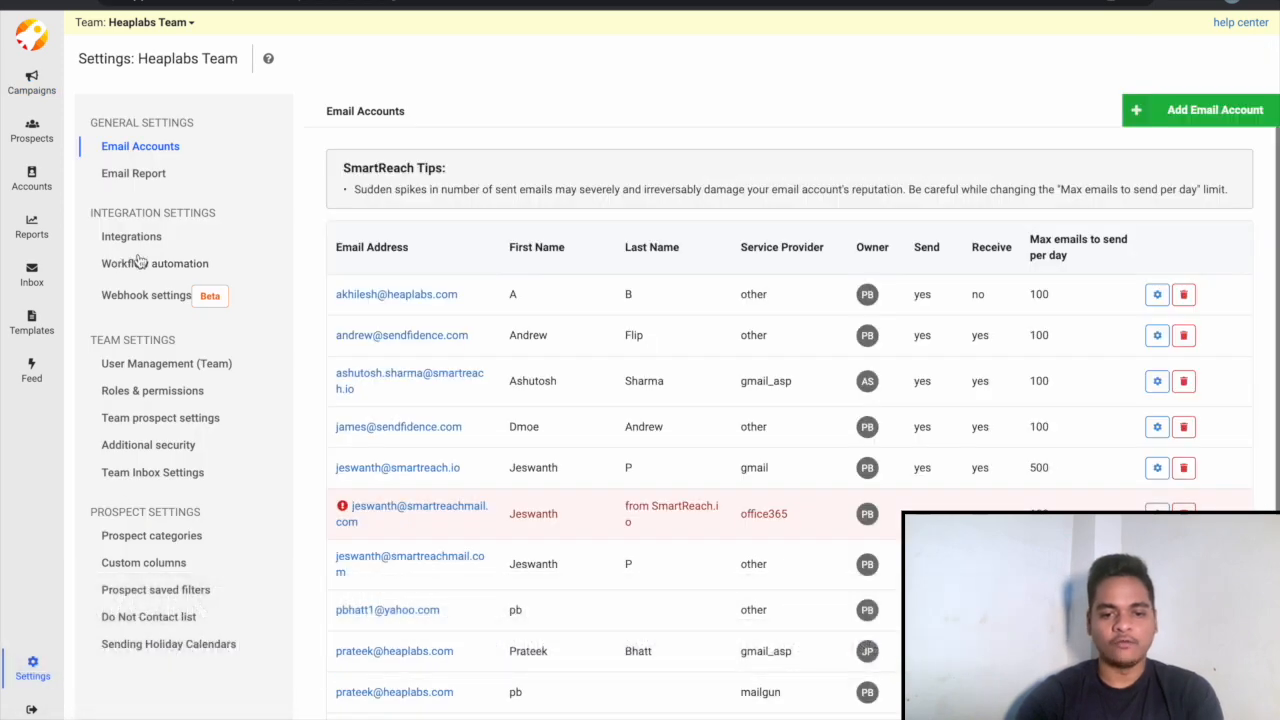
{"action": "left_click", "coordinate": [141, 264]}
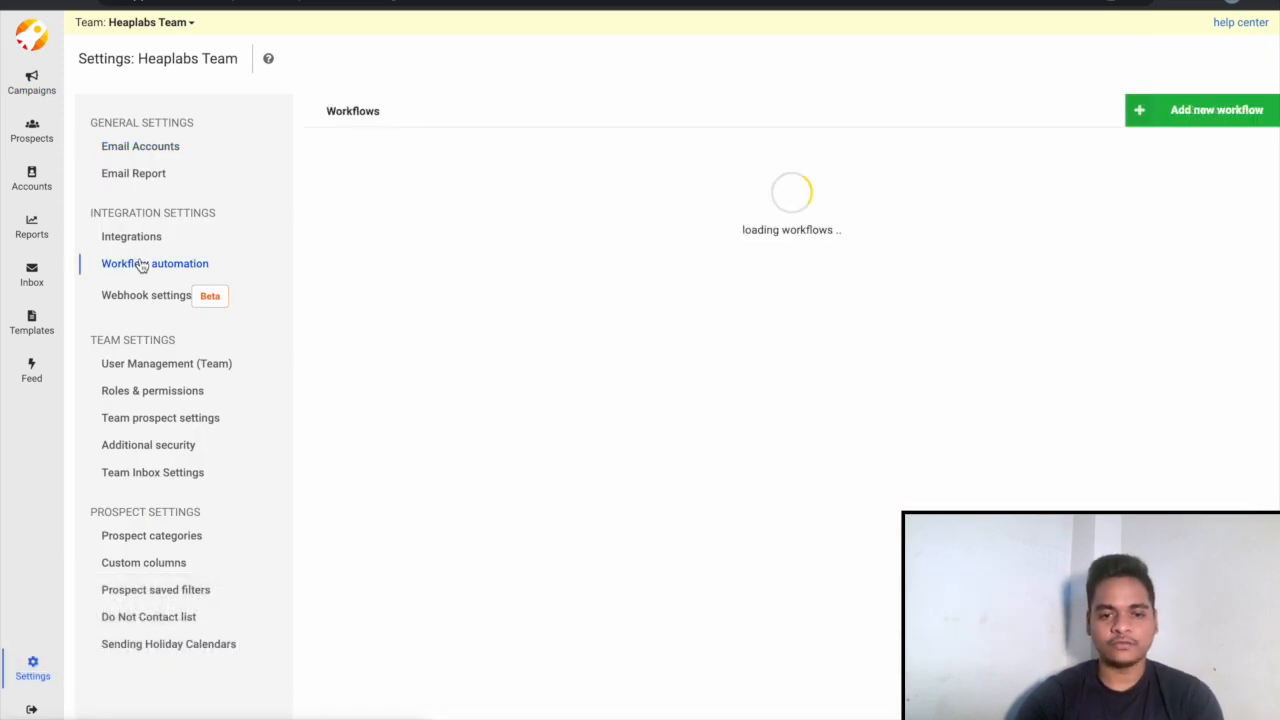
{"action": "left_click", "coordinate": [1185, 120]}
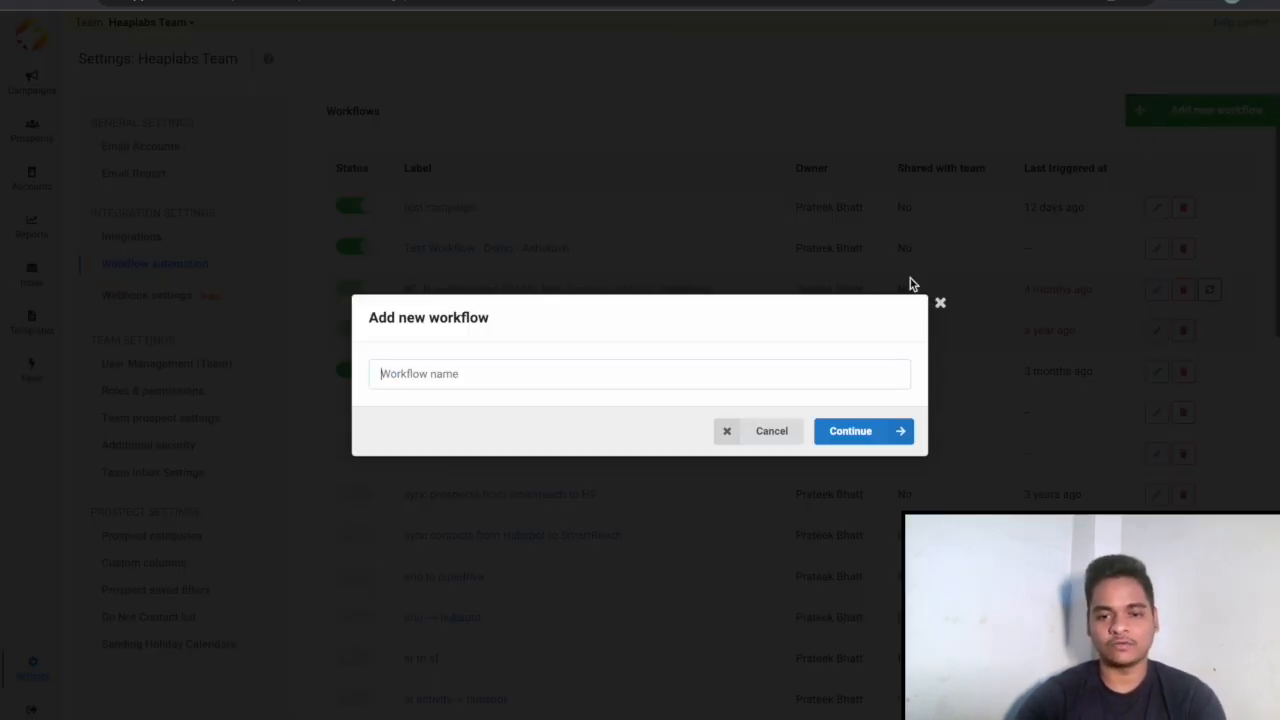
{"action": "type", "text": "W"}
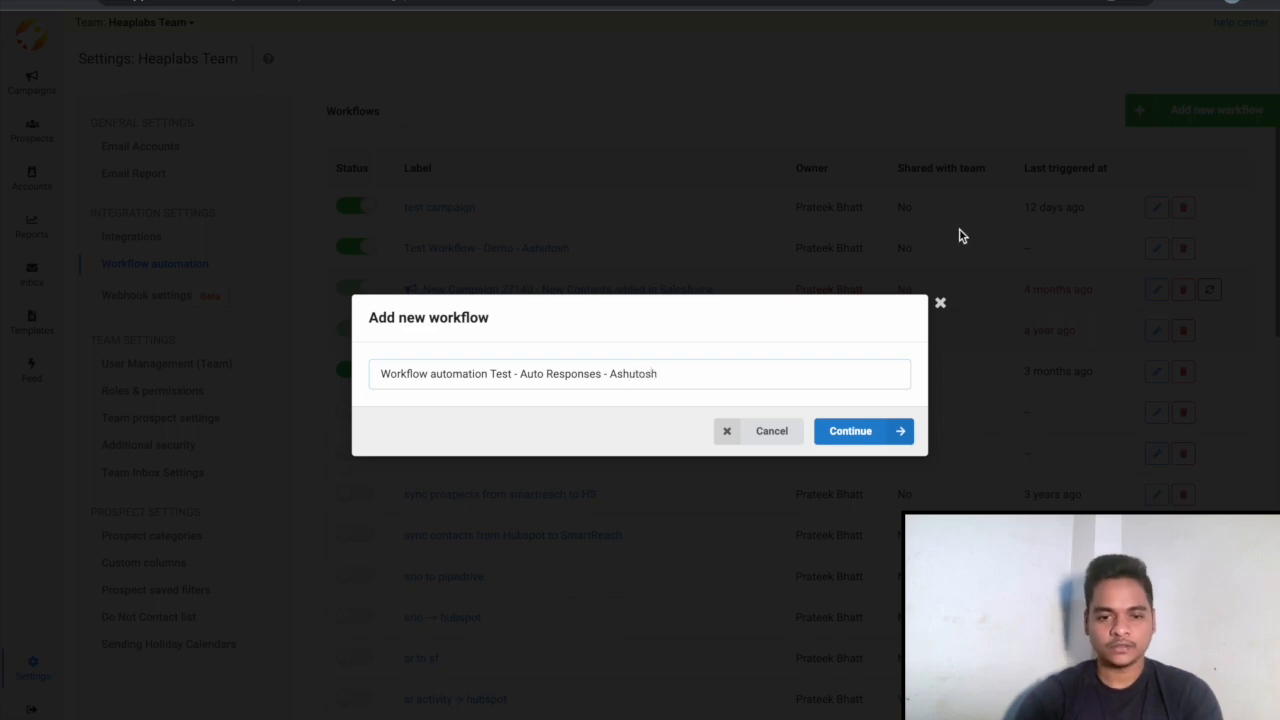
{"action": "left_click", "coordinate": [831, 434]}
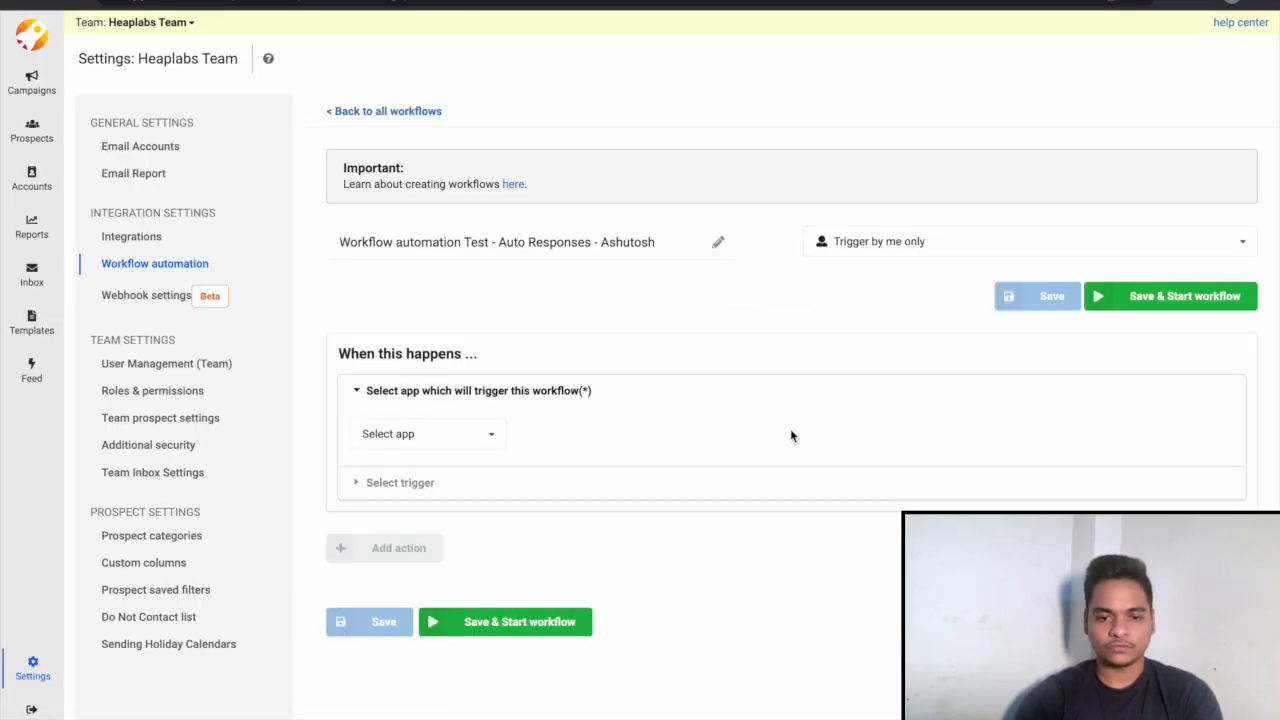
Step: Set SmartReach as the app that triggers the auto-responses workflow, with Auto reply as the trigger event
{"action": "left_click", "coordinate": [403, 437]}
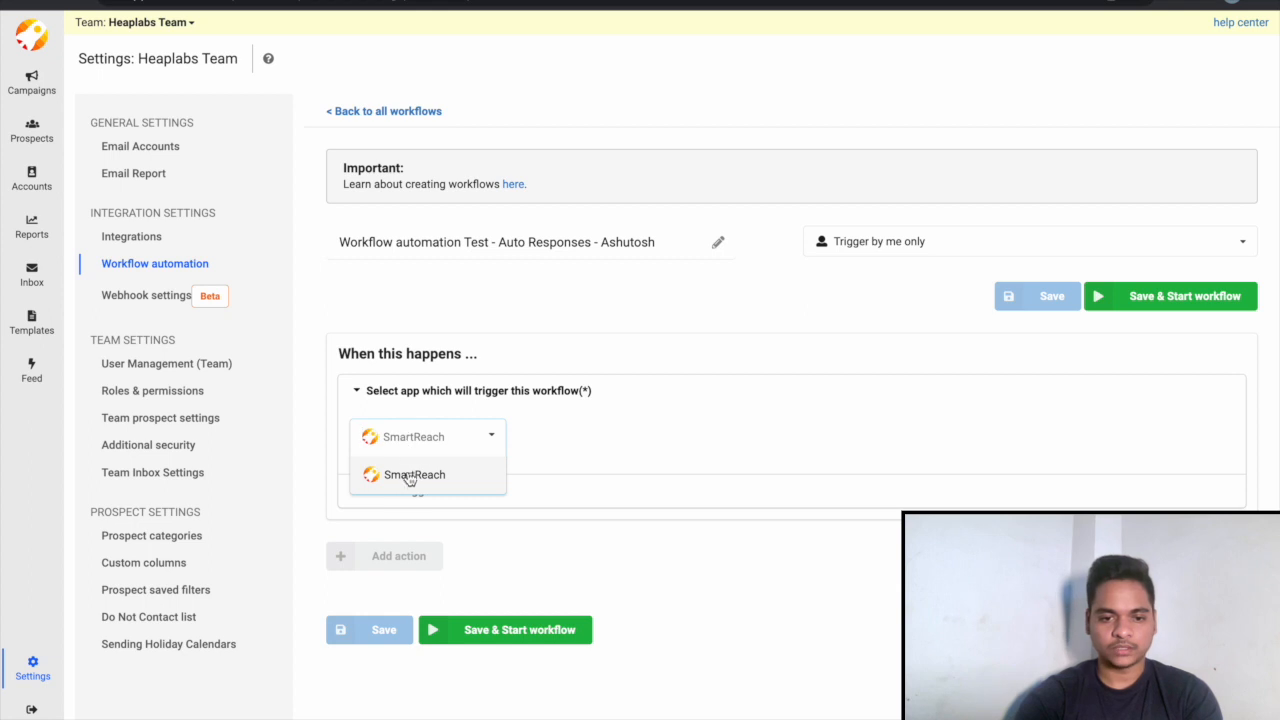
{"action": "left_click", "coordinate": [408, 476]}
{"action": "left_click", "coordinate": [401, 469]}
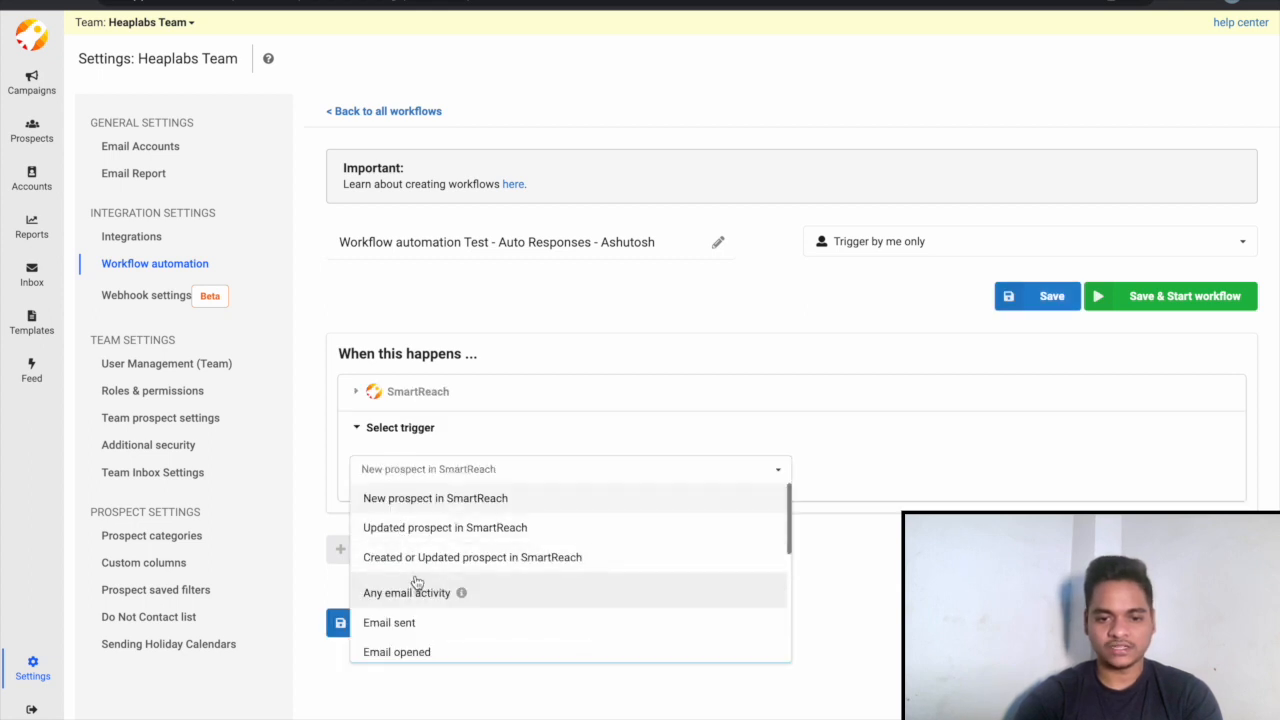
{"action": "scroll", "coordinate": [411, 597], "scroll_direction": "down", "scroll_amount": 2}
{"action": "scroll", "coordinate": [411, 598], "scroll_direction": "down", "scroll_amount": 3}
{"action": "scroll", "coordinate": [410, 598], "scroll_direction": "down", "scroll_amount": 1}
{"action": "left_click", "coordinate": [390, 597]}
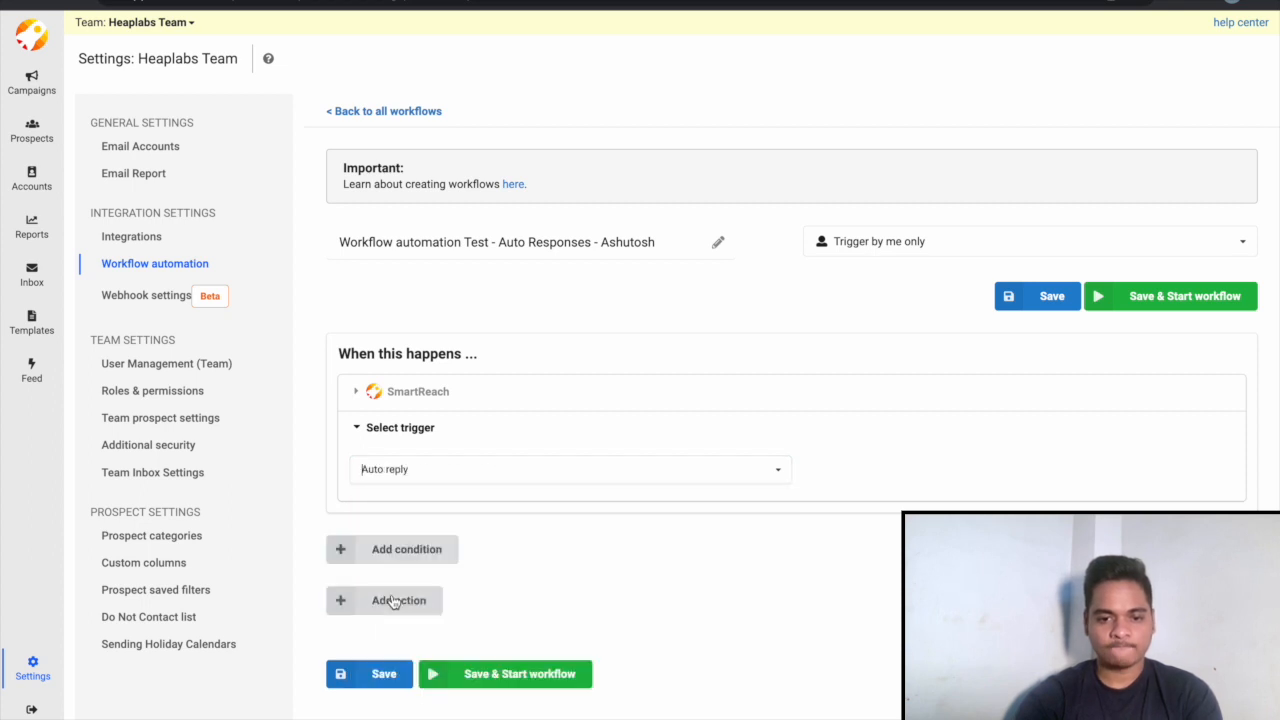
Step: Add a condition based on Campaign to the auto-responses workflow
{"action": "left_click", "coordinate": [405, 557]}
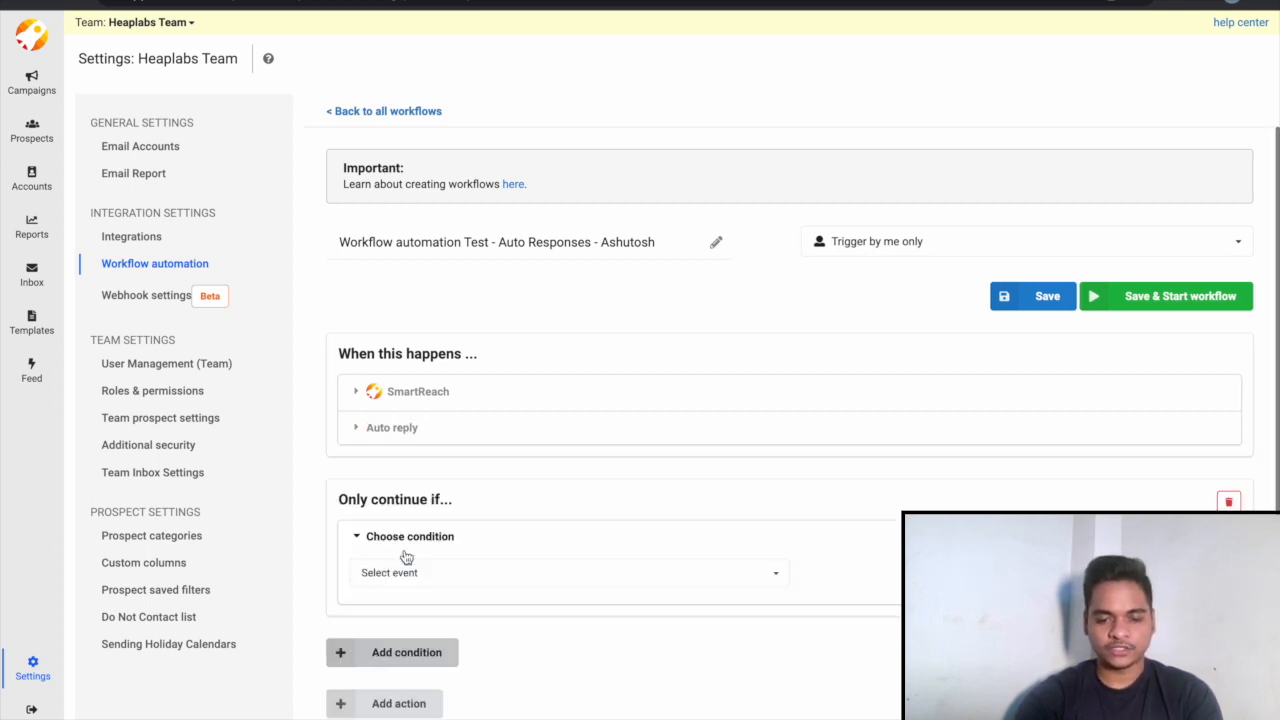
{"action": "left_click", "coordinate": [405, 571]}
{"action": "left_click", "coordinate": [403, 604]}
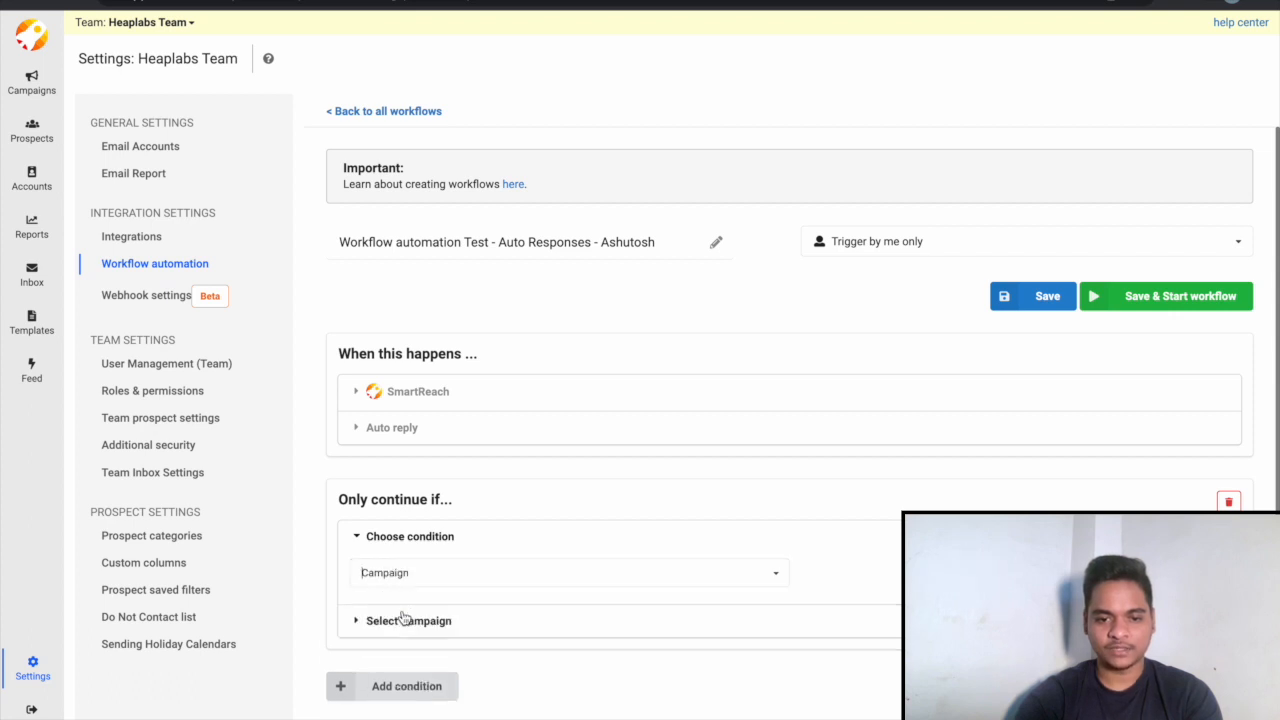
{"action": "left_click", "coordinate": [400, 537]}
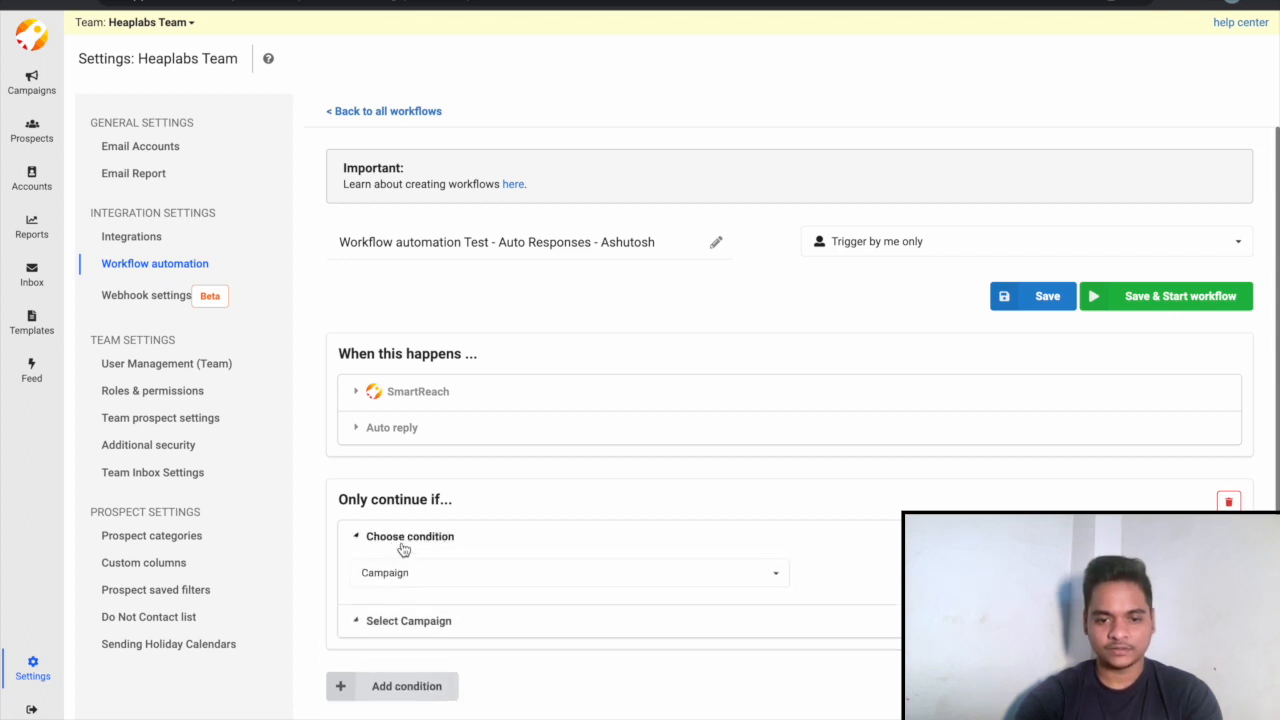
{"action": "left_click", "coordinate": [400, 574]}
{"action": "left_click", "coordinate": [394, 601]}
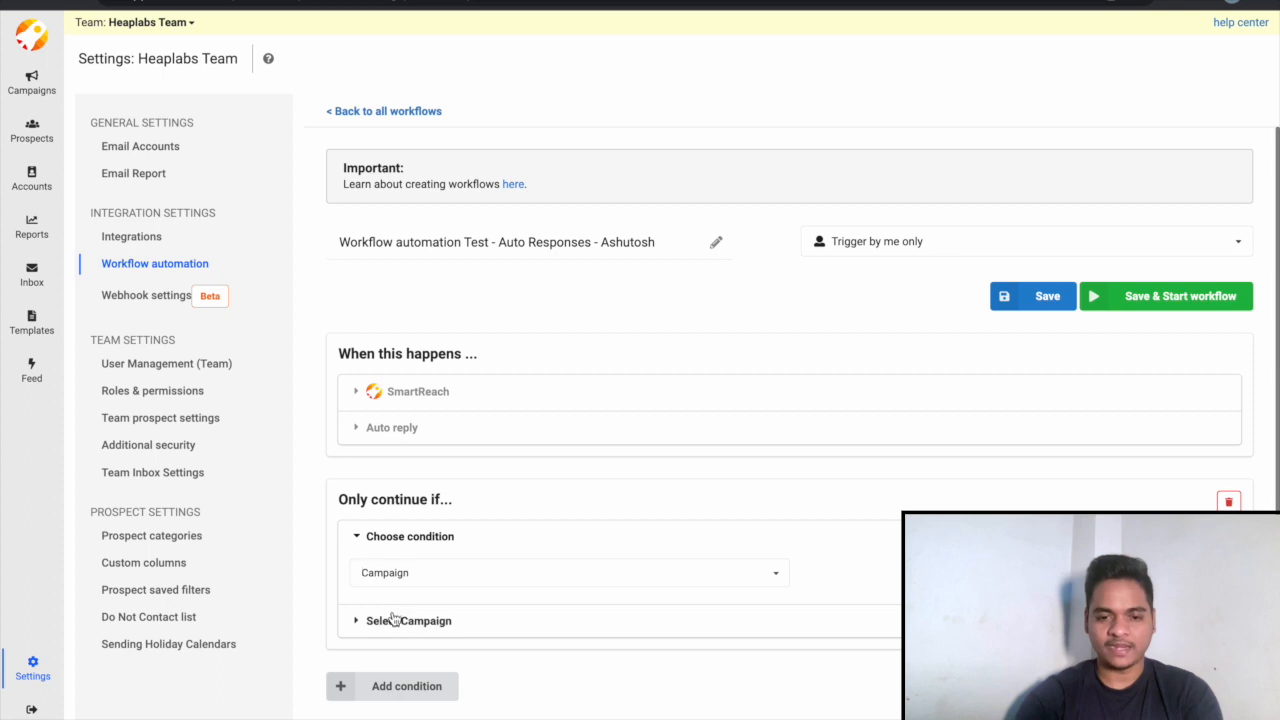
Step: Set the campaign in the workflow's condition to Workflow Automation Test - Demo
{"action": "left_click", "coordinate": [392, 620]}
{"action": "left_click", "coordinate": [395, 608]}
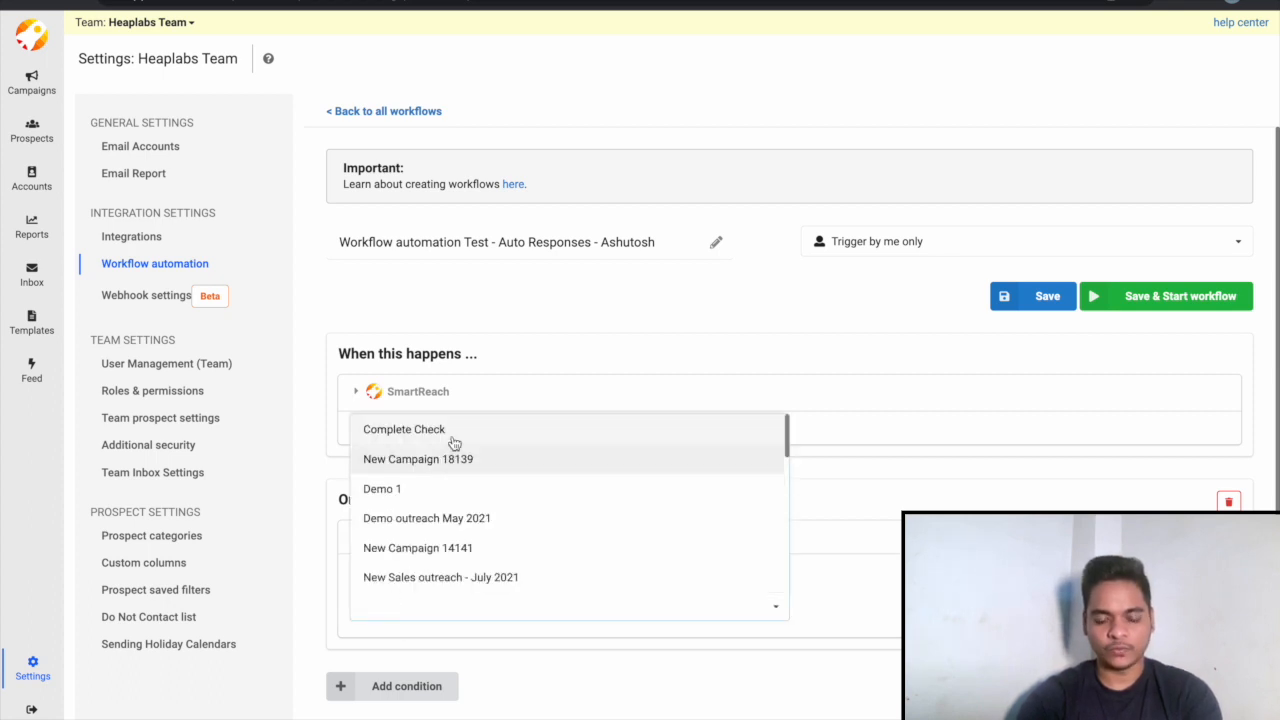
{"action": "scroll", "coordinate": [427, 543], "scroll_direction": "down", "scroll_amount": 3}
{"action": "scroll", "coordinate": [427, 543], "scroll_direction": "down", "scroll_amount": 5}
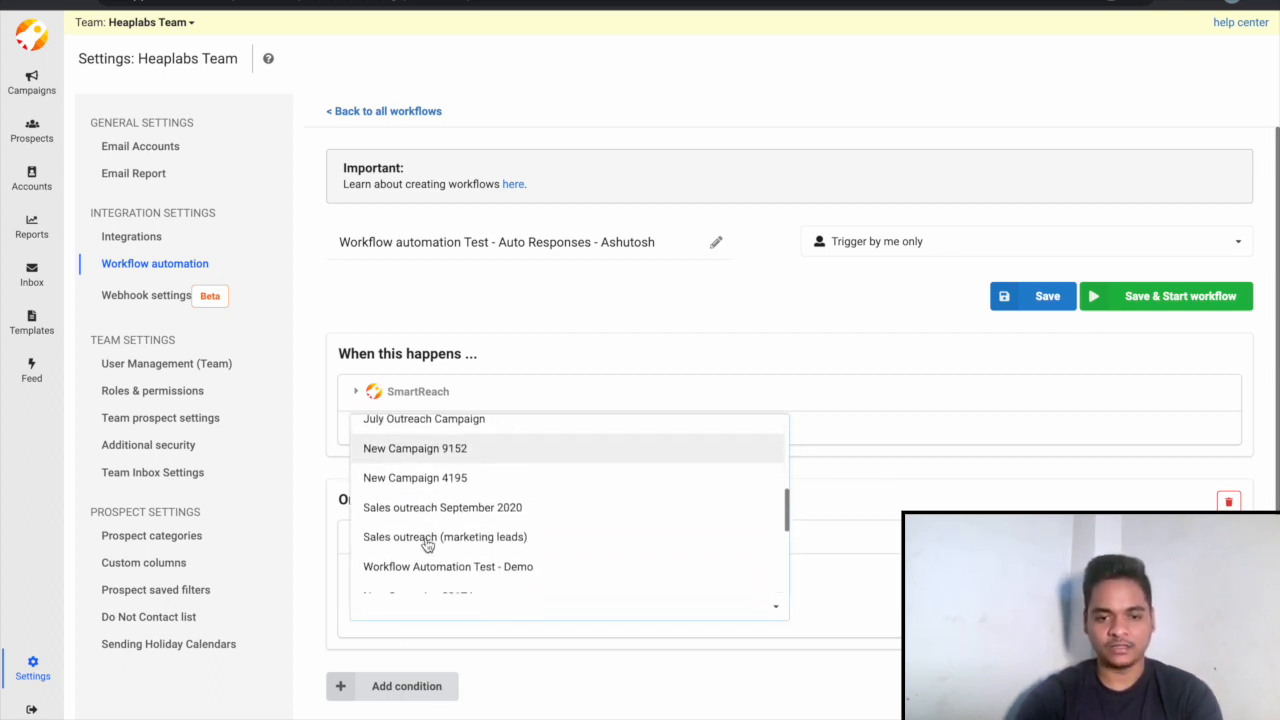
{"action": "scroll", "coordinate": [427, 543], "scroll_direction": "down", "scroll_amount": 3}
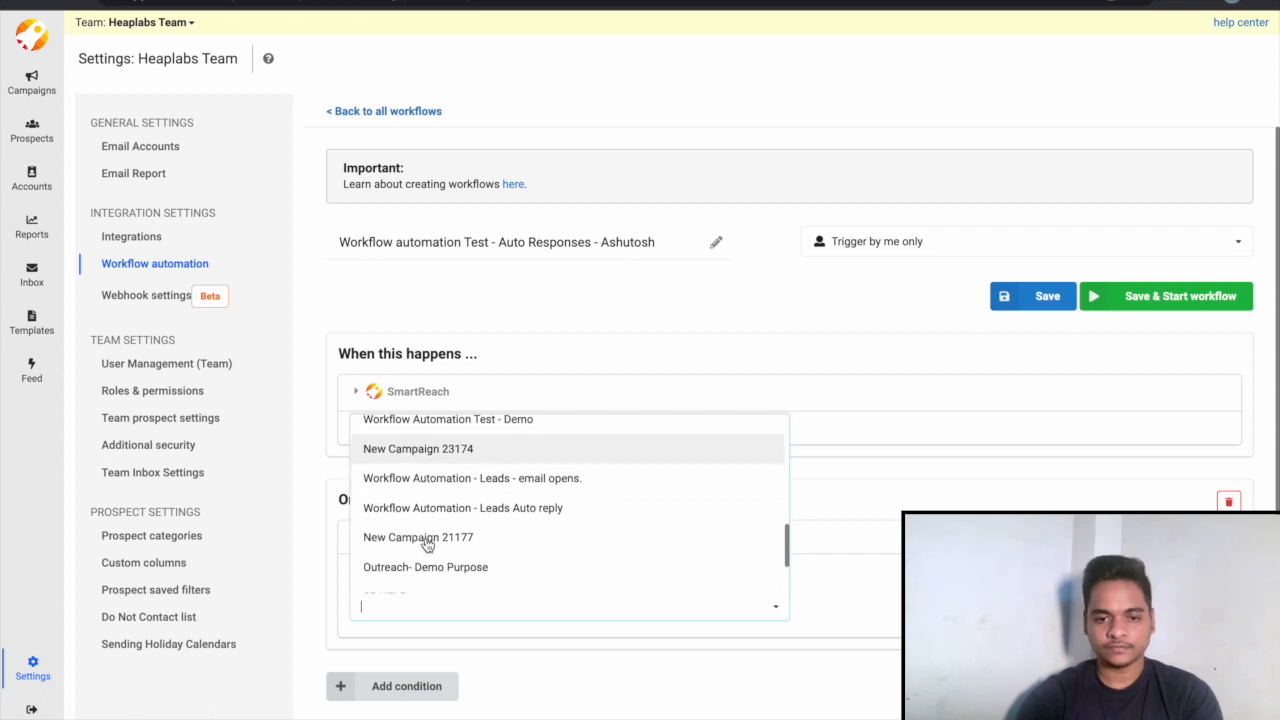
{"action": "scroll", "coordinate": [478, 508], "scroll_direction": "up", "scroll_amount": 1}
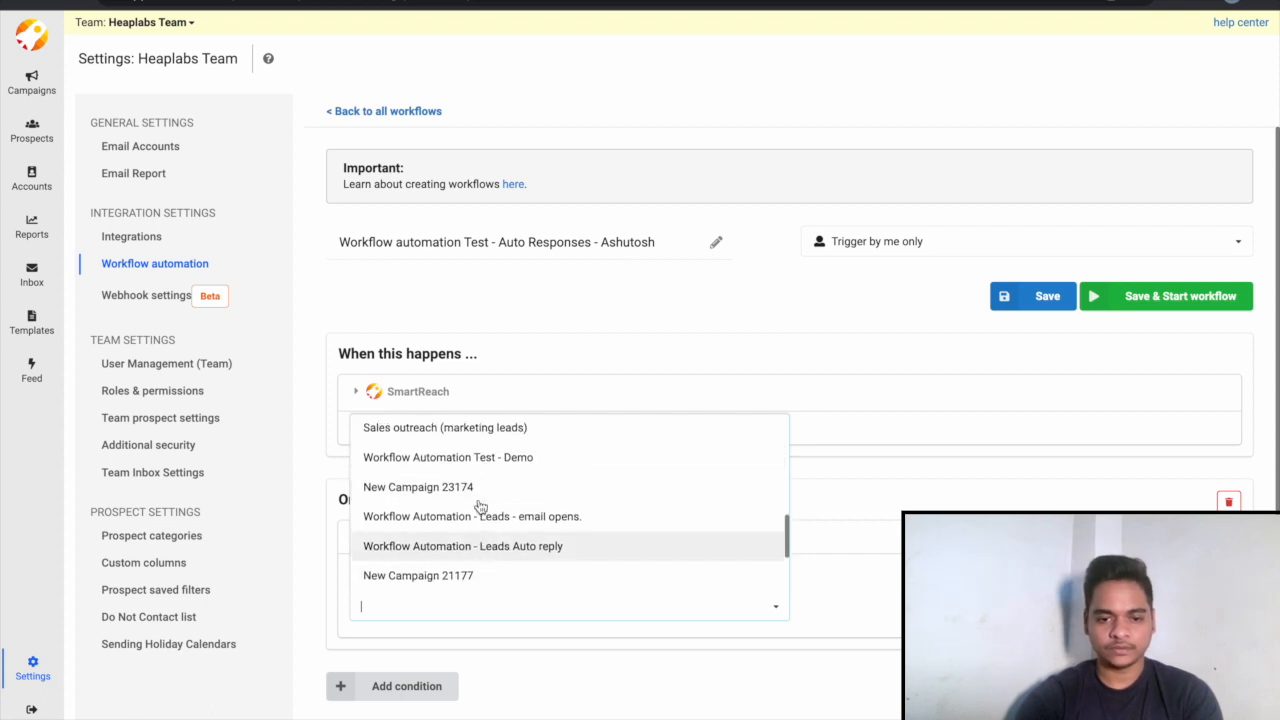
{"action": "left_click", "coordinate": [477, 459]}
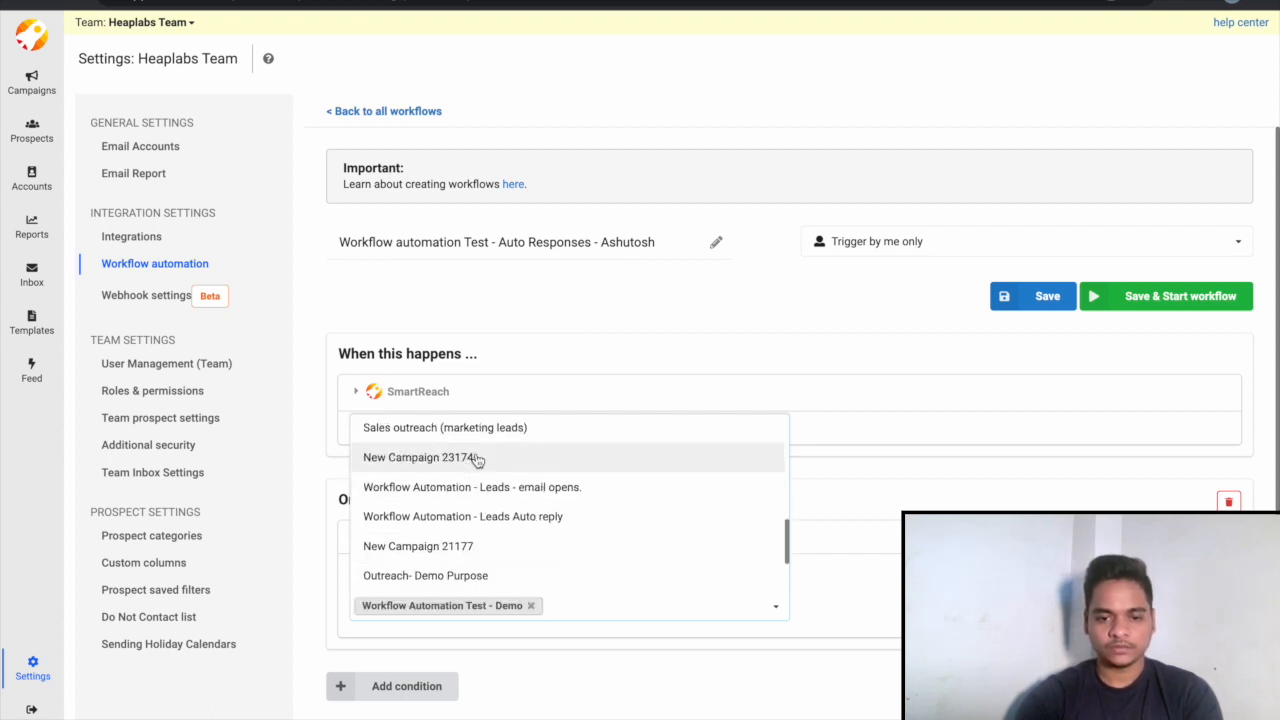
{"action": "left_click", "coordinate": [535, 655]}
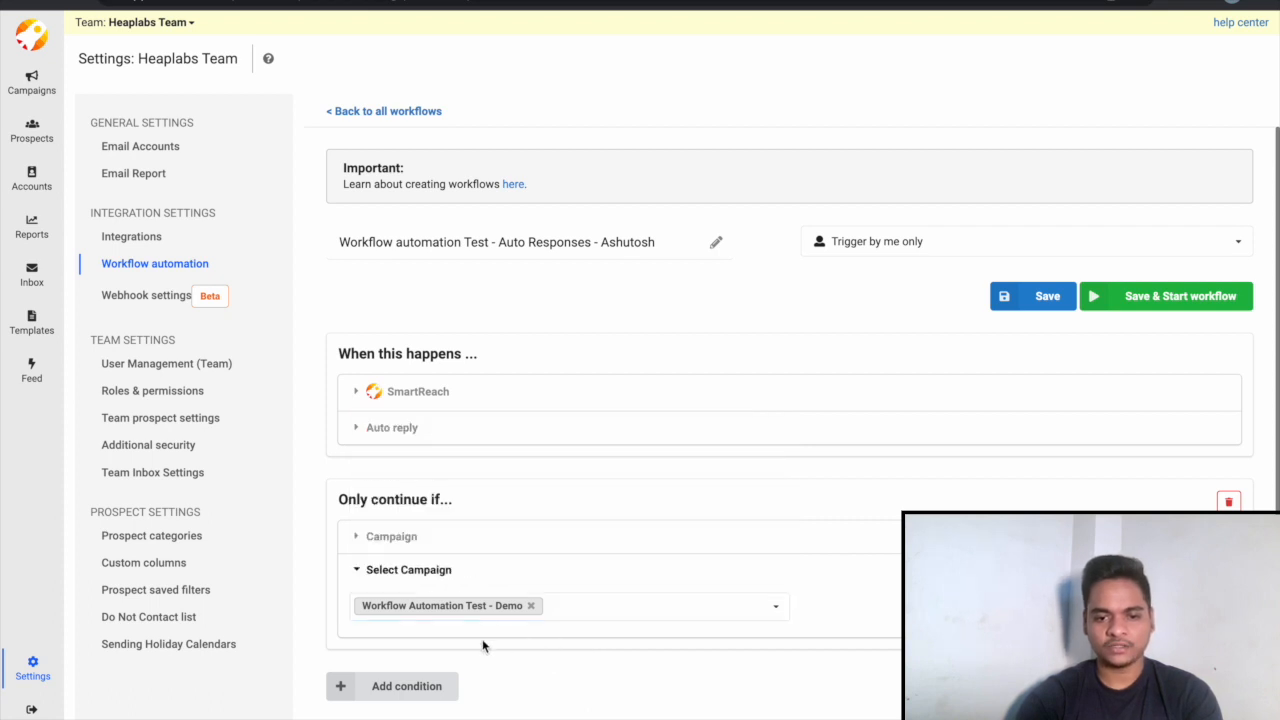
Step: Set SmartReach as the app for the workflow's action, with Add prospect to campaign as the action
{"action": "scroll", "coordinate": [472, 640], "scroll_direction": "down", "scroll_amount": 2}
{"action": "left_click", "coordinate": [416, 626]}
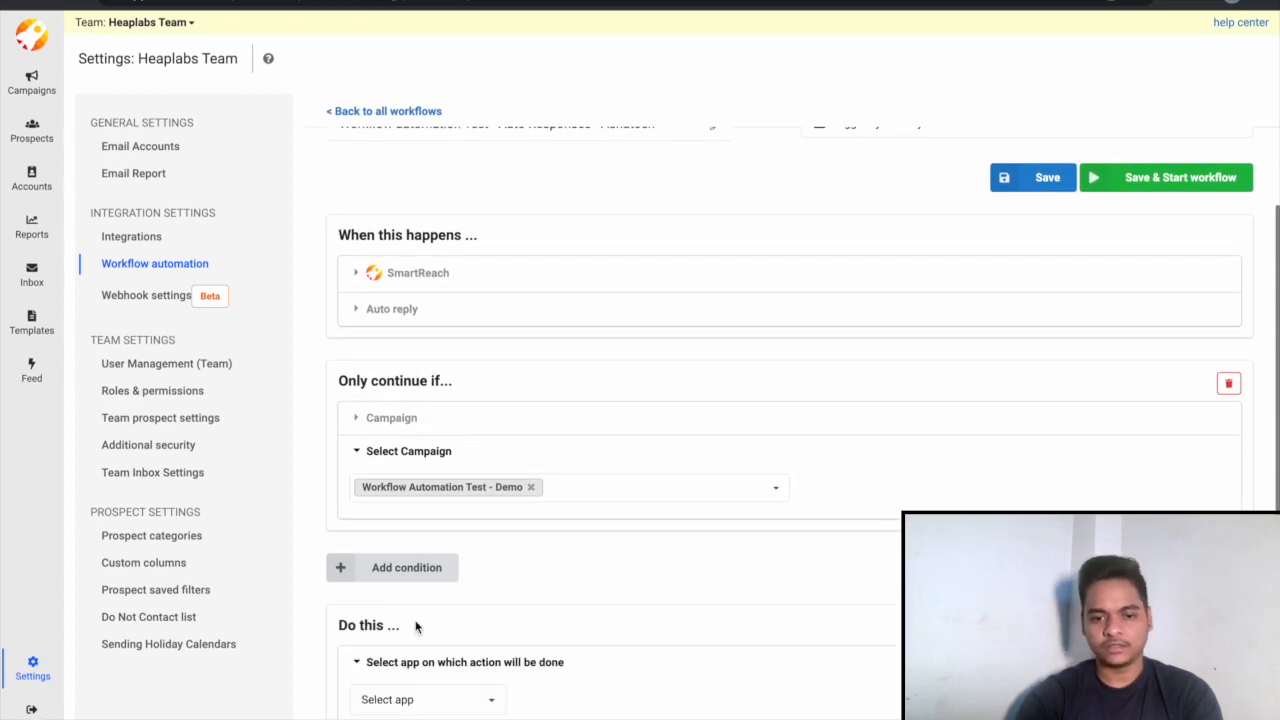
{"action": "scroll", "coordinate": [469, 626], "scroll_direction": "down", "scroll_amount": 3}
{"action": "left_click", "coordinate": [462, 506]}
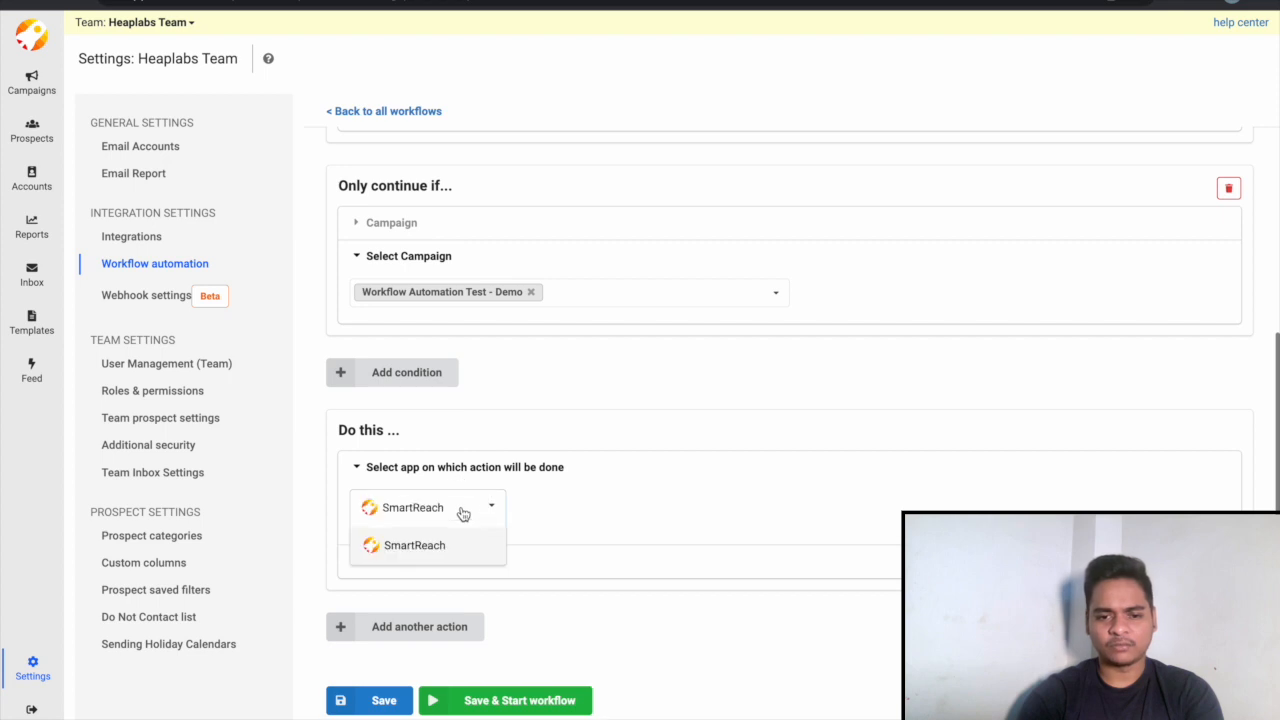
{"action": "left_click", "coordinate": [423, 544]}
{"action": "left_click", "coordinate": [425, 548]}
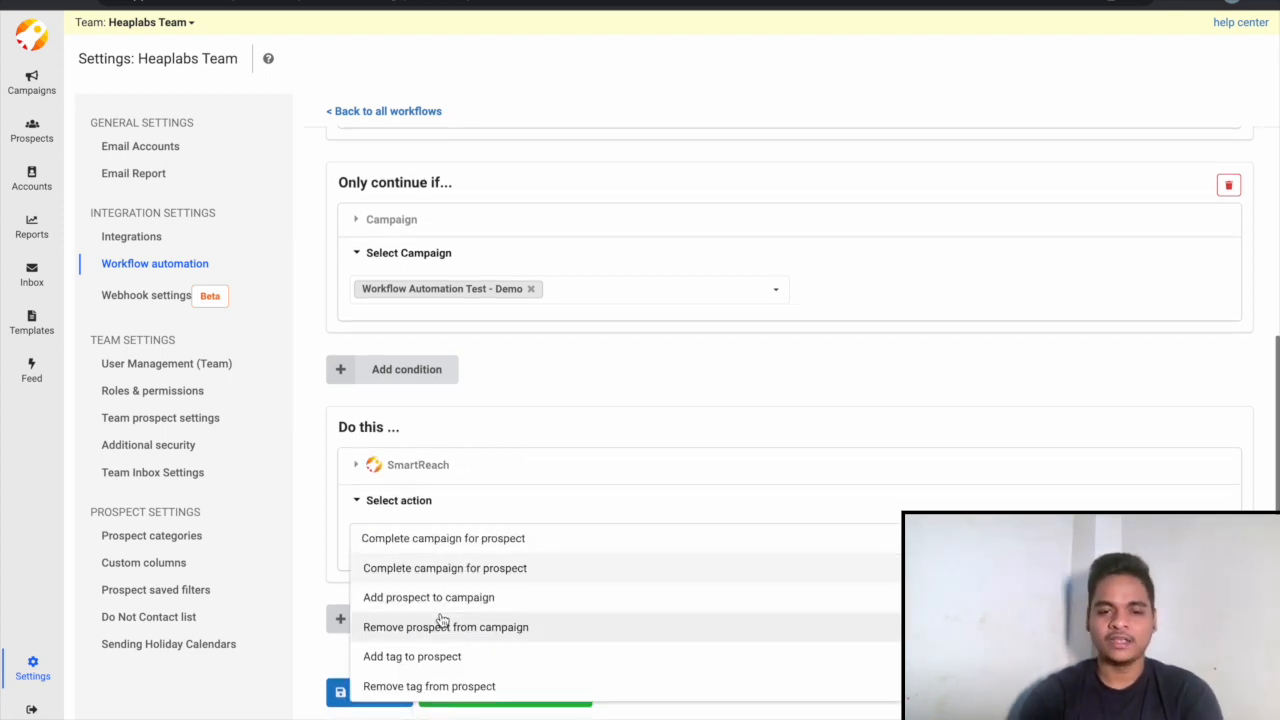
{"action": "scroll", "coordinate": [442, 620], "scroll_direction": "up", "scroll_amount": 1}
{"action": "scroll", "coordinate": [442, 620], "scroll_direction": "up", "scroll_amount": 1}
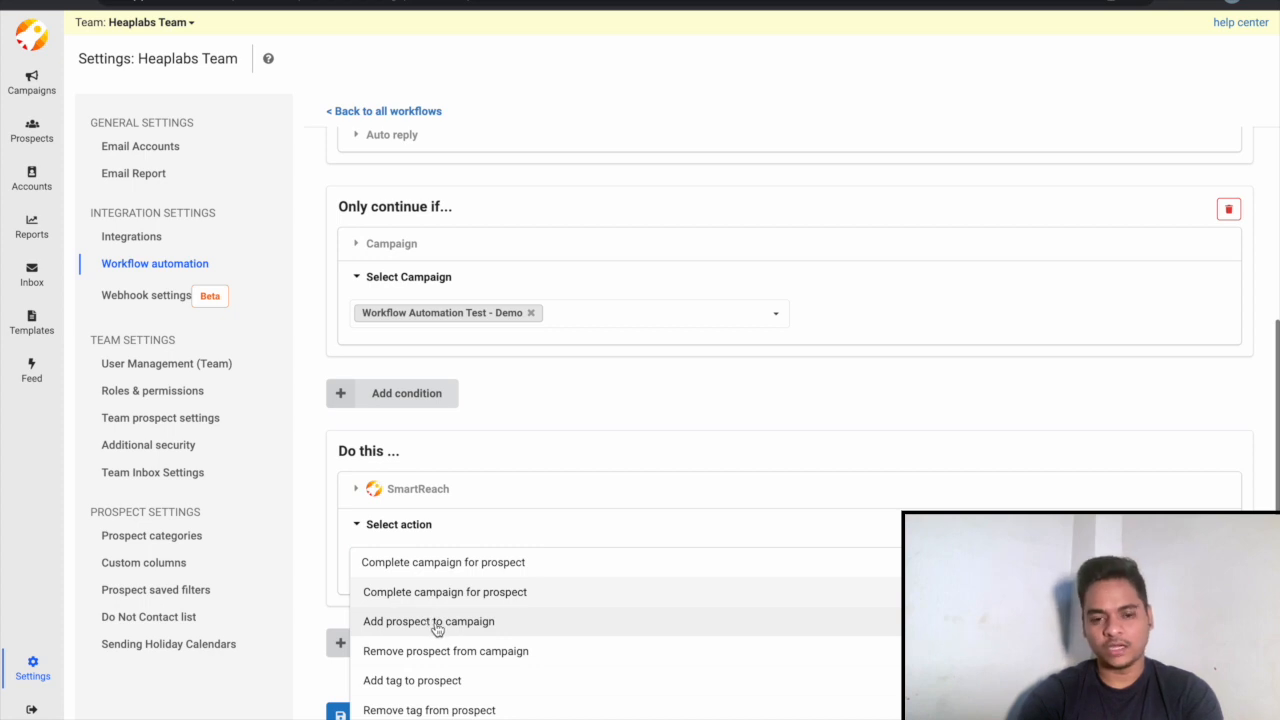
{"action": "left_click", "coordinate": [437, 624]}
Step: Choose Workflow Automation - Leads Auto reply as the campaign to which the action adds prospects
{"action": "left_click", "coordinate": [398, 560]}
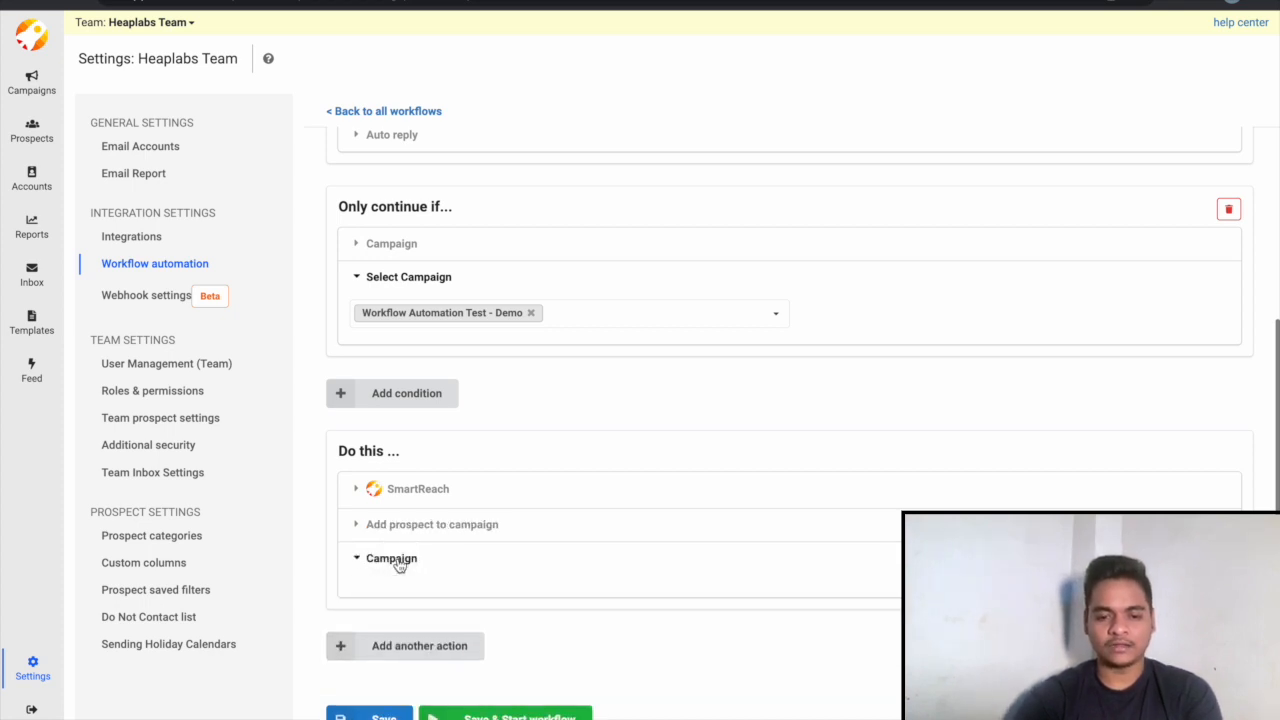
{"action": "left_click", "coordinate": [414, 597]}
{"action": "scroll", "coordinate": [432, 688], "scroll_direction": "down", "scroll_amount": 1}
{"action": "scroll", "coordinate": [432, 688], "scroll_direction": "down", "scroll_amount": 5}
{"action": "scroll", "coordinate": [432, 688], "scroll_direction": "down", "scroll_amount": 4}
{"action": "scroll", "coordinate": [432, 688], "scroll_direction": "down", "scroll_amount": 1}
{"action": "left_click", "coordinate": [460, 688]}
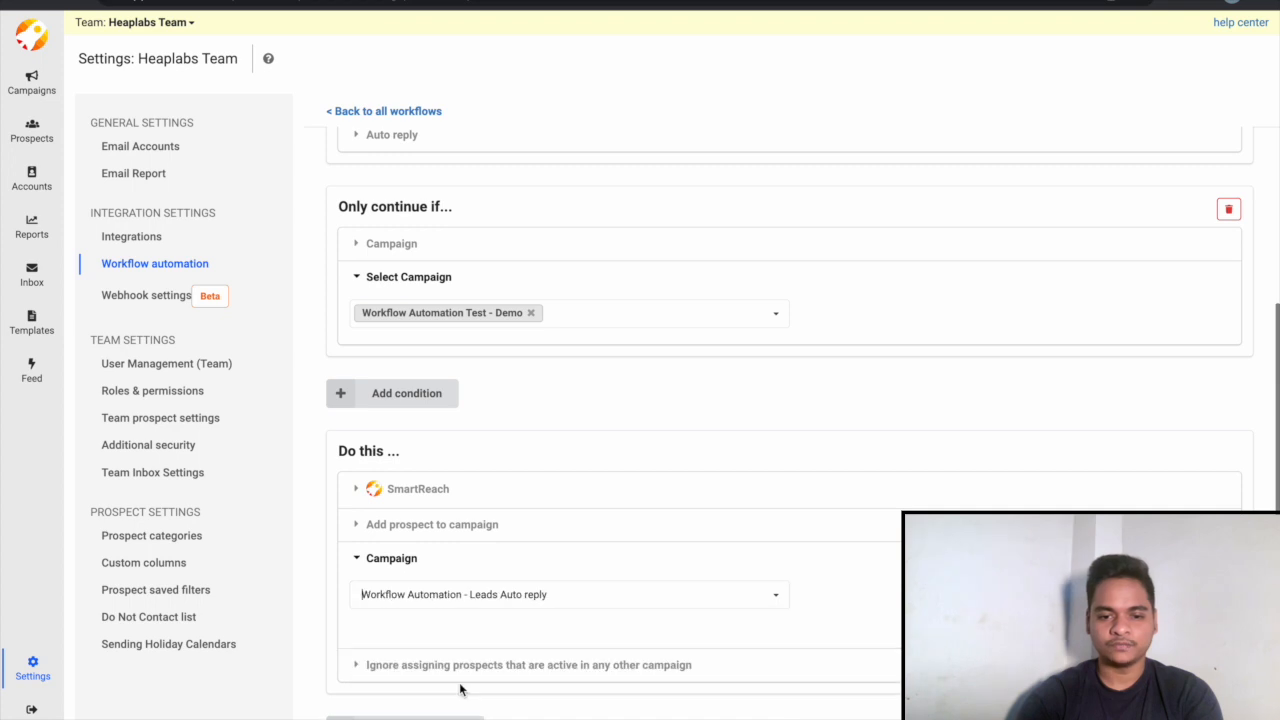
Step: Set ignoring prospects active in any other campaign to No, and save and start the auto-responses workflow
{"action": "scroll", "coordinate": [466, 606], "scroll_direction": "down", "scroll_amount": 2}
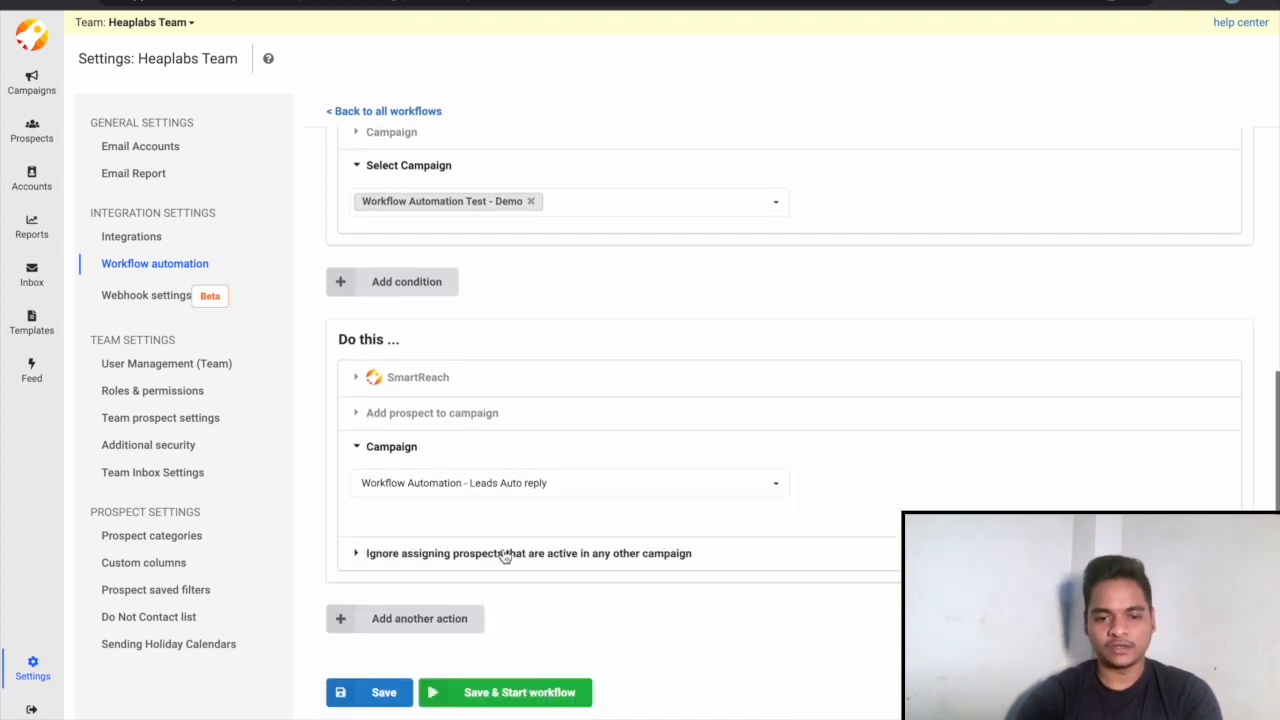
{"action": "left_click", "coordinate": [503, 553]}
{"action": "left_click", "coordinate": [430, 537]}
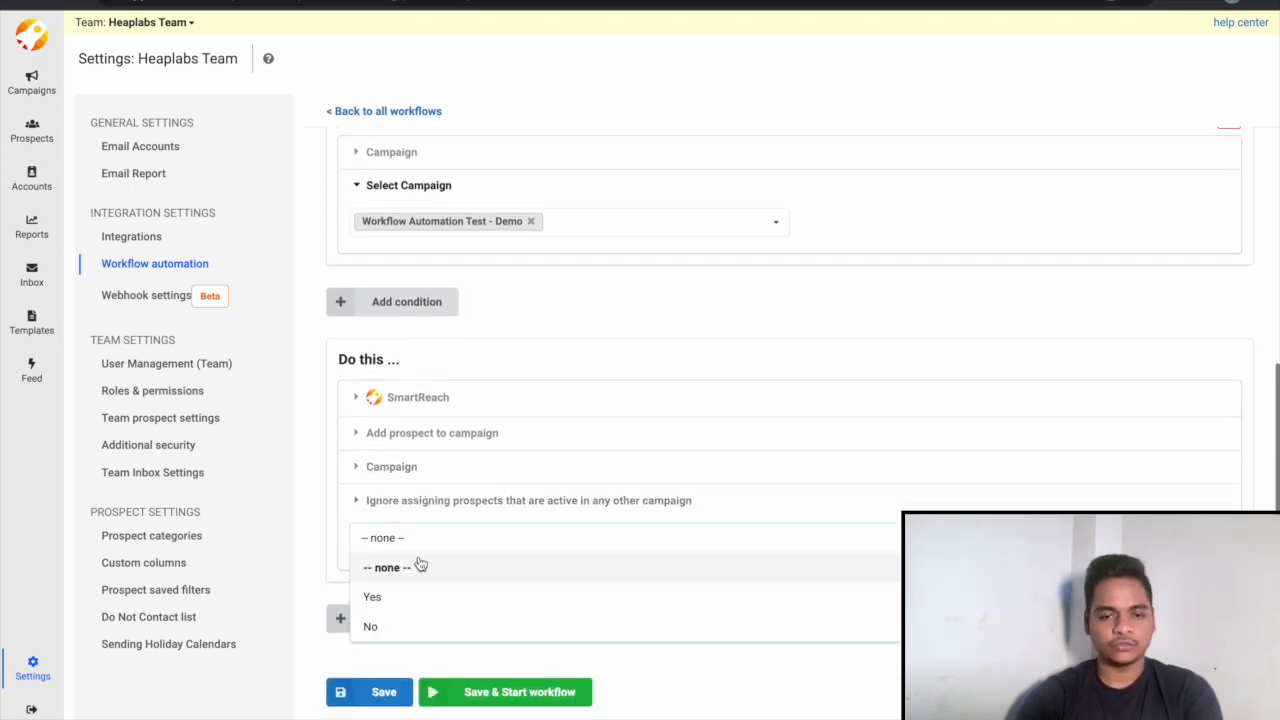
{"action": "left_click", "coordinate": [403, 627]}
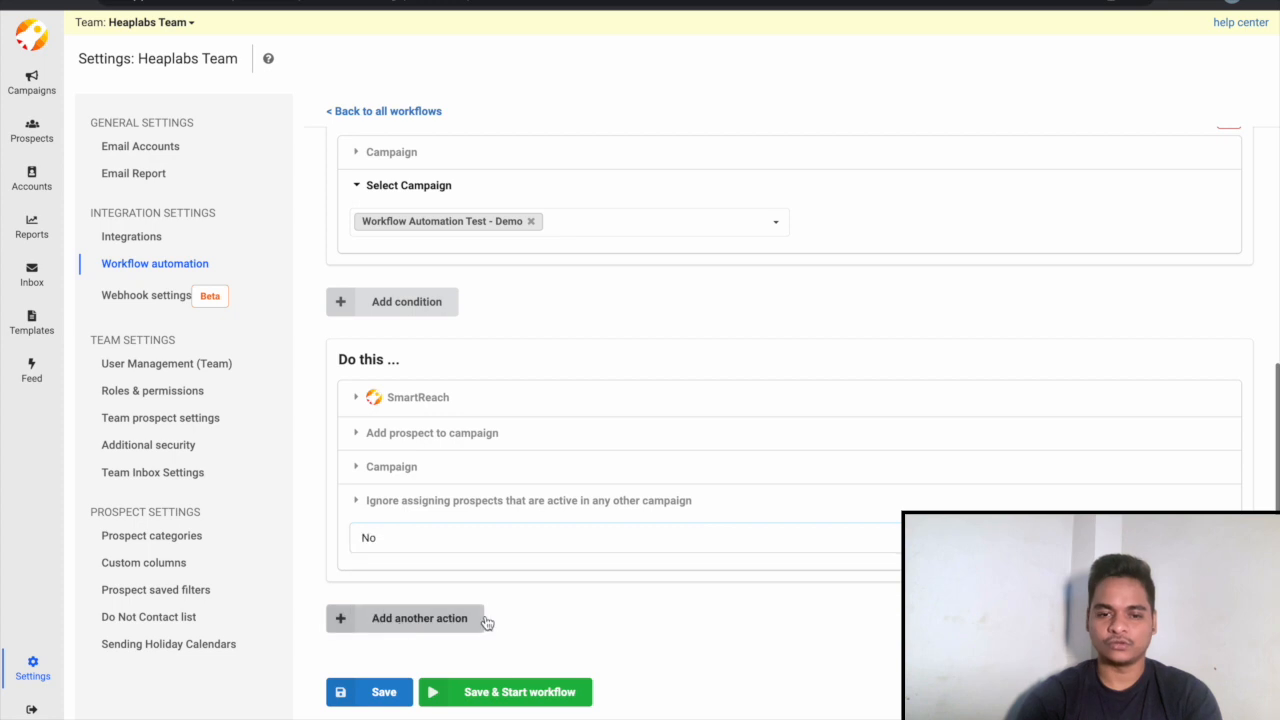
{"action": "left_click", "coordinate": [545, 693]}
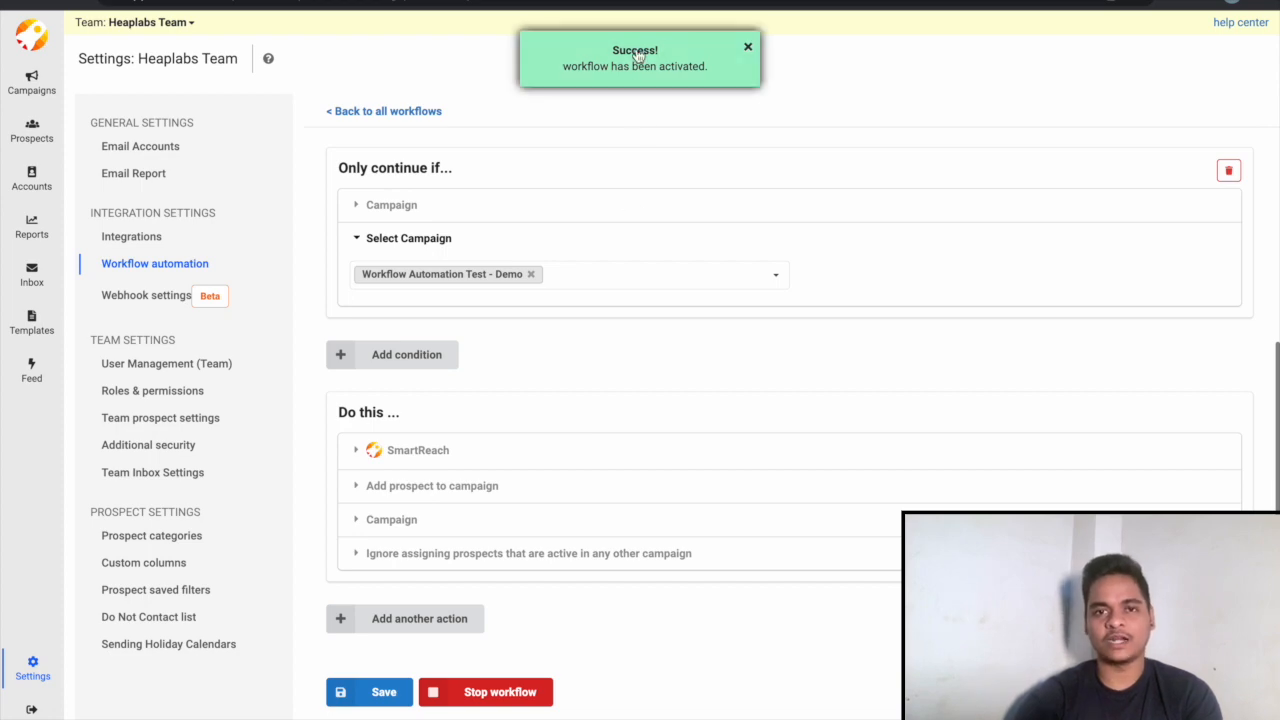
{"action": "scroll", "coordinate": [623, 143], "scroll_direction": "up", "scroll_amount": 4}
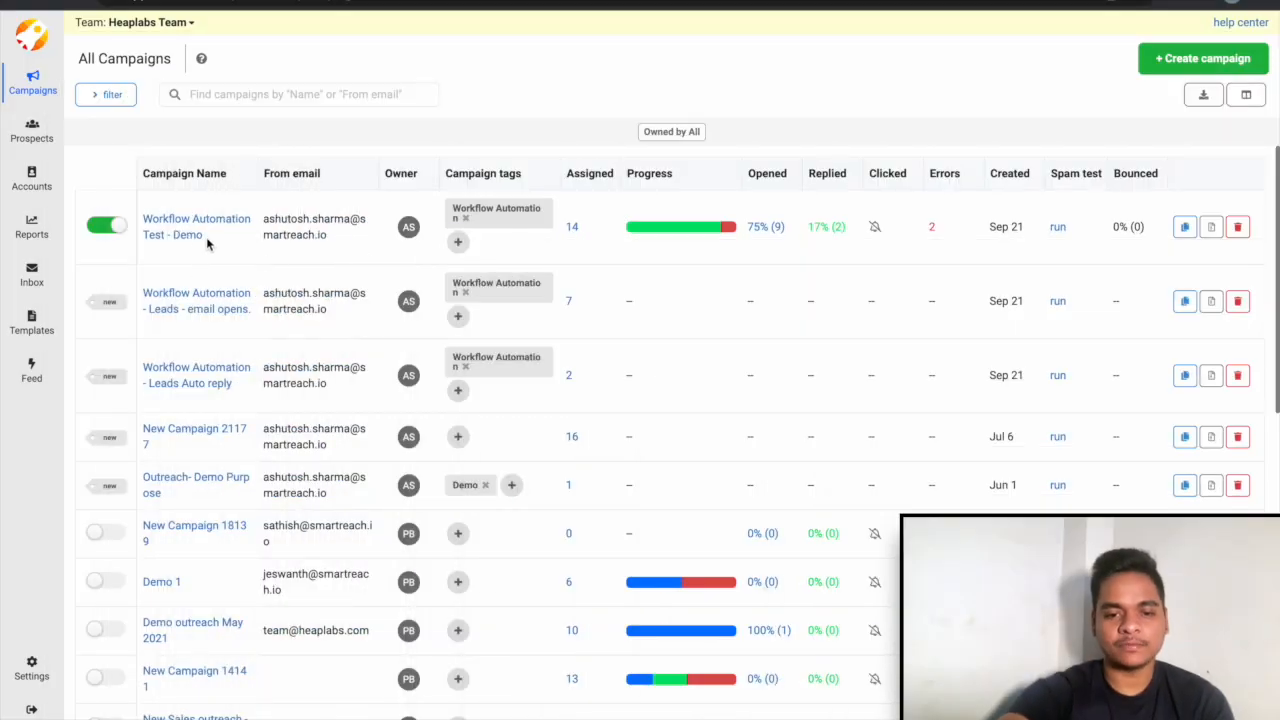
Step: Review the Workflow Automation Test - Demo, Leads - email opens and Leads Auto reply campaigns in the campaign list
{"action": "left_click_drag", "start_coordinate": [206, 243], "coordinate": [117, 231]}
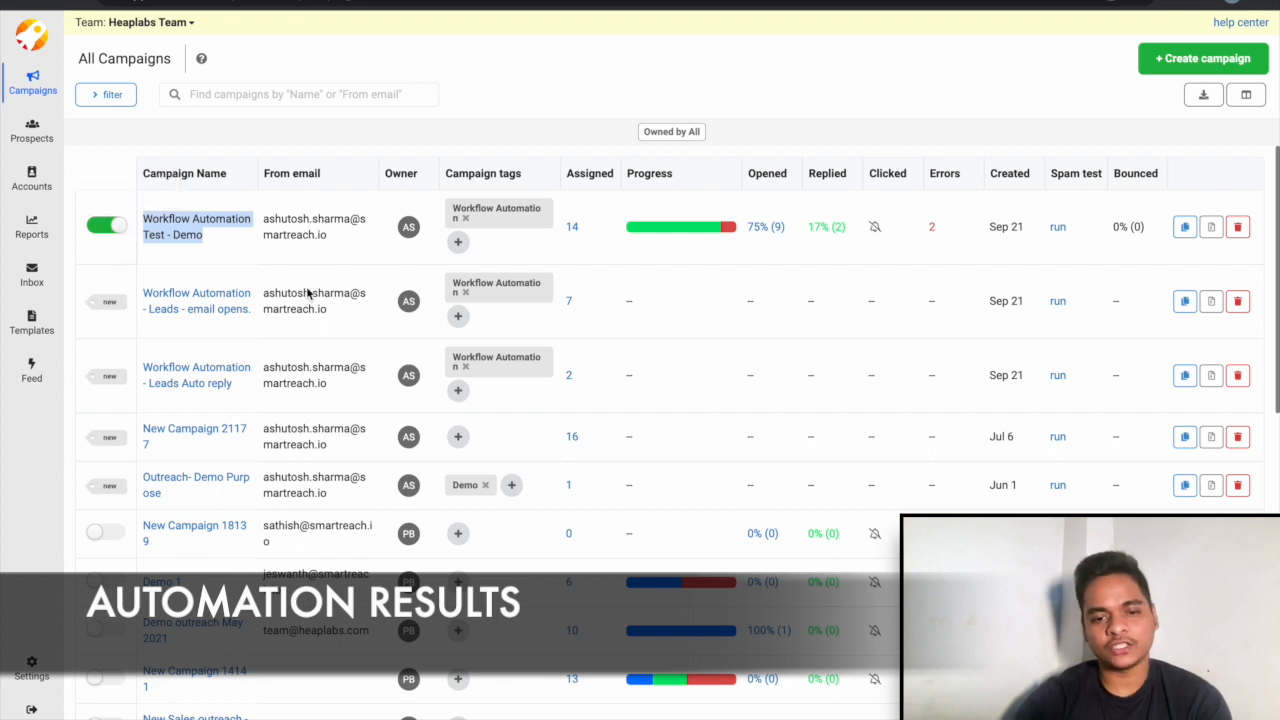
{"action": "left_click", "coordinate": [256, 320]}
{"action": "left_click_drag", "start_coordinate": [256, 320], "coordinate": [134, 297]}
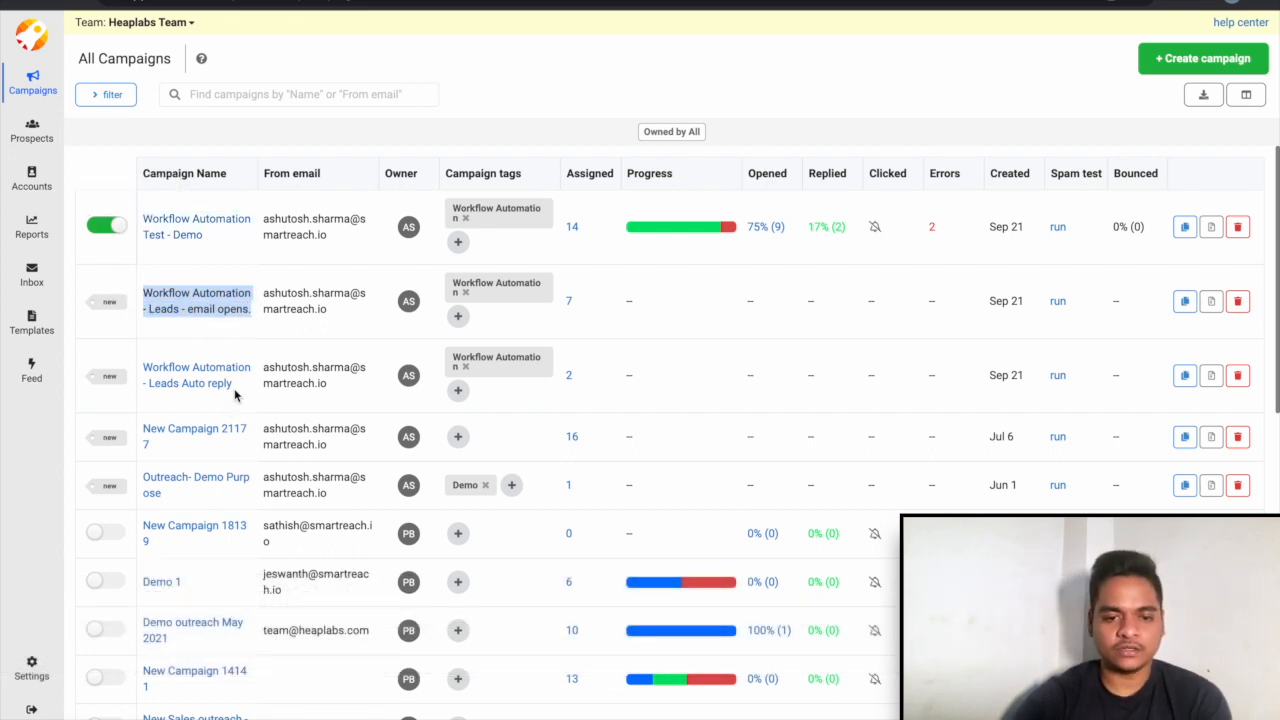
{"action": "left_click_drag", "start_coordinate": [234, 390], "coordinate": [134, 376]}
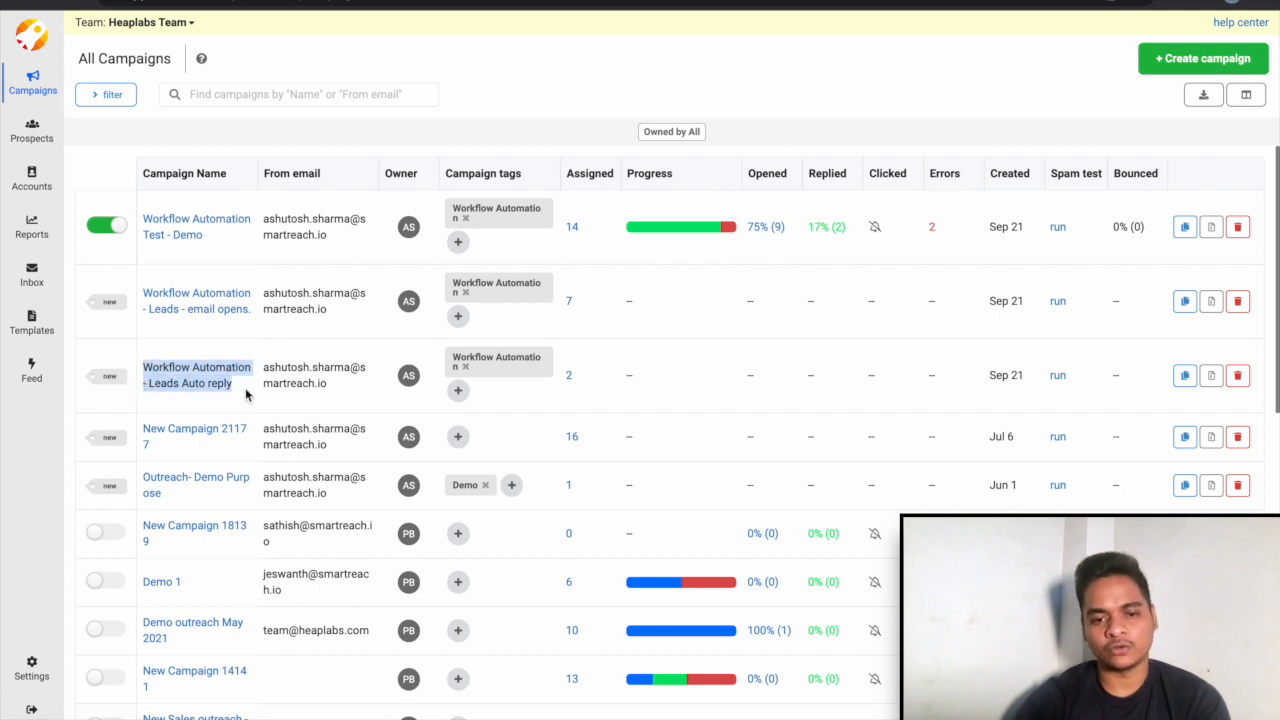
{"action": "left_click", "coordinate": [238, 244]}
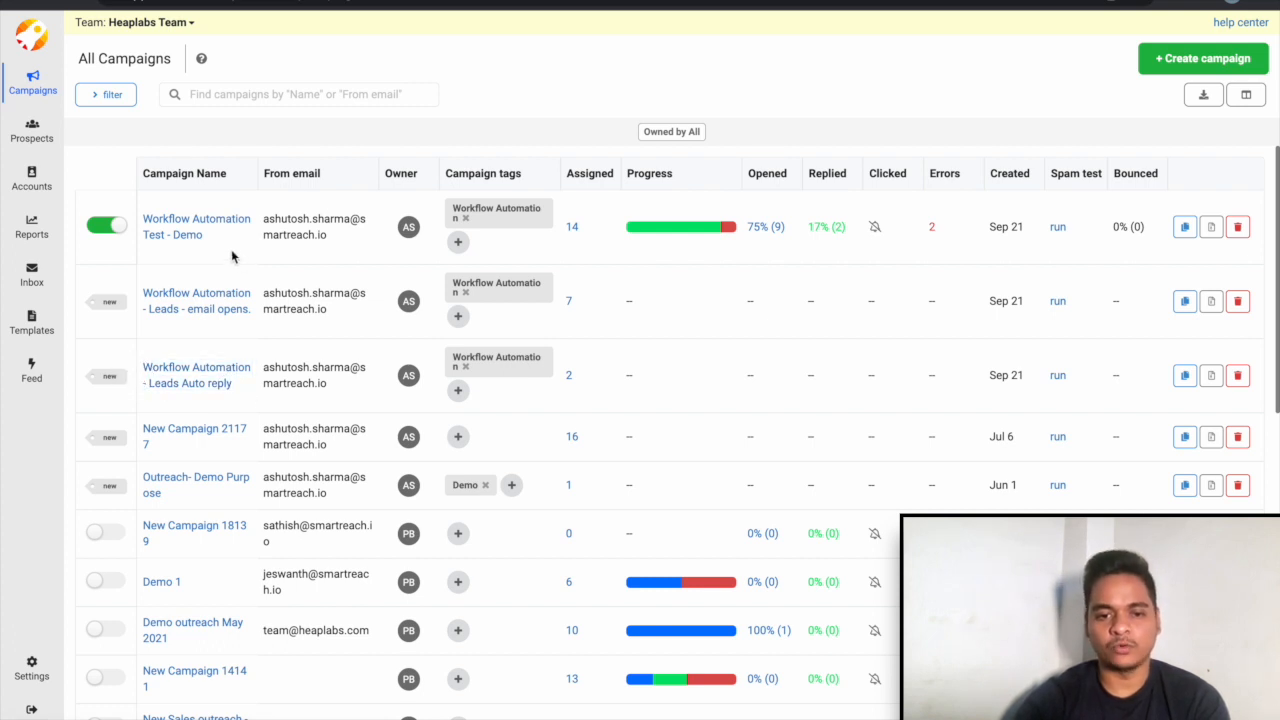
Step: Examine the categories and statuses of the prospects in the Workflow Automation Test - Demo campaign, especially the auto-reply ones
{"action": "left_click", "coordinate": [181, 238]}
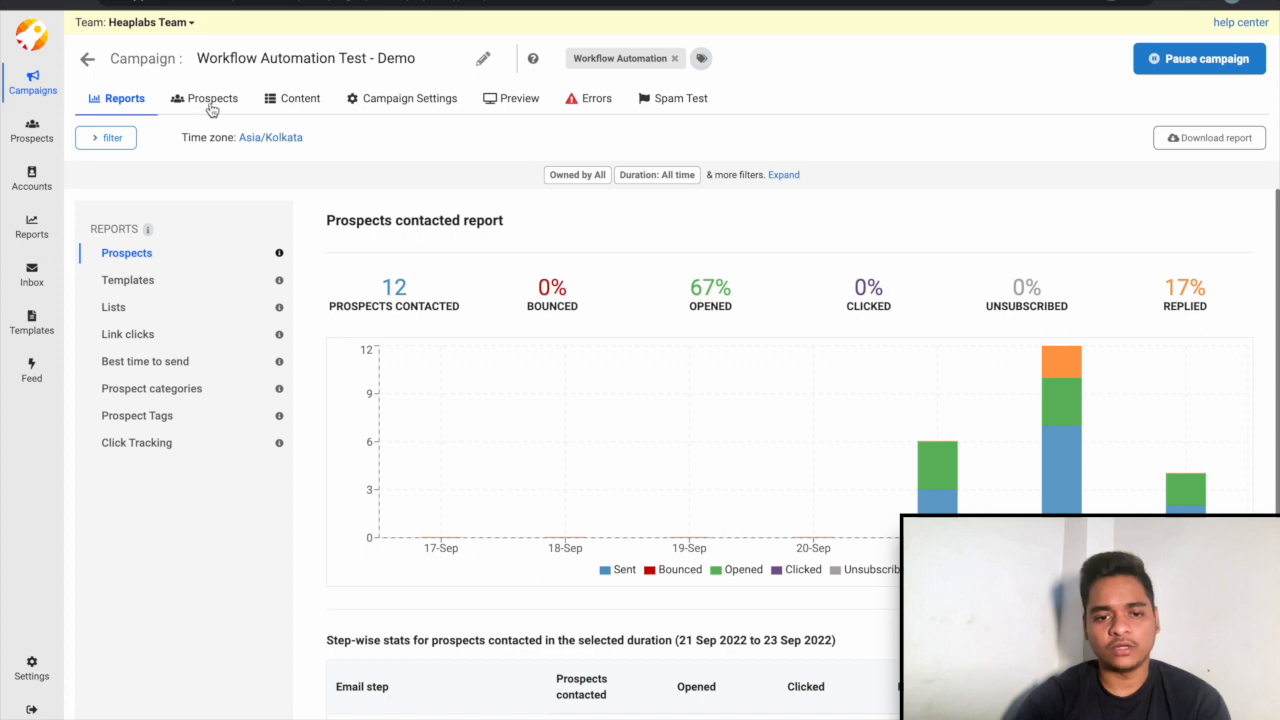
{"action": "left_click", "coordinate": [201, 99]}
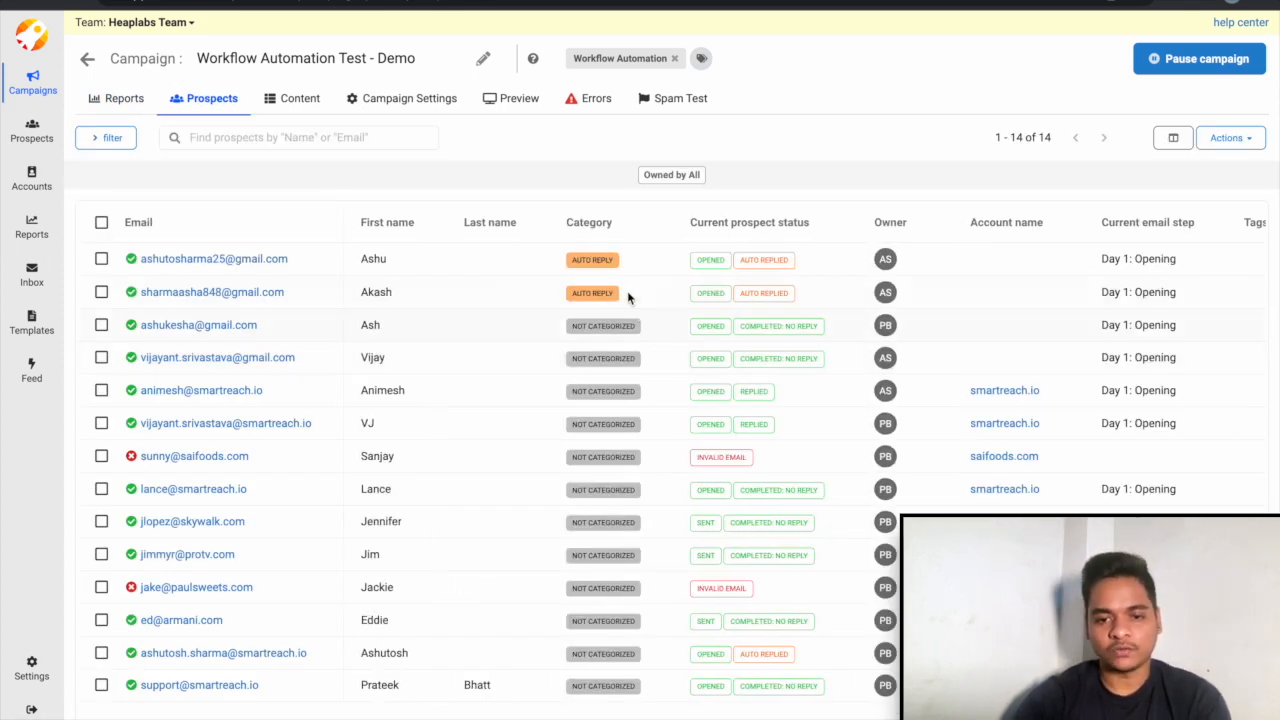
{"action": "left_click", "coordinate": [101, 259]}
{"action": "left_click", "coordinate": [102, 292]}
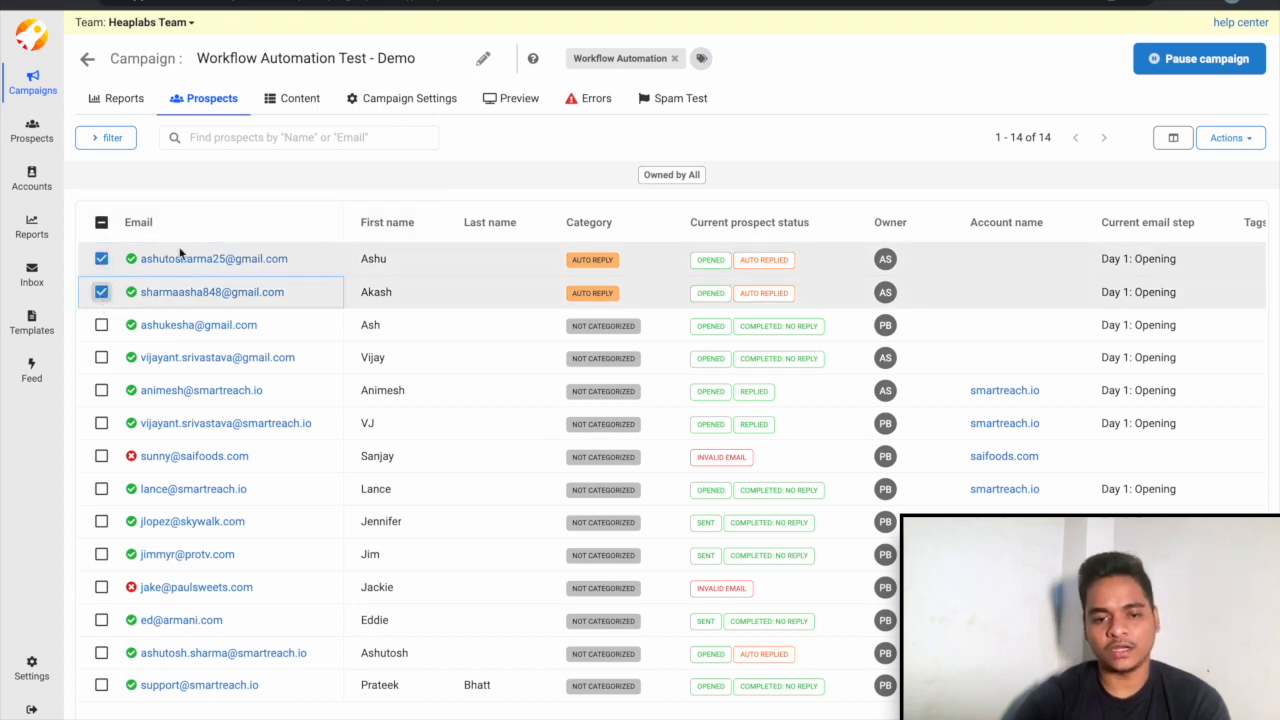
{"action": "left_click", "coordinate": [101, 259]}
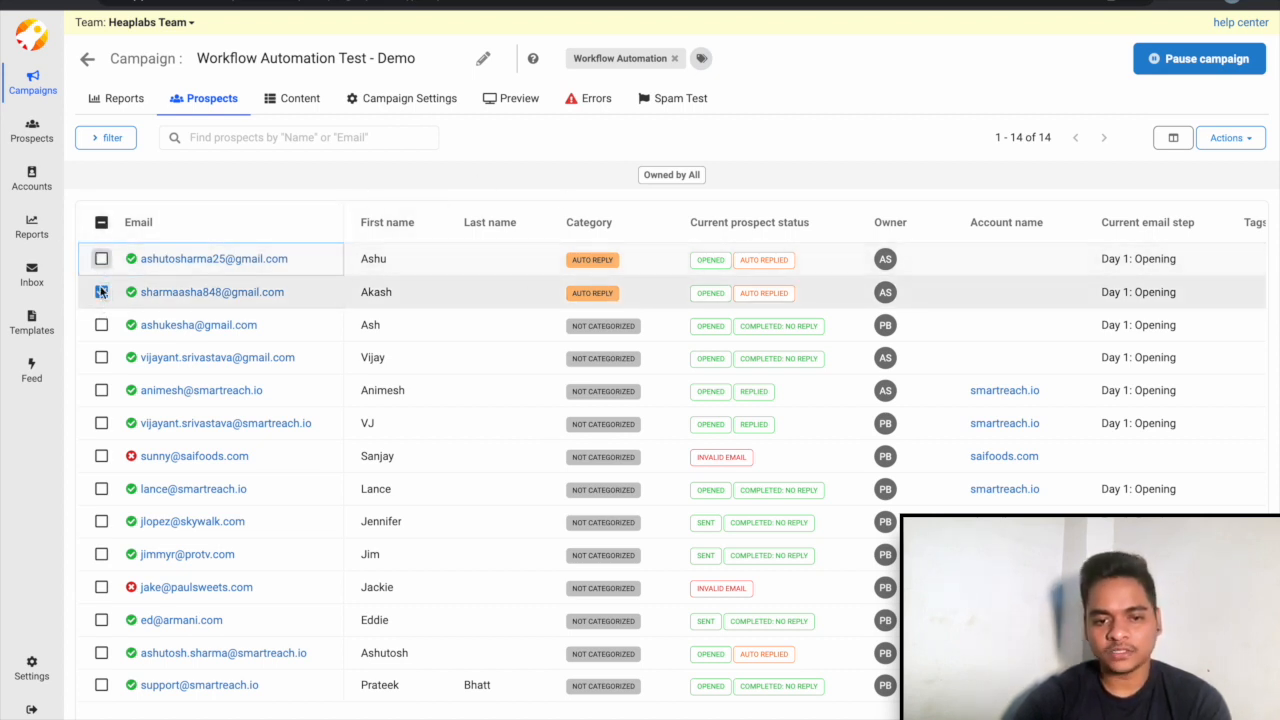
{"action": "left_click", "coordinate": [101, 293]}
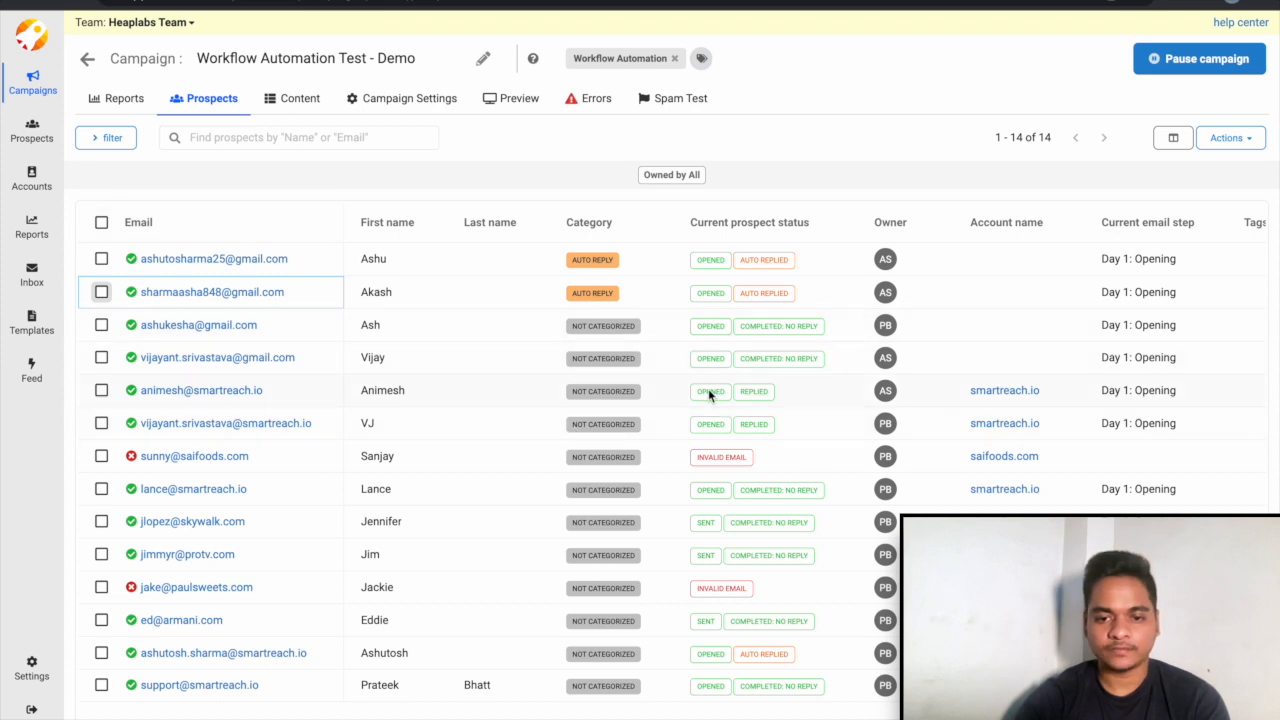
Step: Open the prospect list of the Workflow Automation - Leads - email opens campaign
{"action": "left_click", "coordinate": [87, 59]}
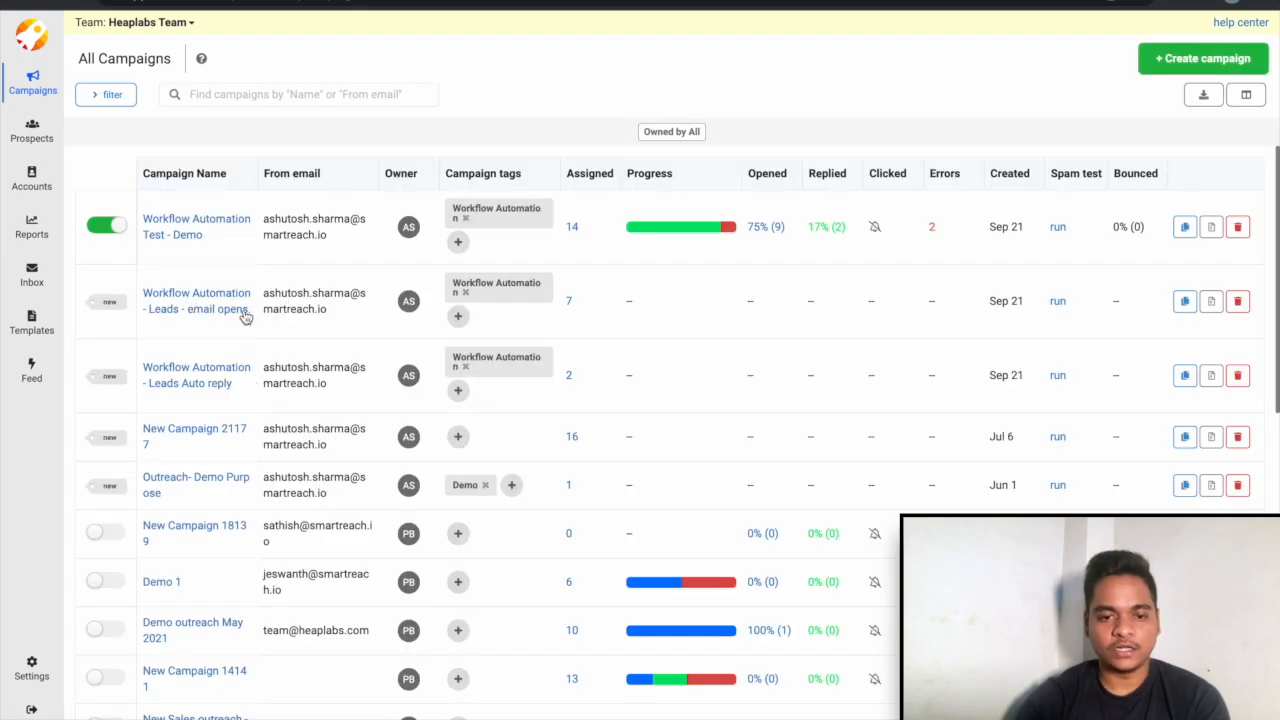
{"action": "left_click_drag", "start_coordinate": [252, 310], "coordinate": [188, 309]}
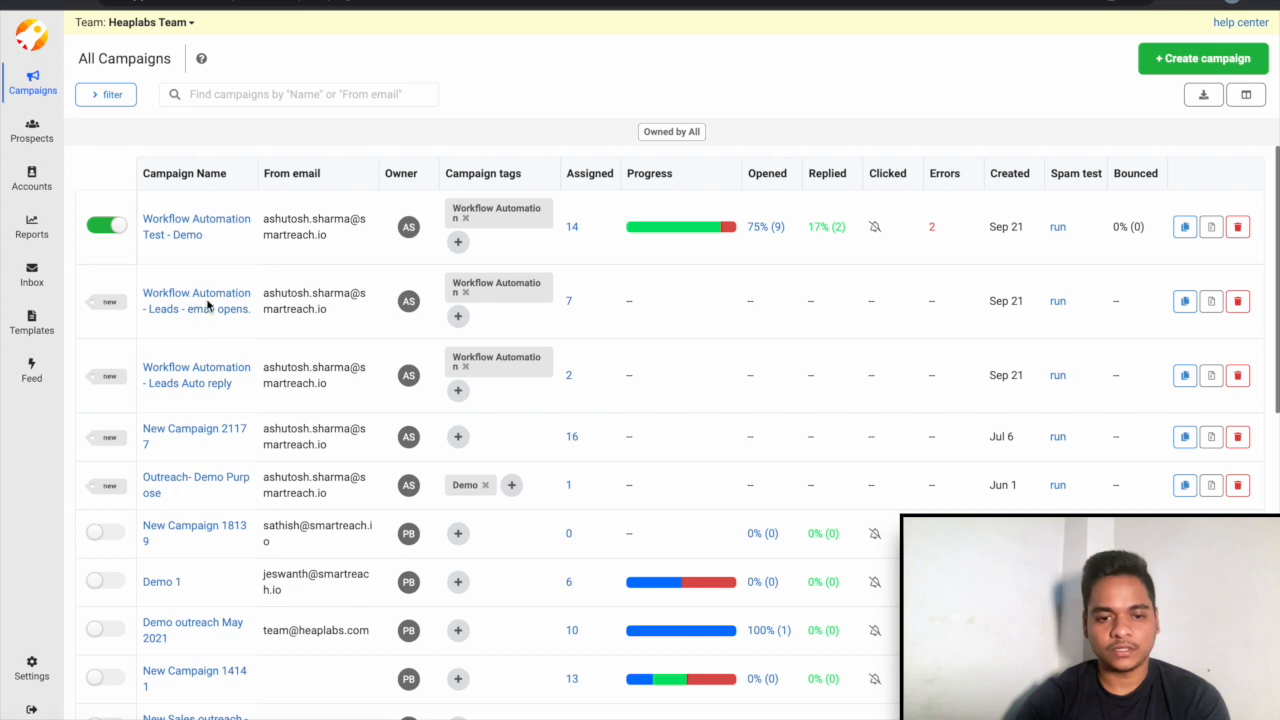
{"action": "left_click", "coordinate": [194, 294]}
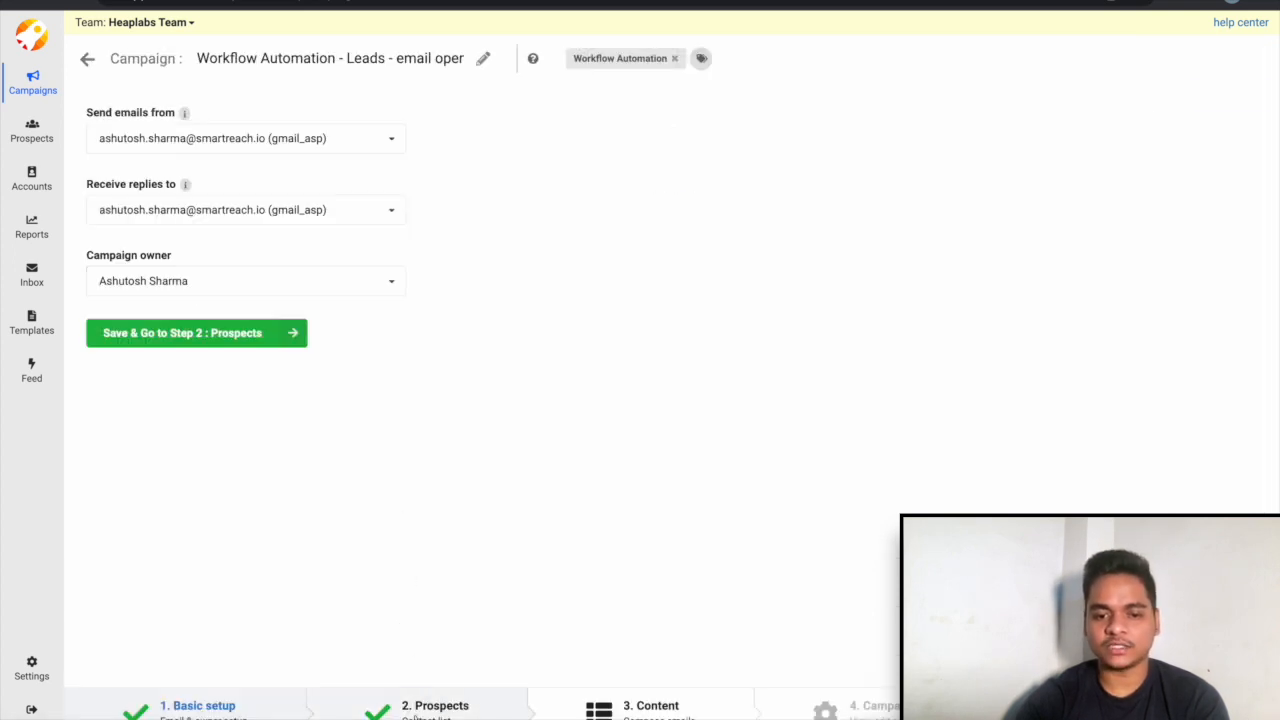
{"action": "left_click", "coordinate": [417, 708]}
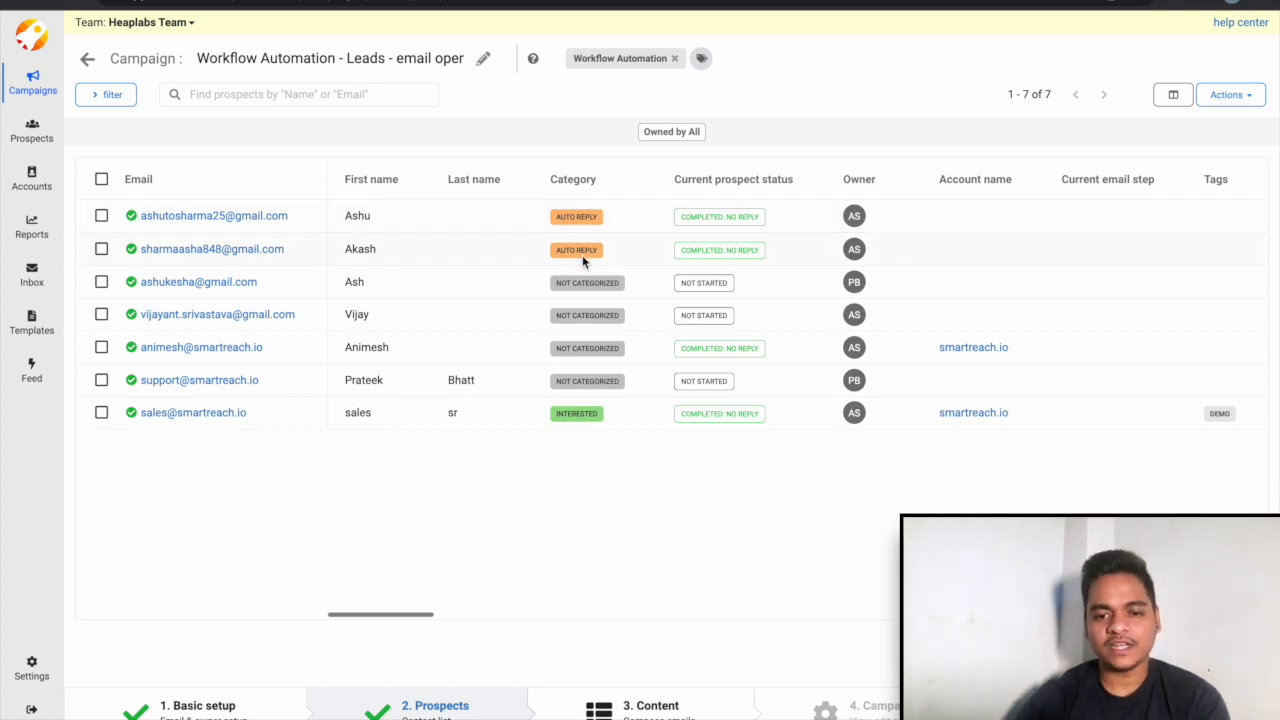
Step: Unassign the two prospects categorized as Auto Reply from the Leads - email opens campaign
{"action": "left_click", "coordinate": [101, 216]}
{"action": "left_click", "coordinate": [101, 249]}
{"action": "mouse_move", "coordinate": [1262, 125]}
{"action": "left_click", "coordinate": [1219, 104]}
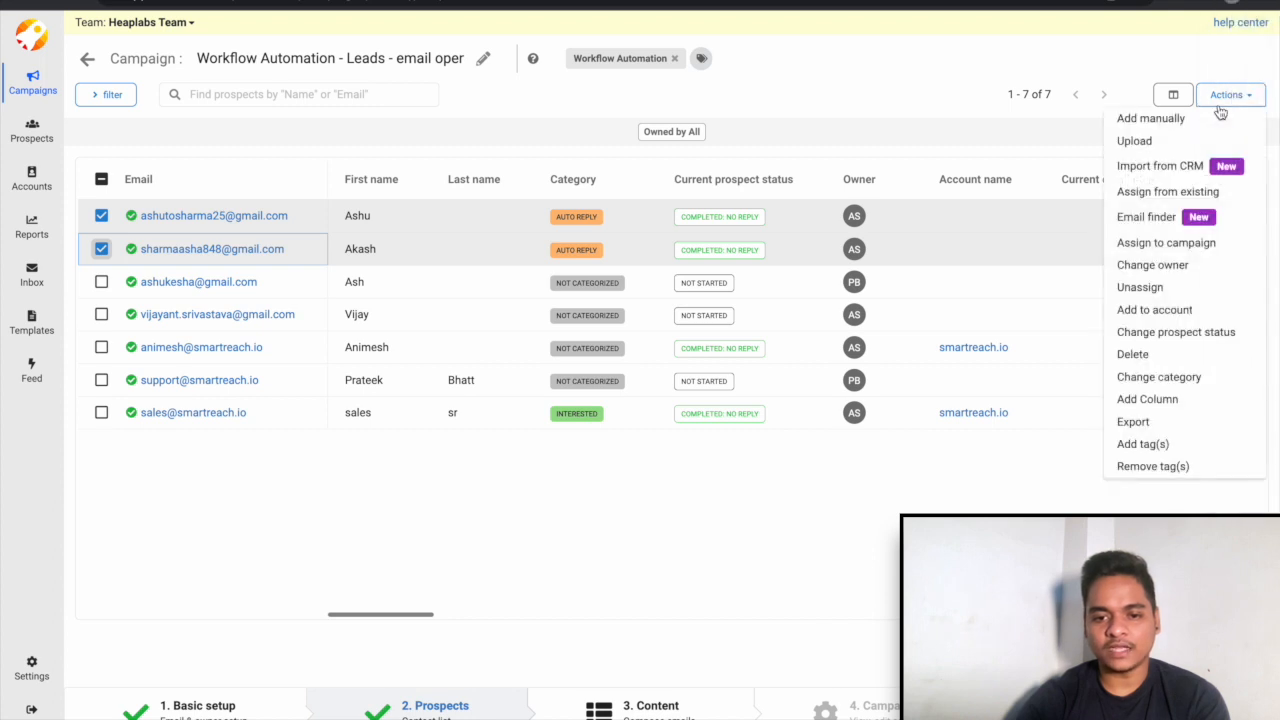
{"action": "left_click", "coordinate": [1150, 288]}
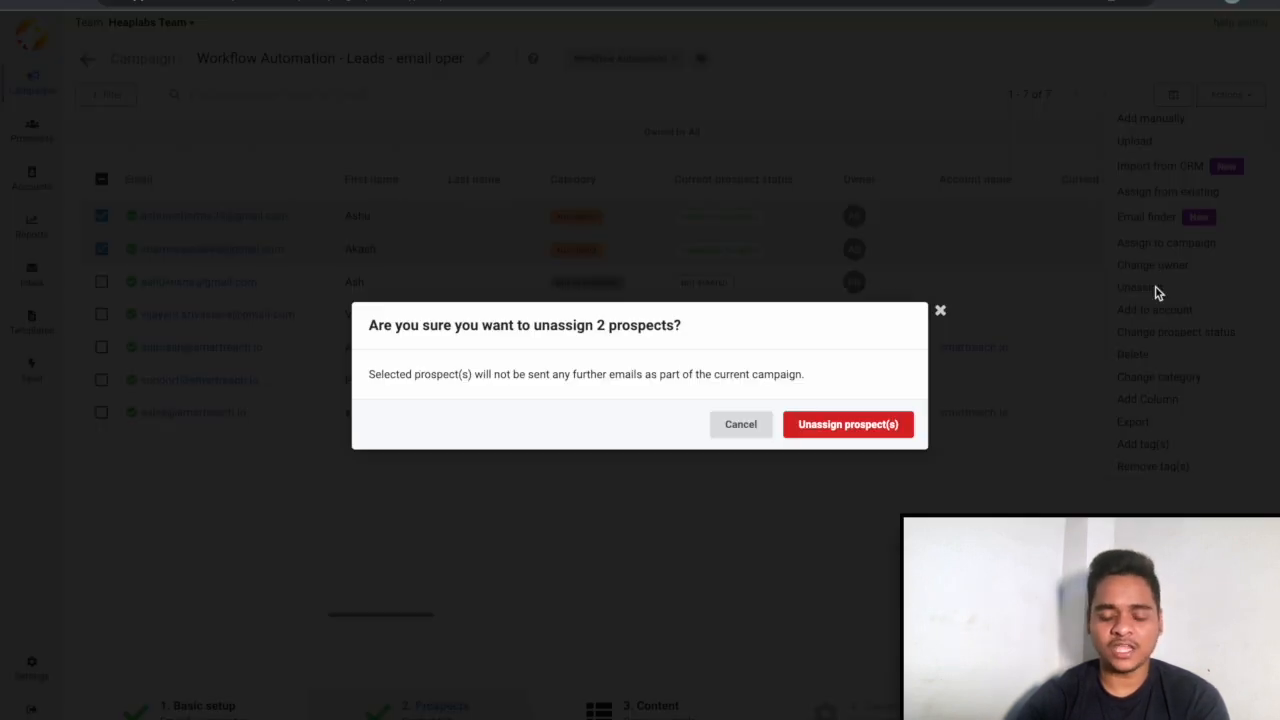
{"action": "left_click", "coordinate": [841, 428]}
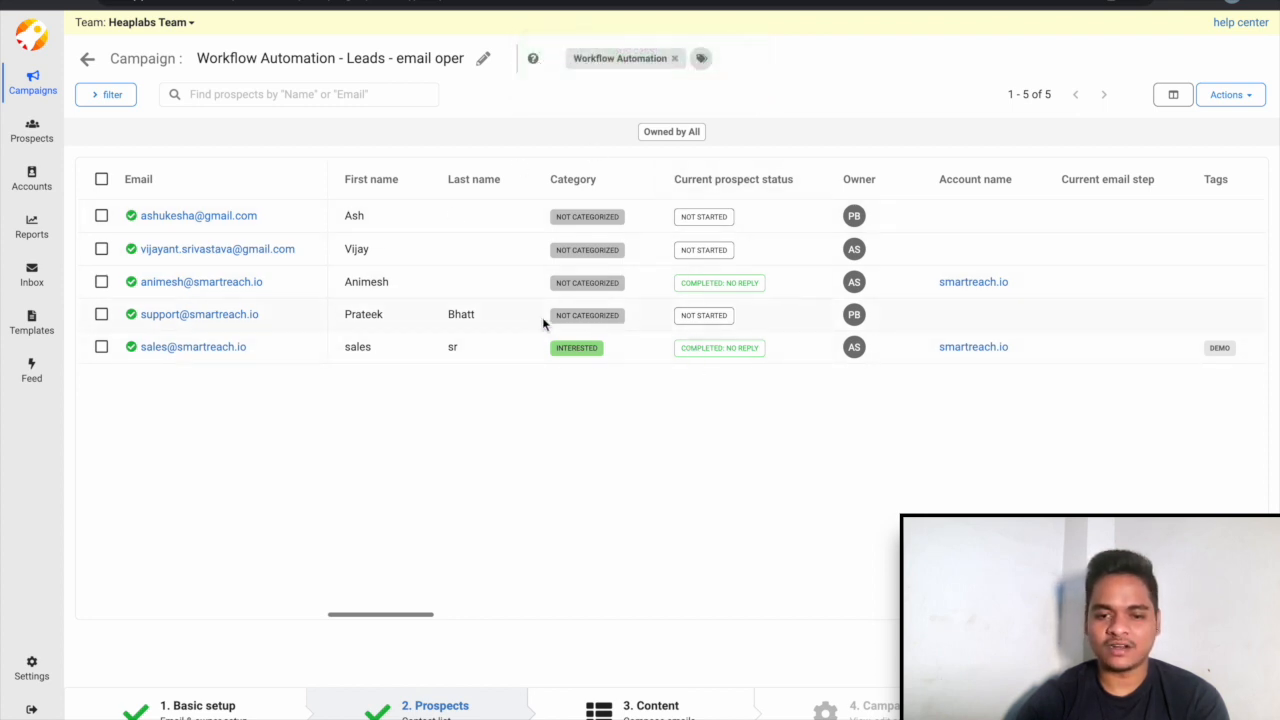
Step: Check the email content stage of the Leads - email opens campaign and return to the campaign list
{"action": "left_click", "coordinate": [645, 706]}
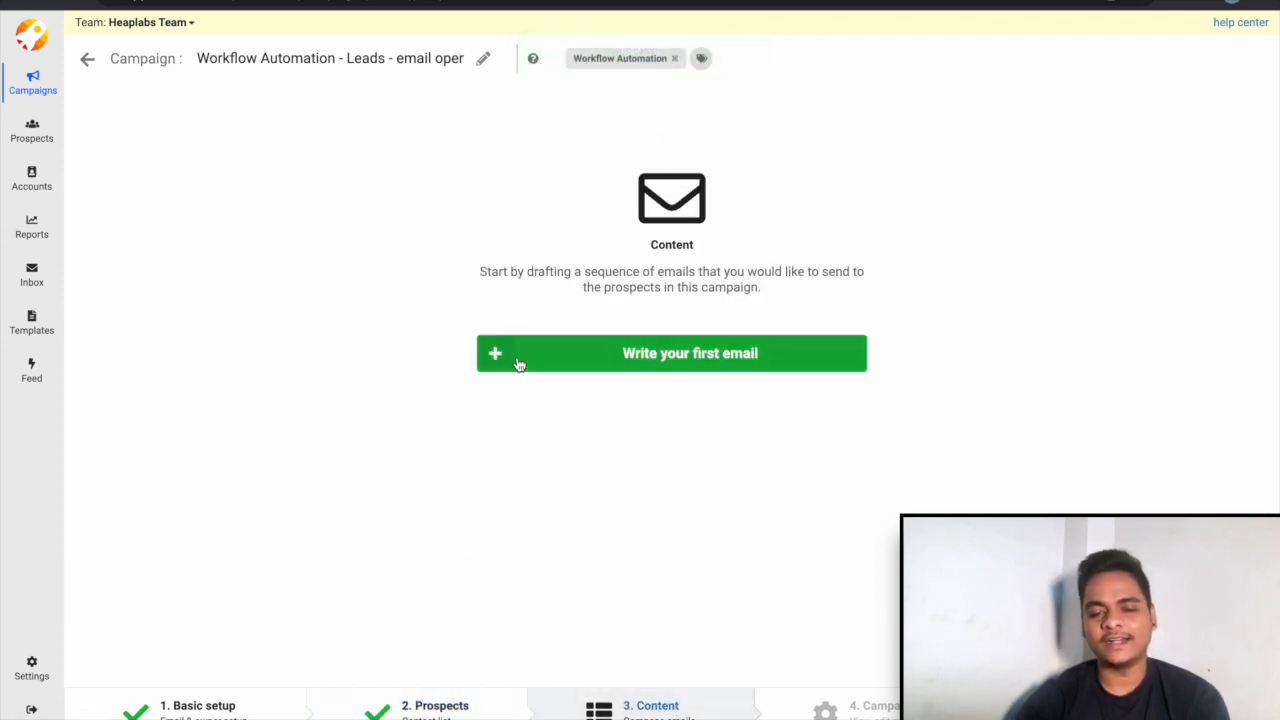
{"action": "left_click", "coordinate": [30, 84]}
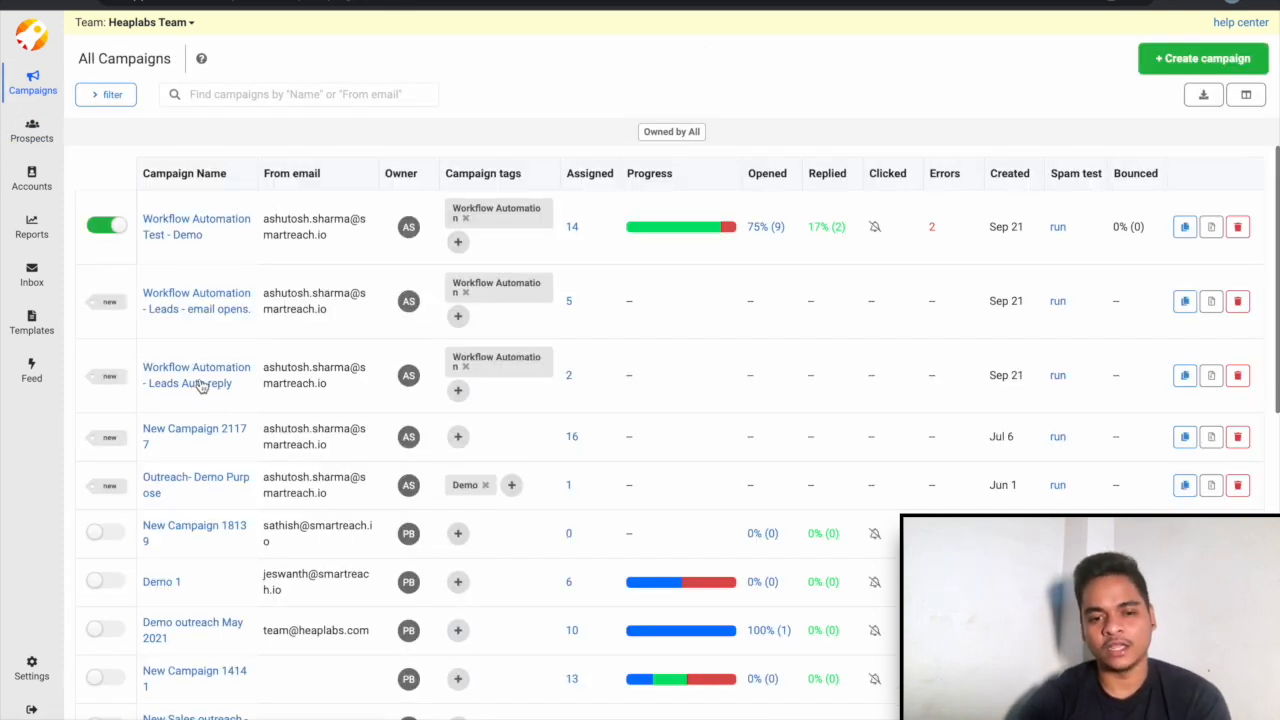
Step: Review the email thread of the first prospect in the Workflow Automation - Leads Auto reply campaign, including their auto reply
{"action": "left_click", "coordinate": [193, 386]}
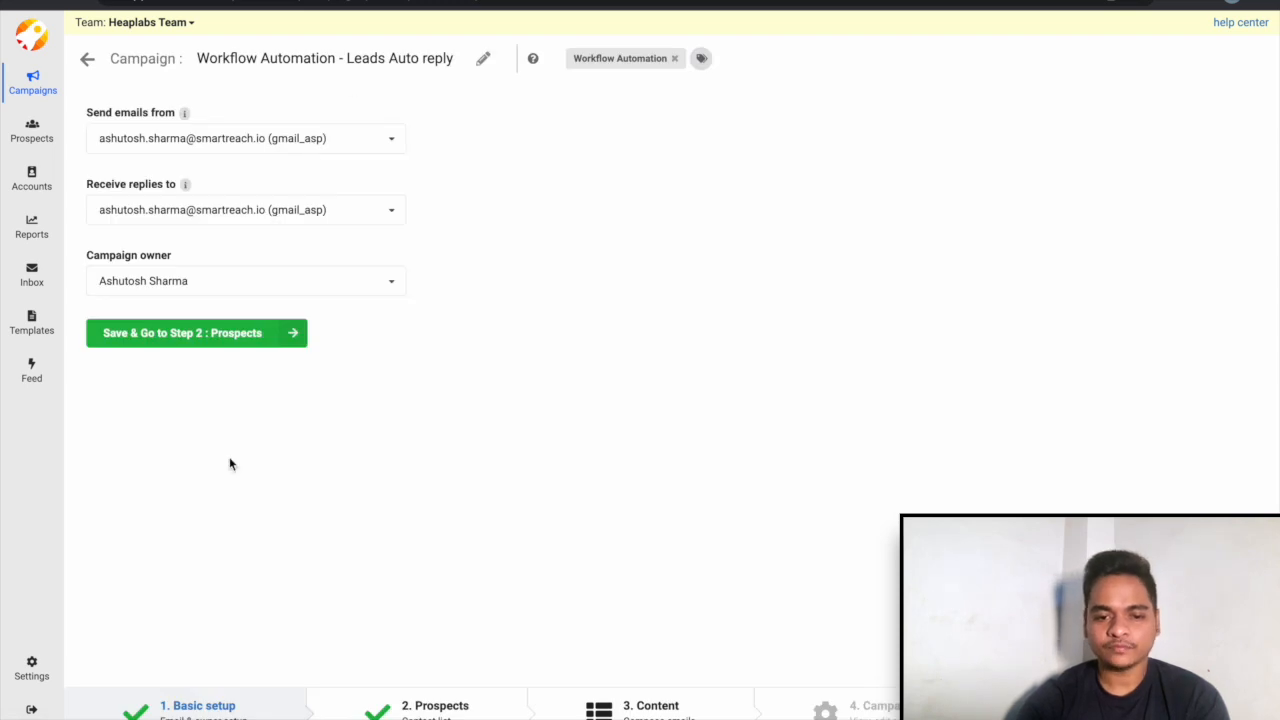
{"action": "left_click", "coordinate": [432, 706]}
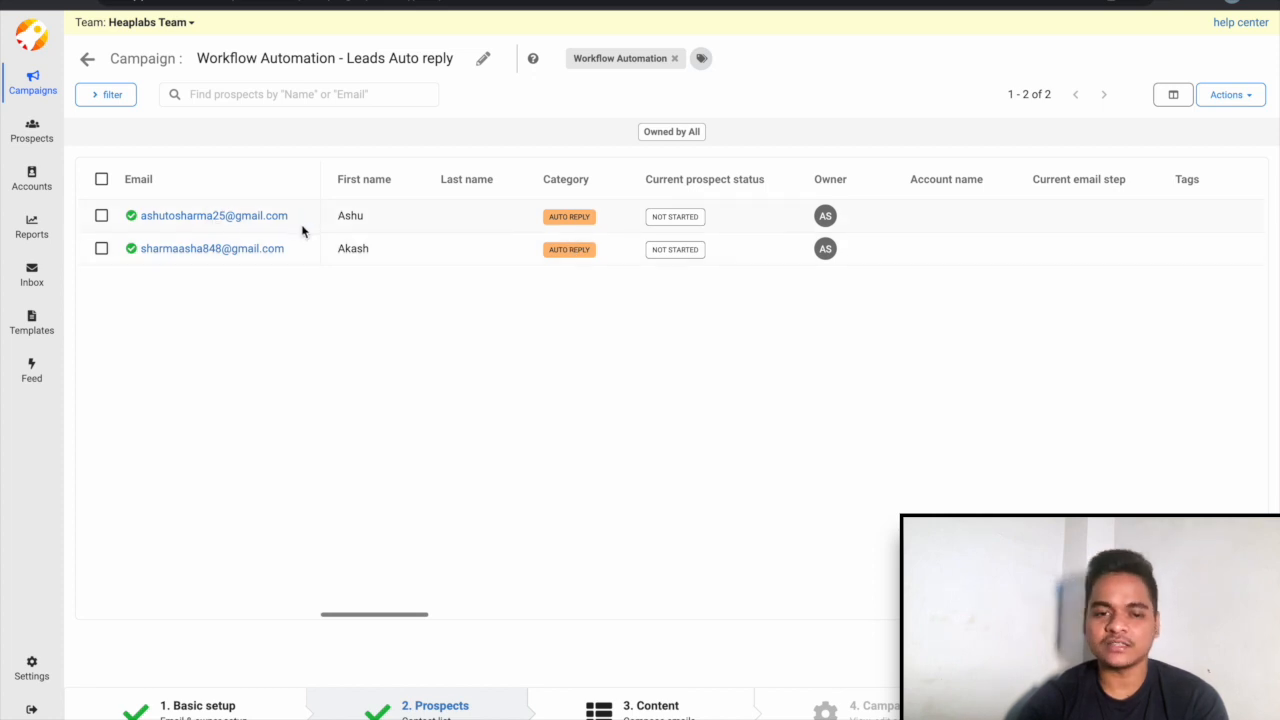
{"action": "left_click", "coordinate": [254, 217]}
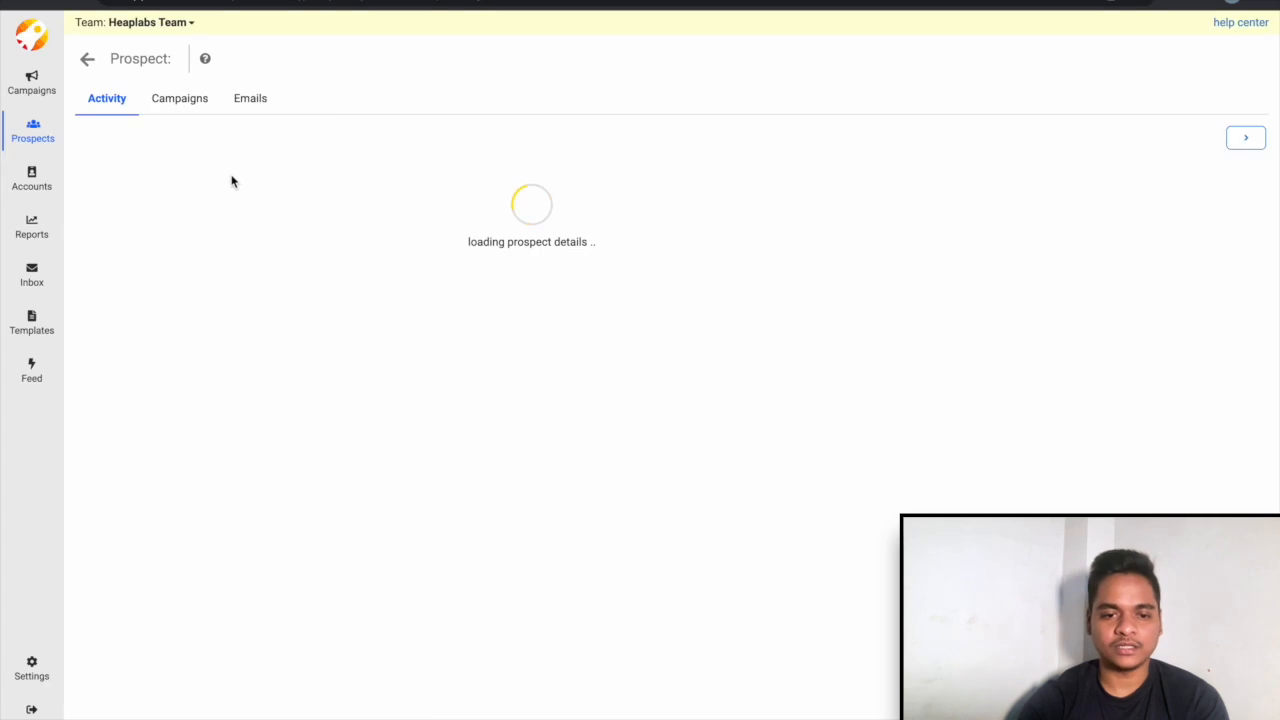
{"action": "left_click", "coordinate": [252, 98]}
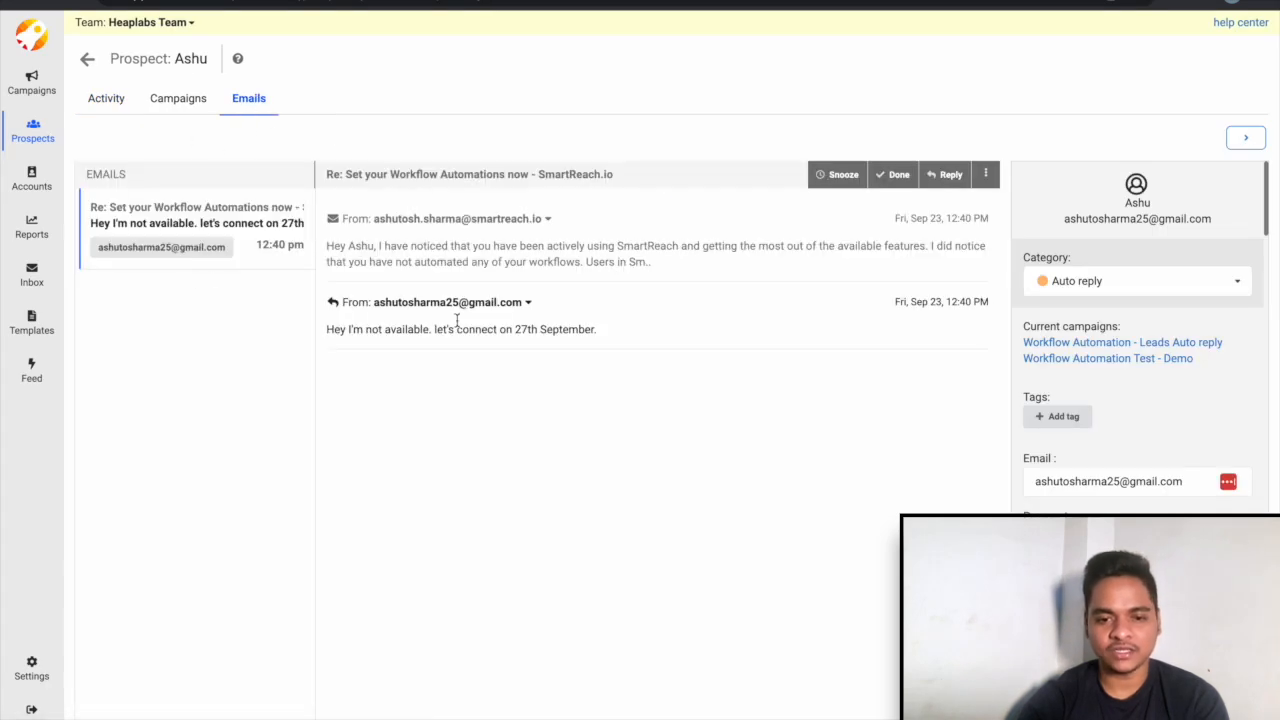
{"action": "left_click", "coordinate": [505, 329]}
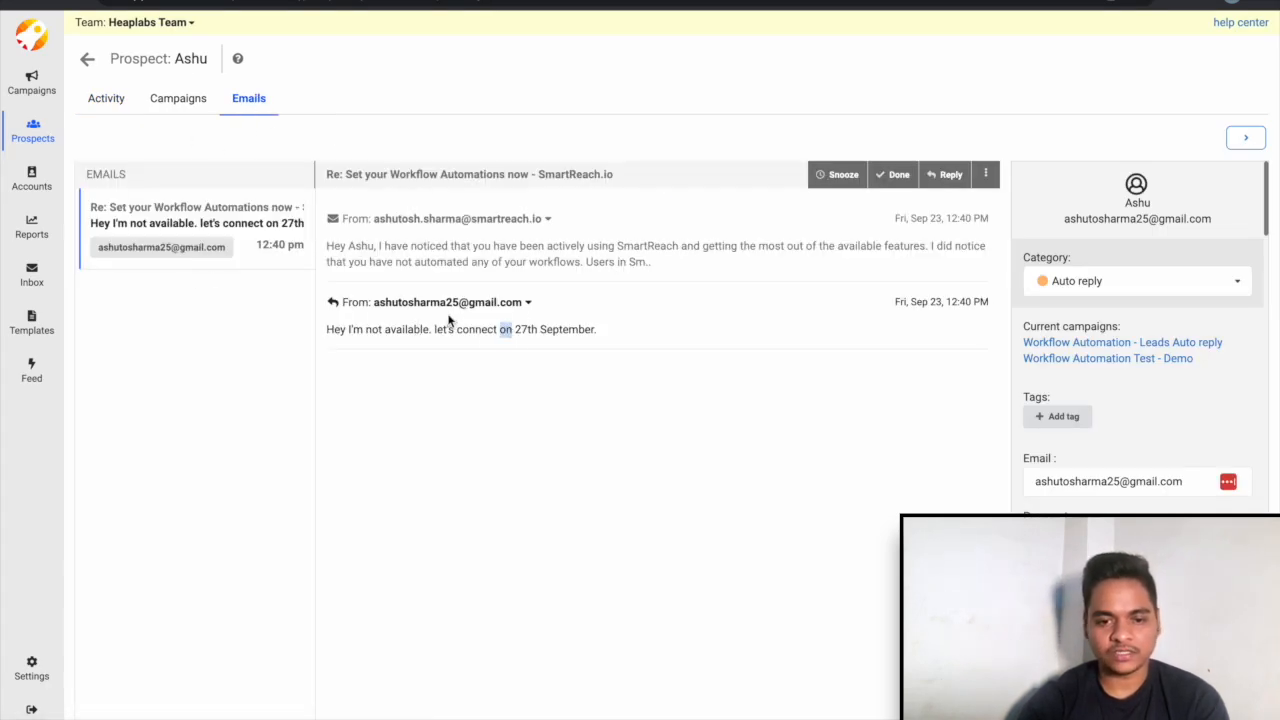
{"action": "left_click", "coordinate": [731, 324]}
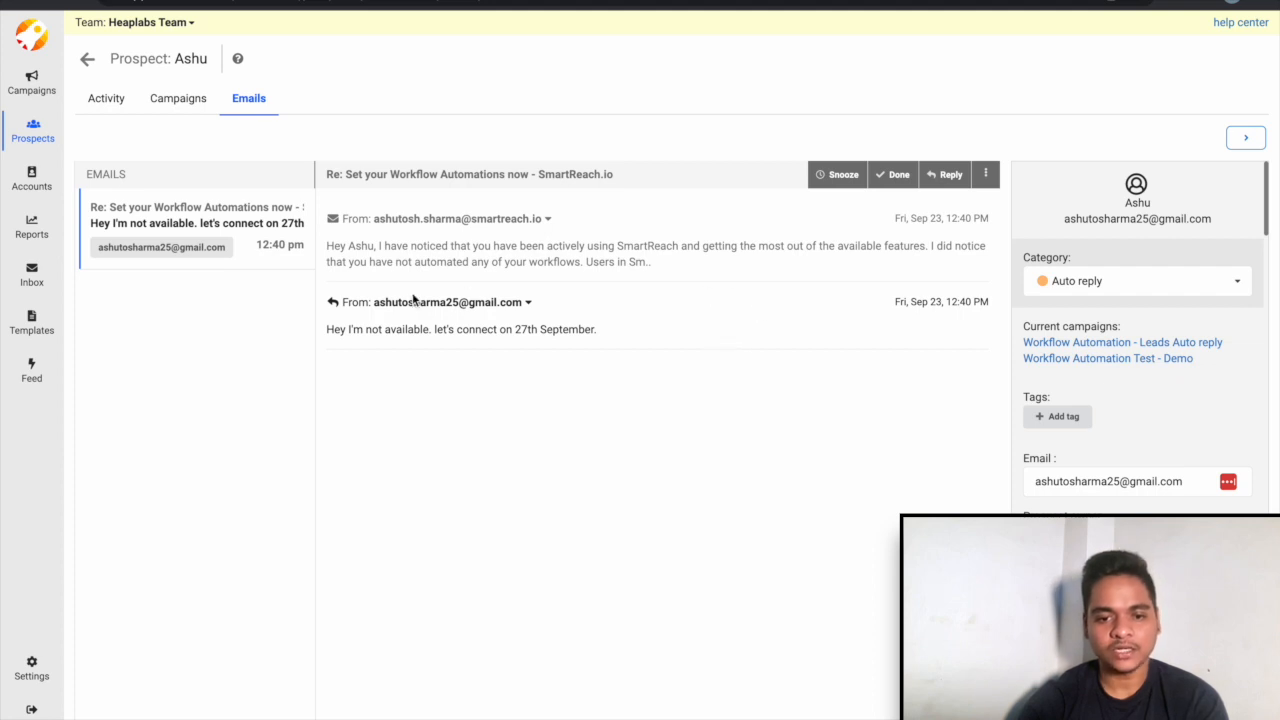
{"action": "left_click", "coordinate": [383, 308]}
{"action": "left_click", "coordinate": [394, 316]}
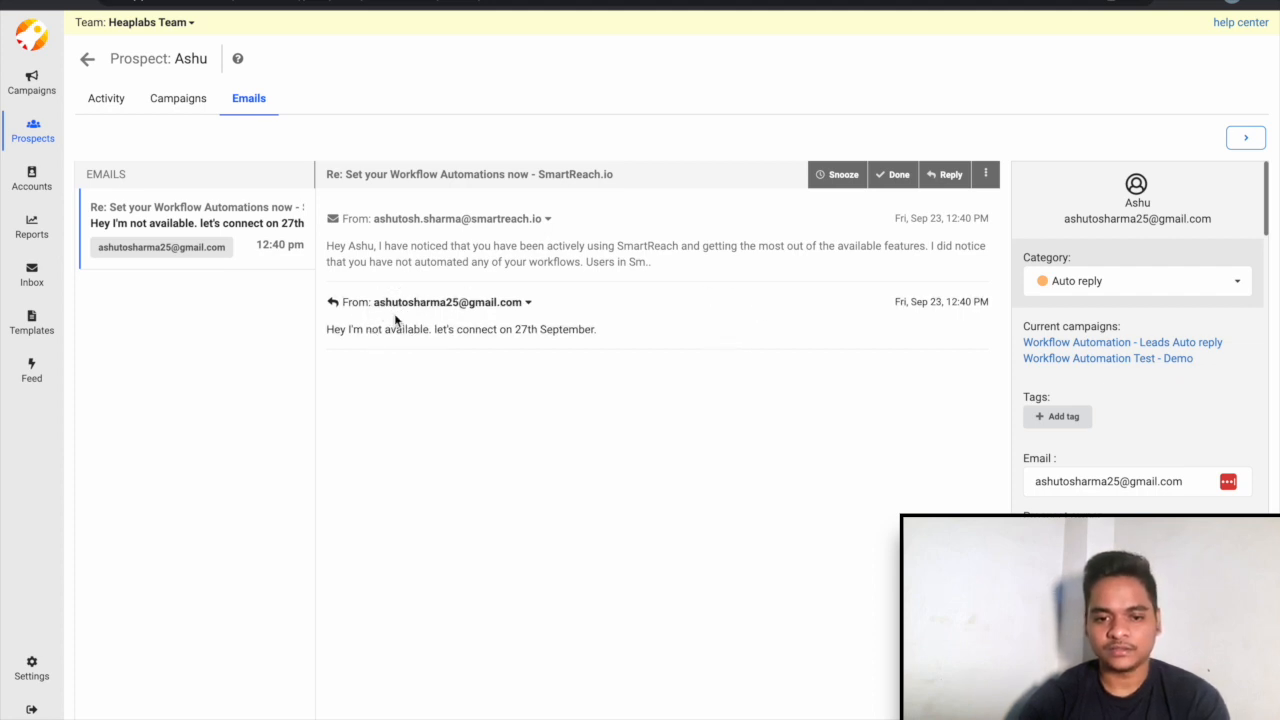
{"action": "left_click", "coordinate": [260, 226]}
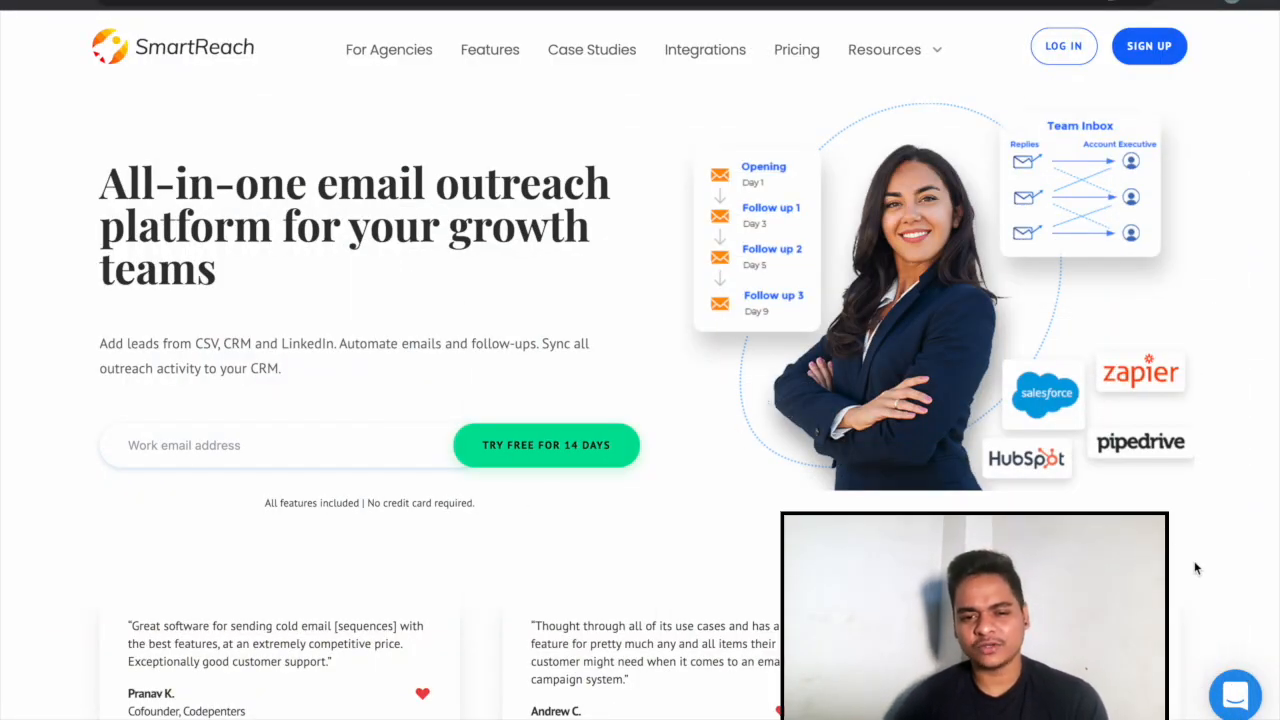
Step: On the SmartReach website, view the support chat and its new message conversation, then close the chat
{"action": "left_click", "coordinate": [1254, 684]}
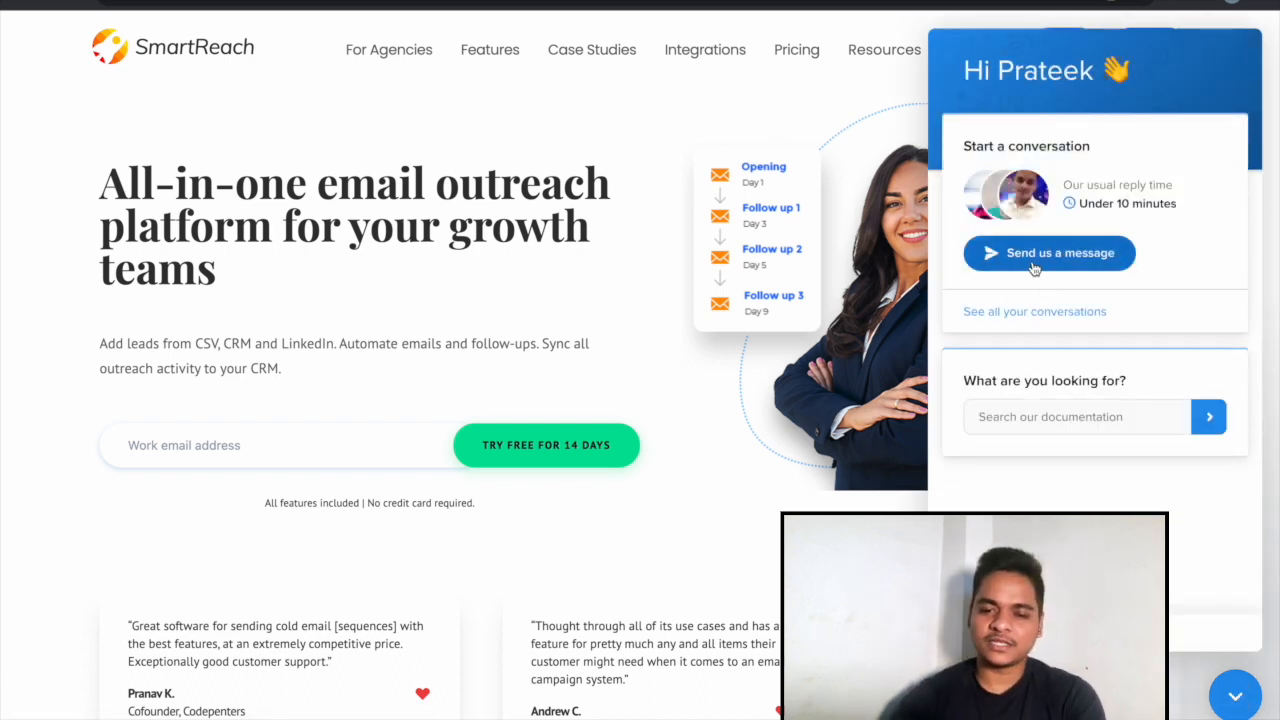
{"action": "left_click", "coordinate": [1083, 258]}
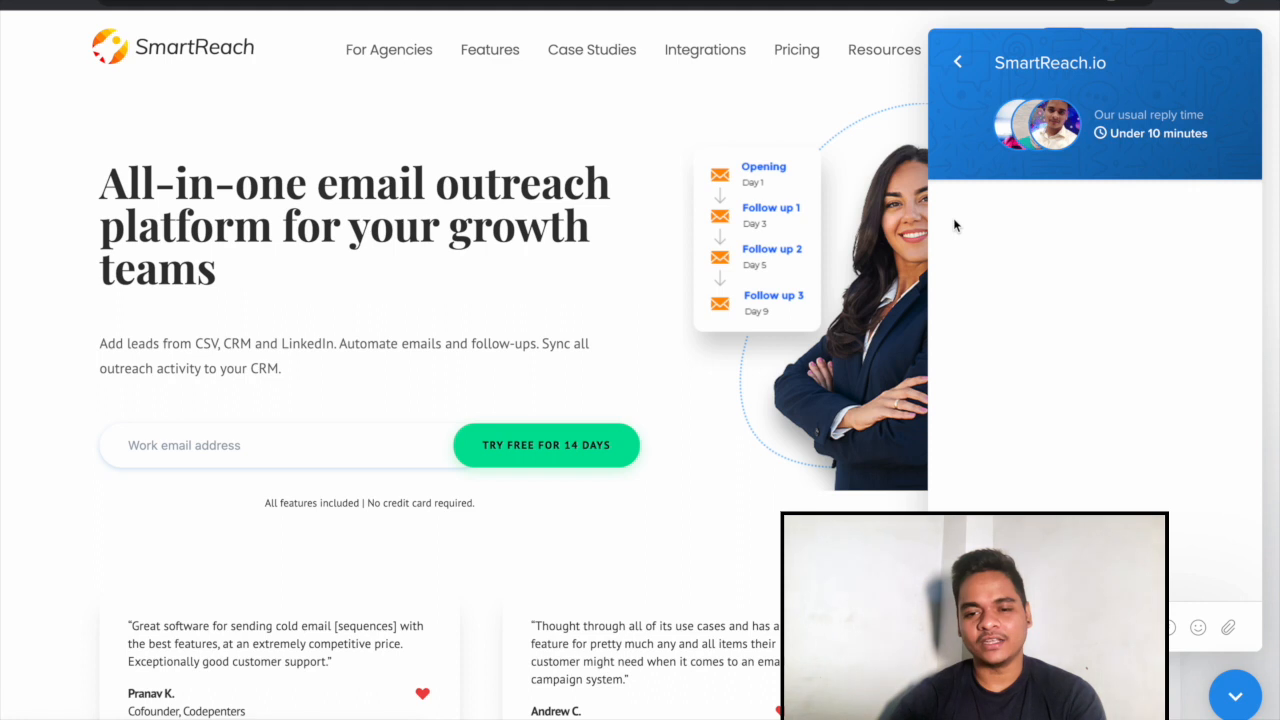
{"action": "left_click", "coordinate": [957, 62]}
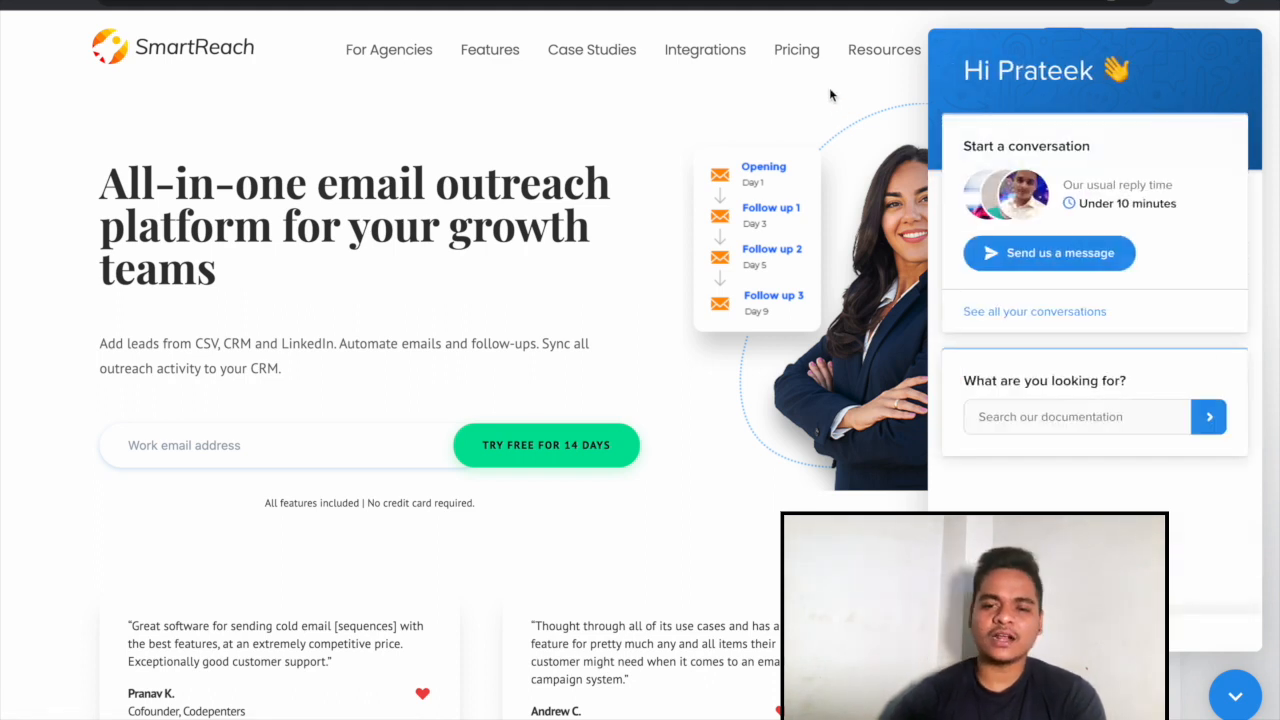
{"action": "left_click", "coordinate": [1235, 694]}
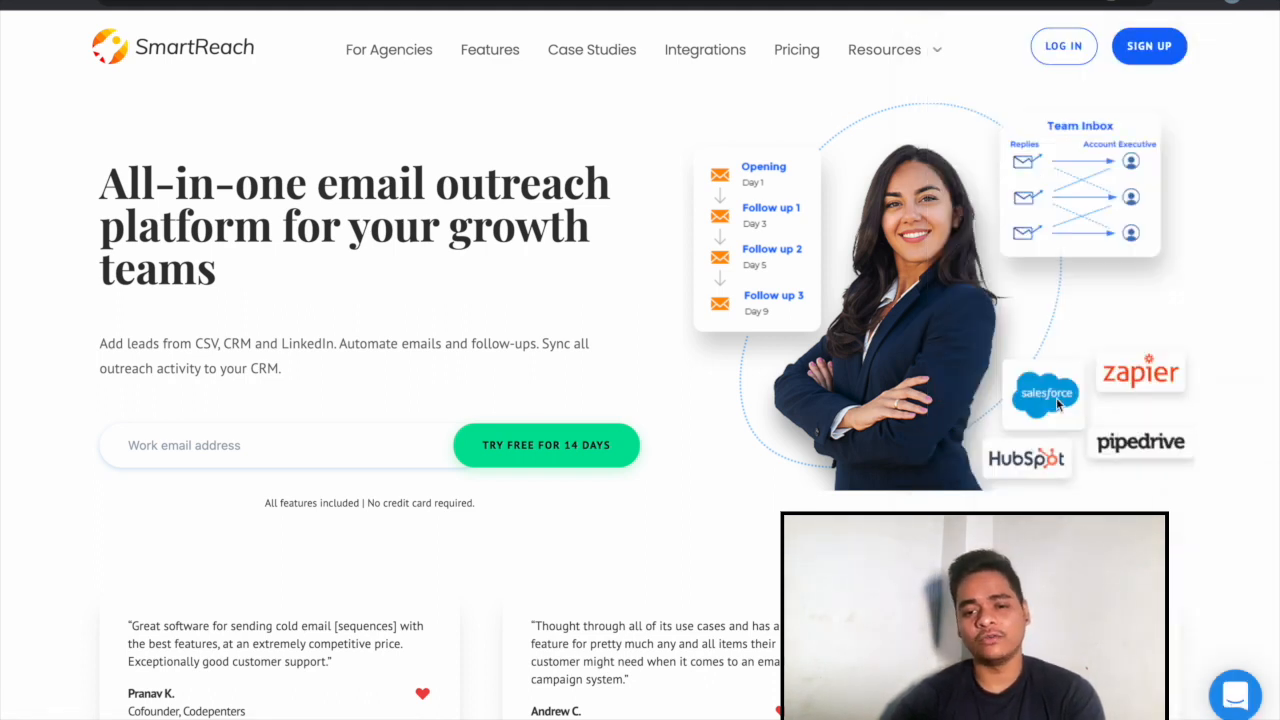
Step: Open the Help center from the SmartReach website's resources
{"action": "left_click", "coordinate": [902, 58]}
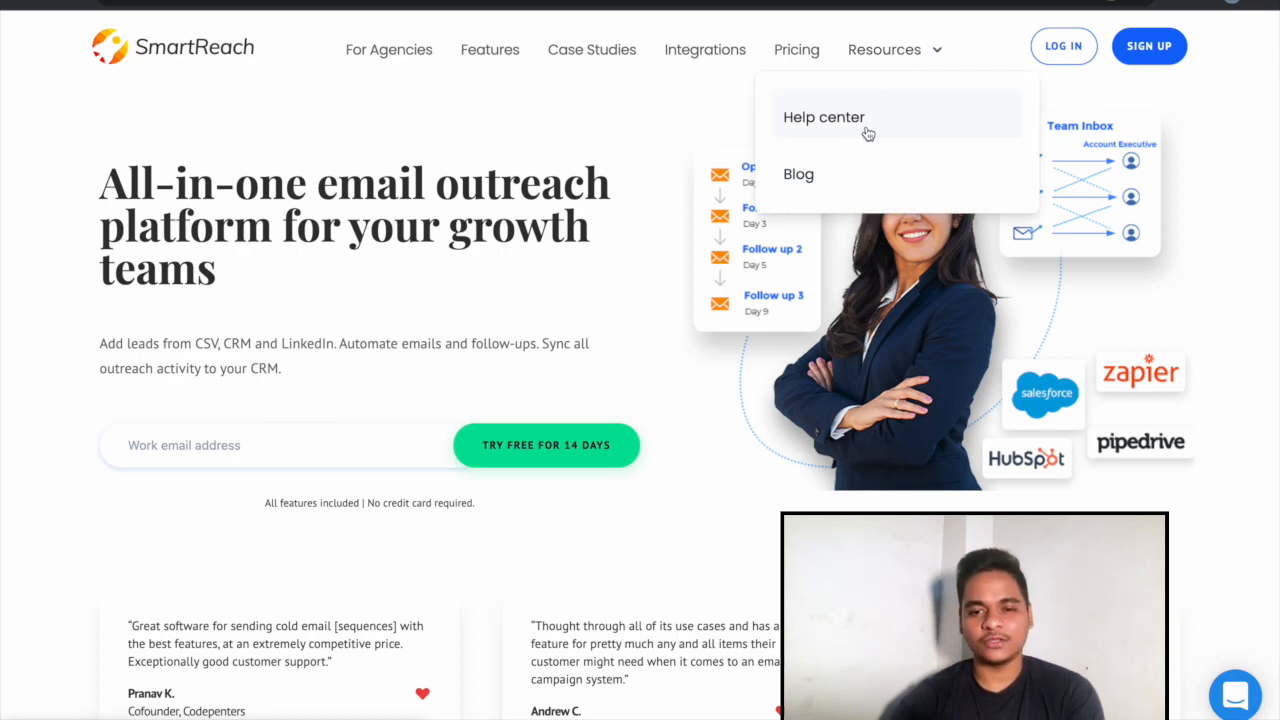
{"action": "left_click", "coordinate": [874, 133]}
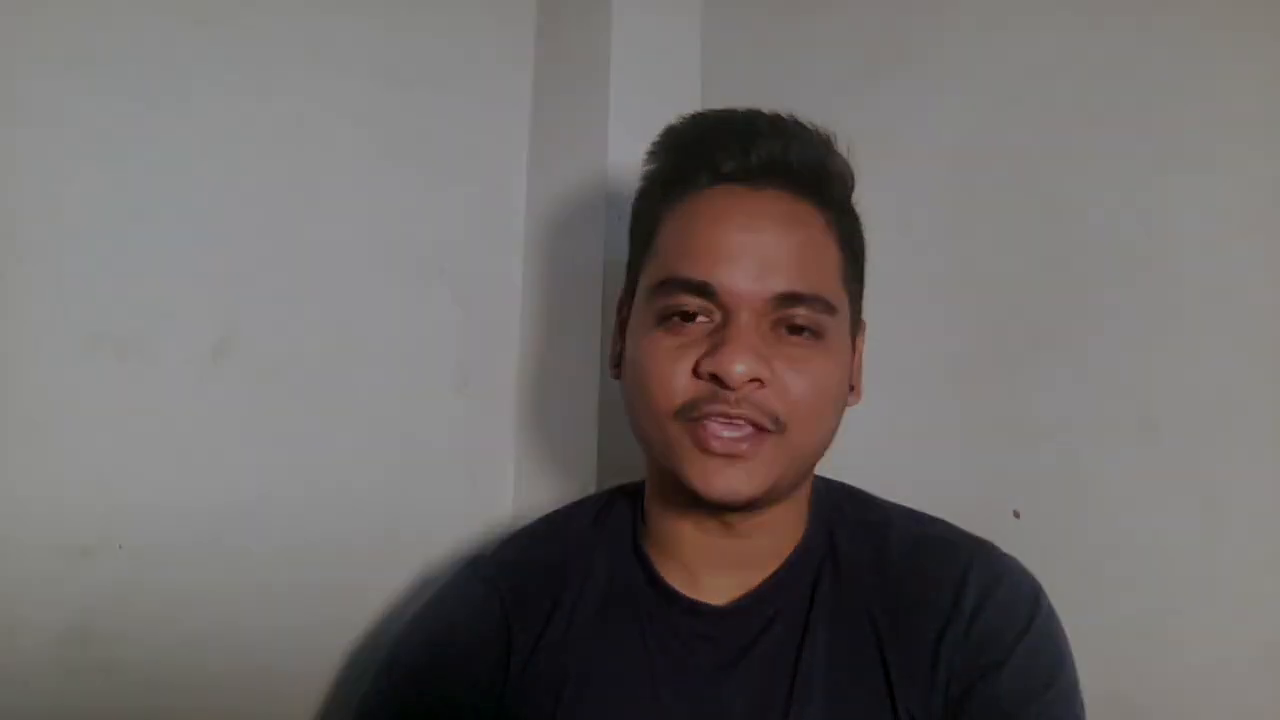